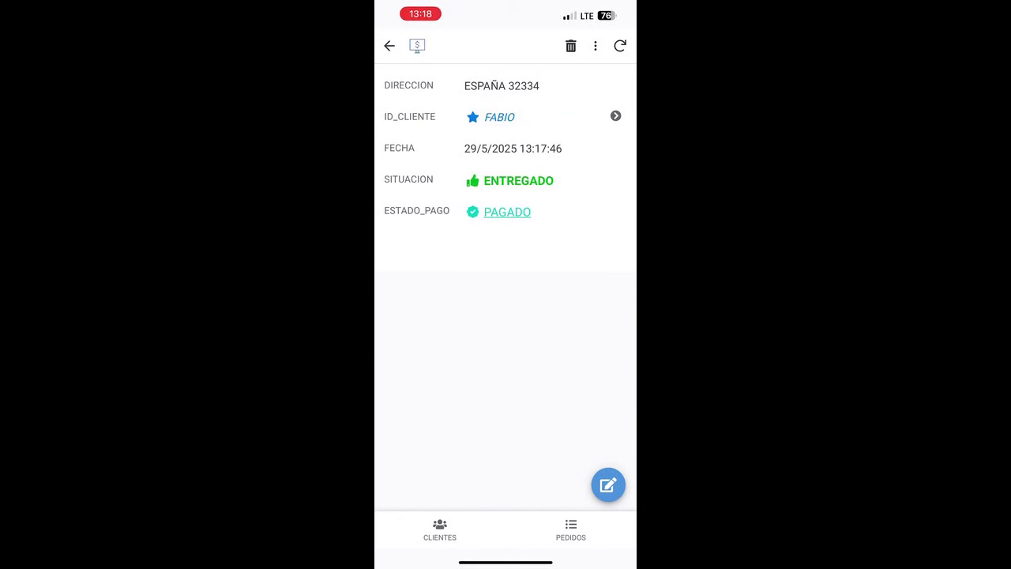
click(440, 530)
drag(617, 6, 617, 237)
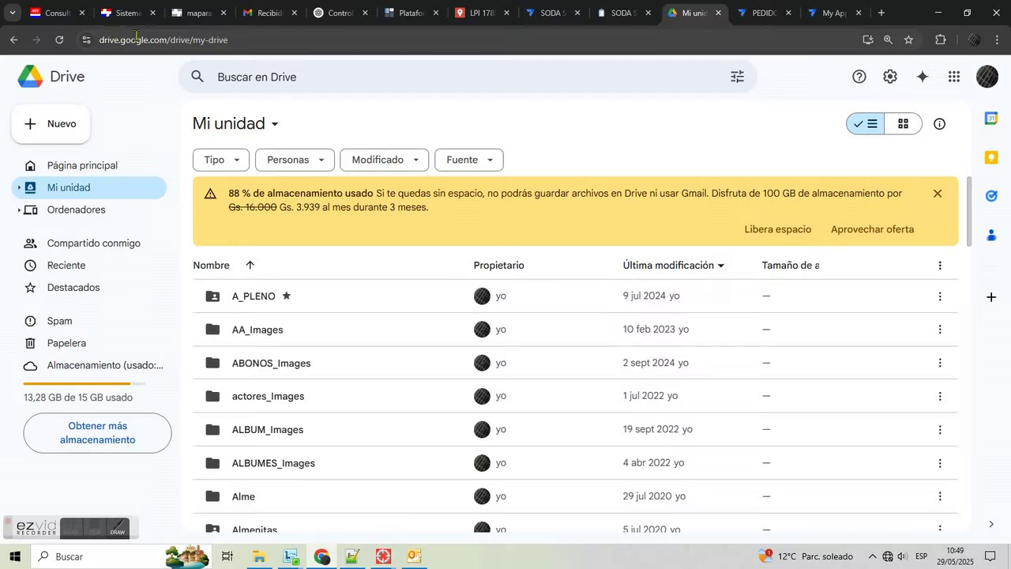
- Create a blank Google Sheets spreadsheet from My Drive and close the suggested tables pane
click(48, 128)
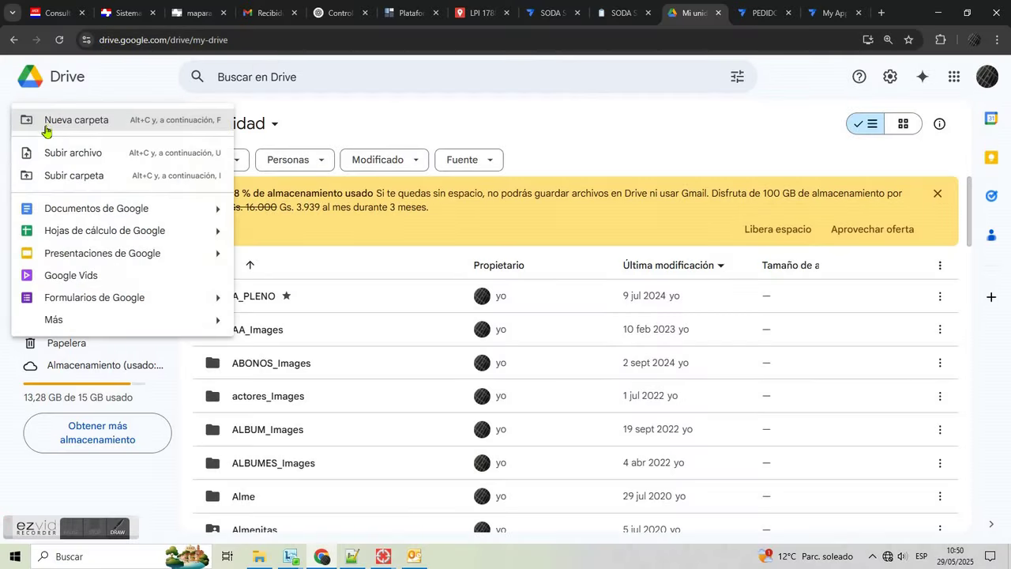
mouse_move(219, 236)
click(249, 237)
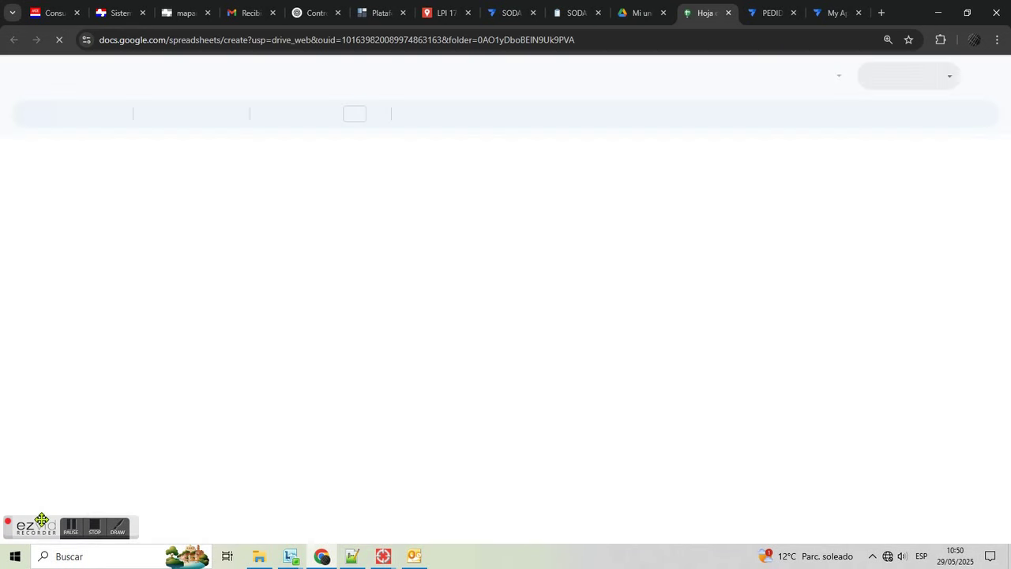
drag(55, 520, 316, 476)
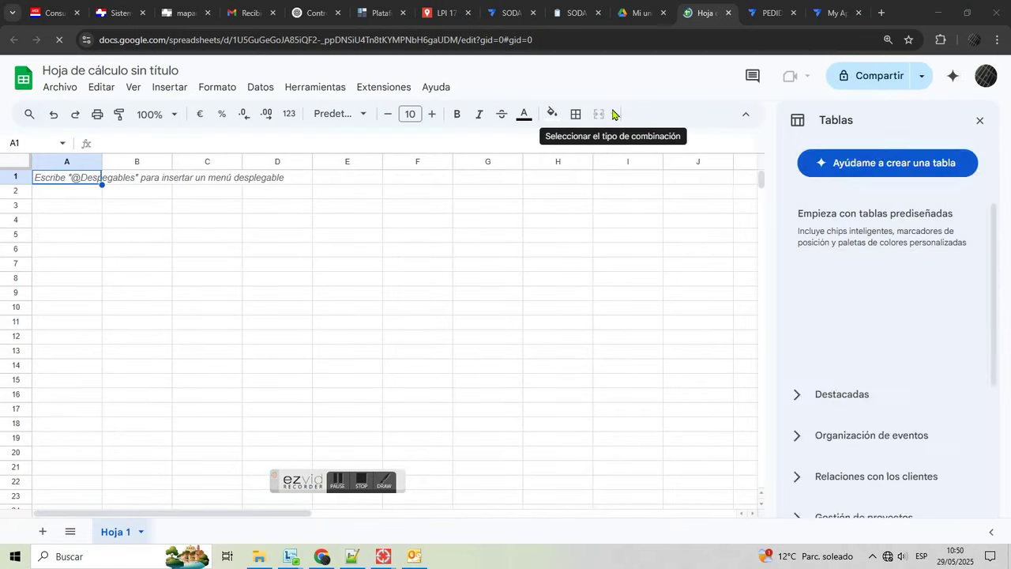
click(980, 121)
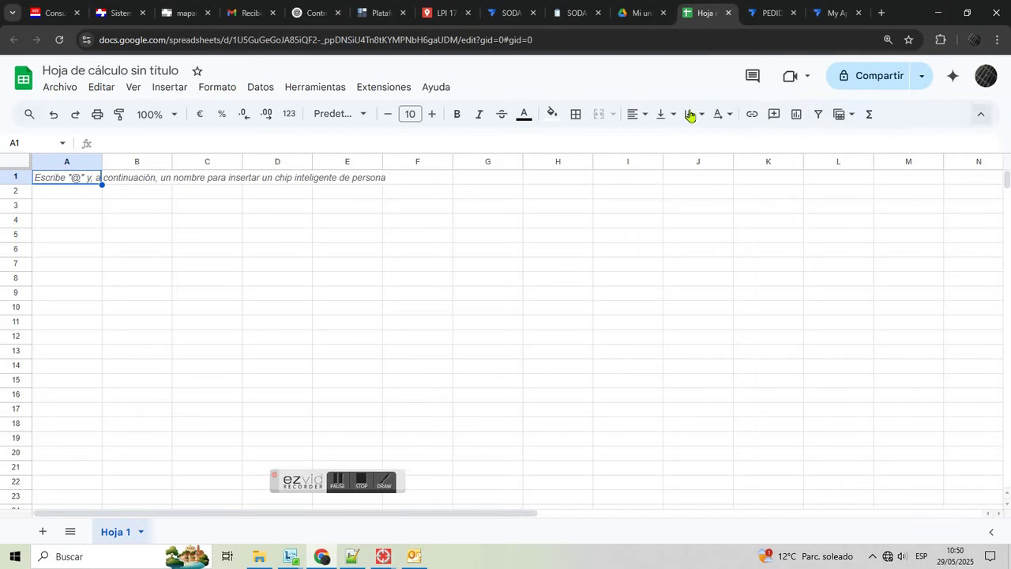
- Name the spreadsheet PEDIDOS_PLUS and rename its first sheet CLIENTES
click(113, 71)
text(PEDI)
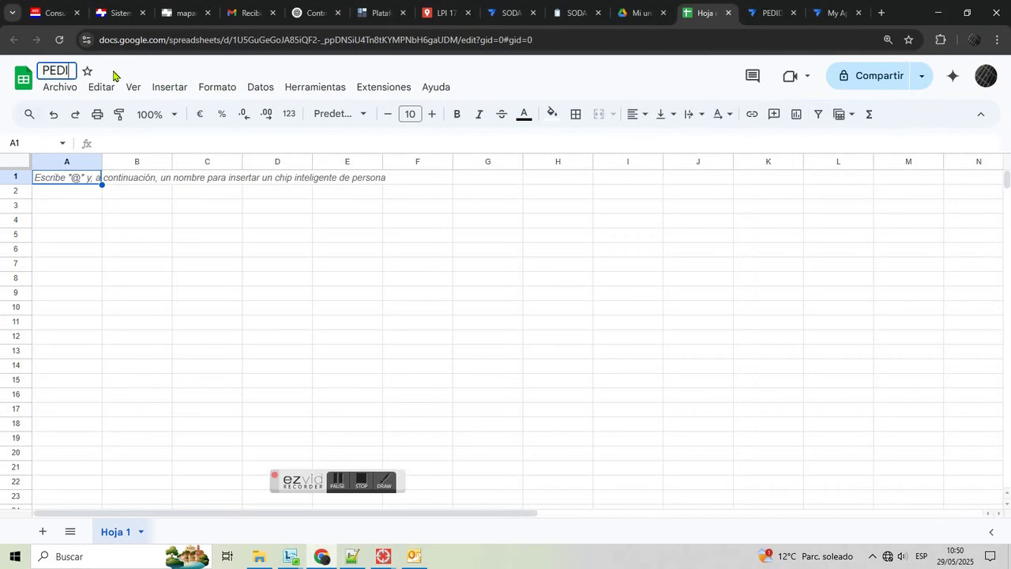
text(DOS_PLUS)
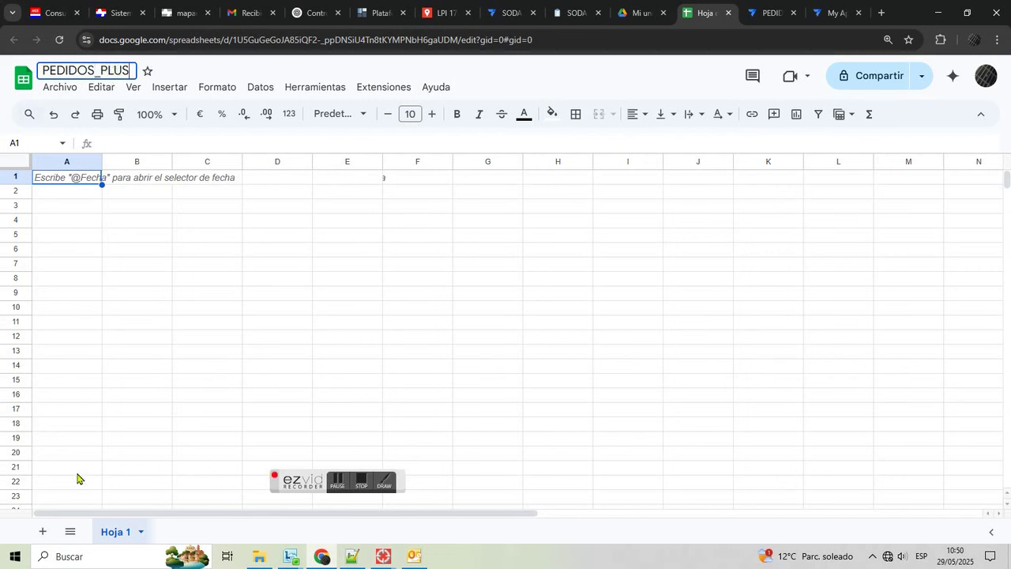
double_click(112, 534)
text(CLIENTES)
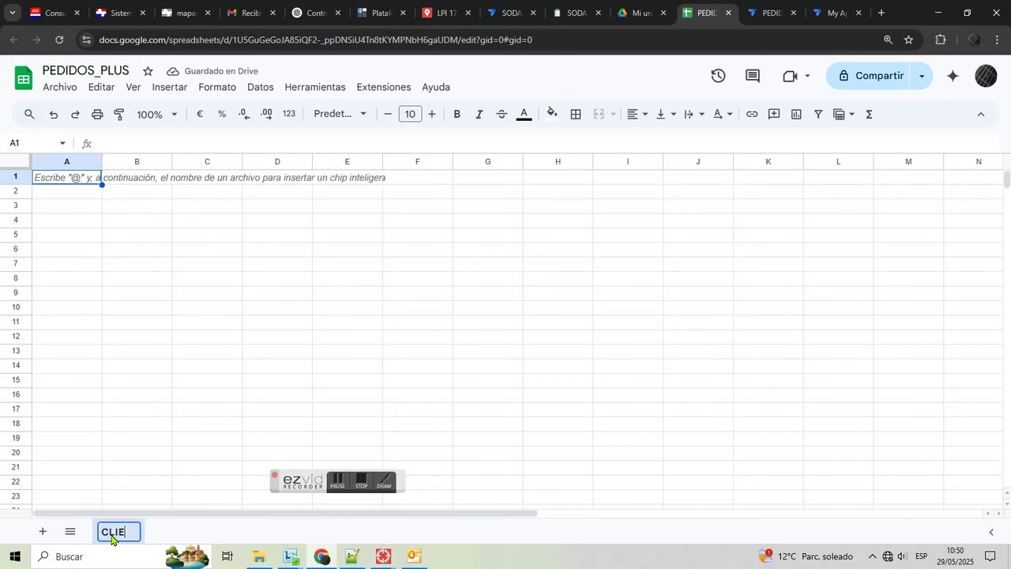
click(124, 283)
- Enter the headers ID_CLIENTE, CLIENTE and DIRECCION in cells A1 to C1 of the CLIENTES sheet
click(70, 183)
text(ID_CLIENTE)
key(Tab)
text(CLEINTE)
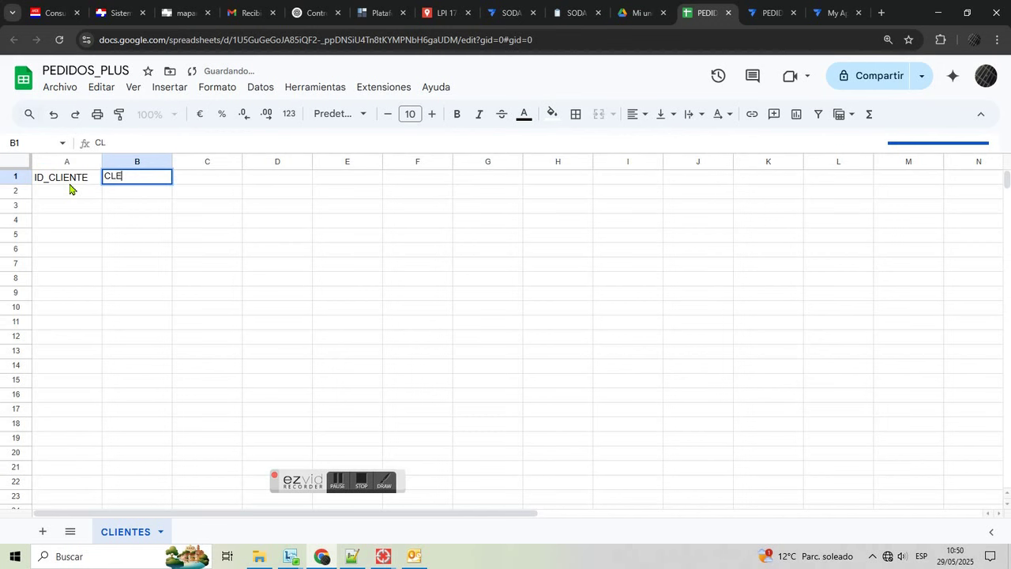
key(BackSpace)
key(BackSpace)
key(BackSpace)
text(IENTE)
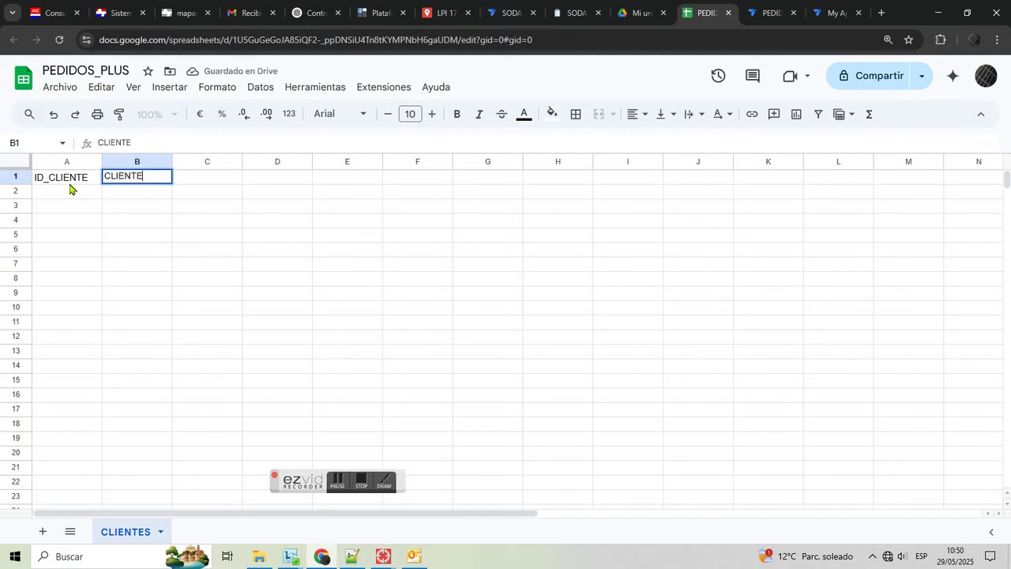
key(Tab)
text(DIRECCION)
key(Return)
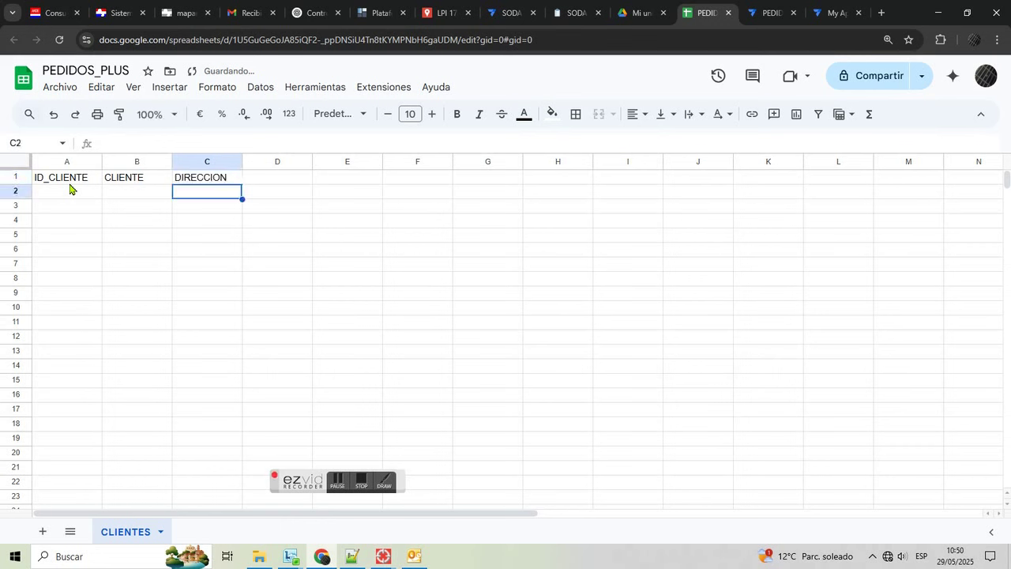
- Make the CLIENTES header cells A1:C1 bold and give them a light blue fill
drag(76, 181, 198, 181)
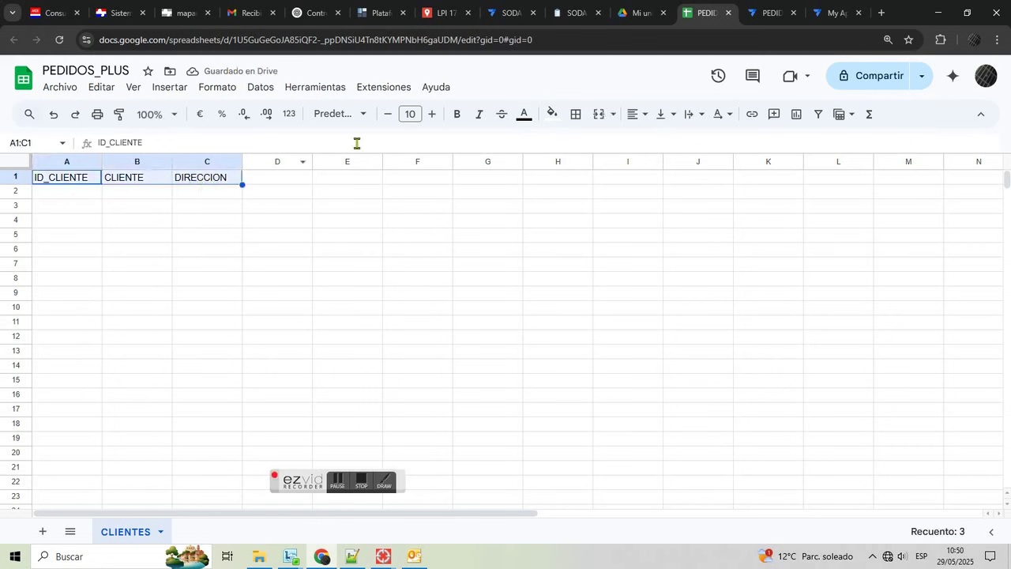
click(458, 117)
click(552, 116)
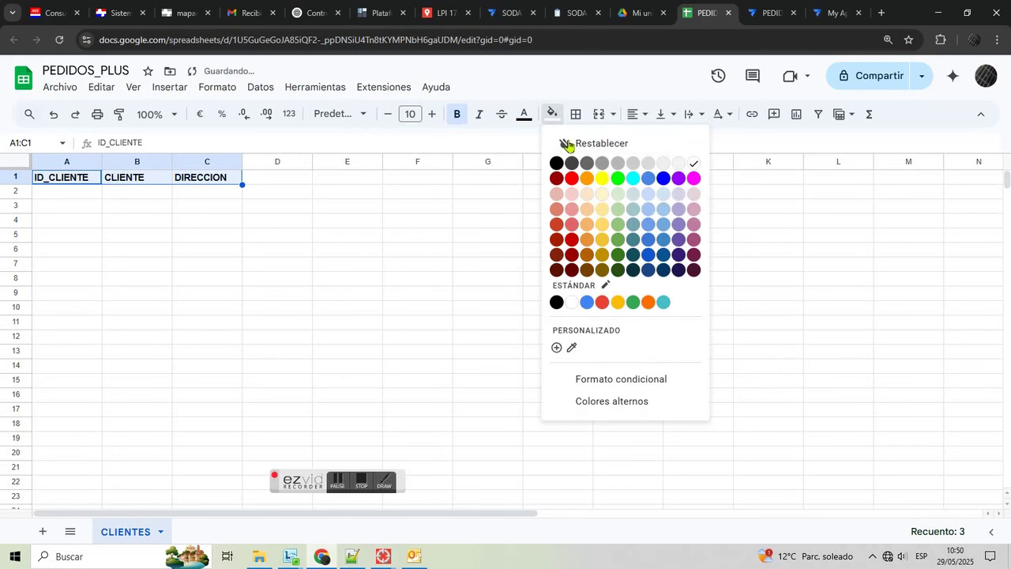
click(648, 196)
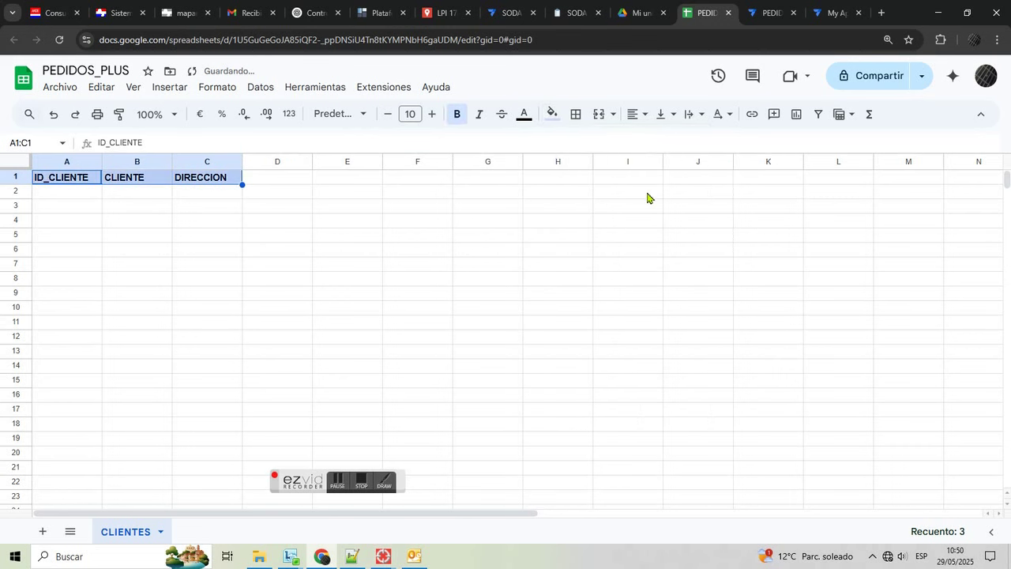
click(439, 250)
- Add a second sheet to the spreadsheet and name it PEDIDOS
click(43, 531)
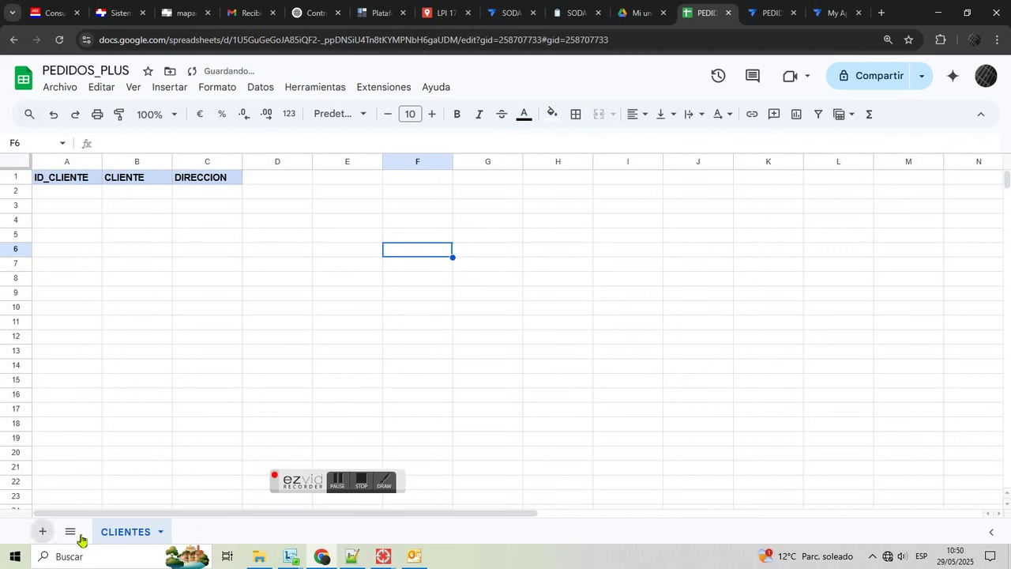
double_click(194, 535)
text(PEDIDOS)
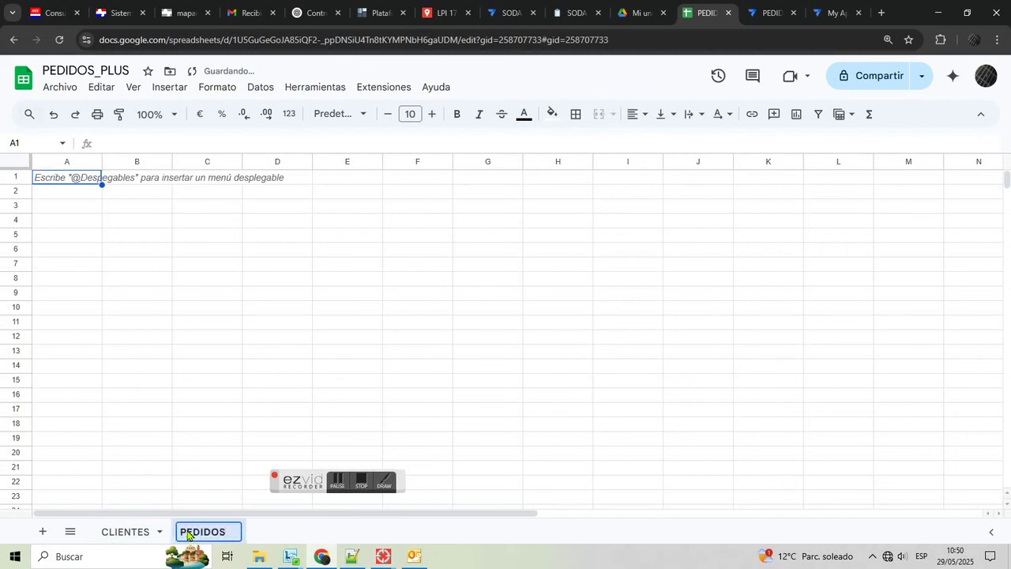
click(201, 397)
- Enter the headers ID_PEDIDO, ID_CLIENTE and DIRECCION in cells A1 to C1 of the PEDIDOS sheet
click(72, 179)
double_click(72, 177)
text(ID_PEDIDO)
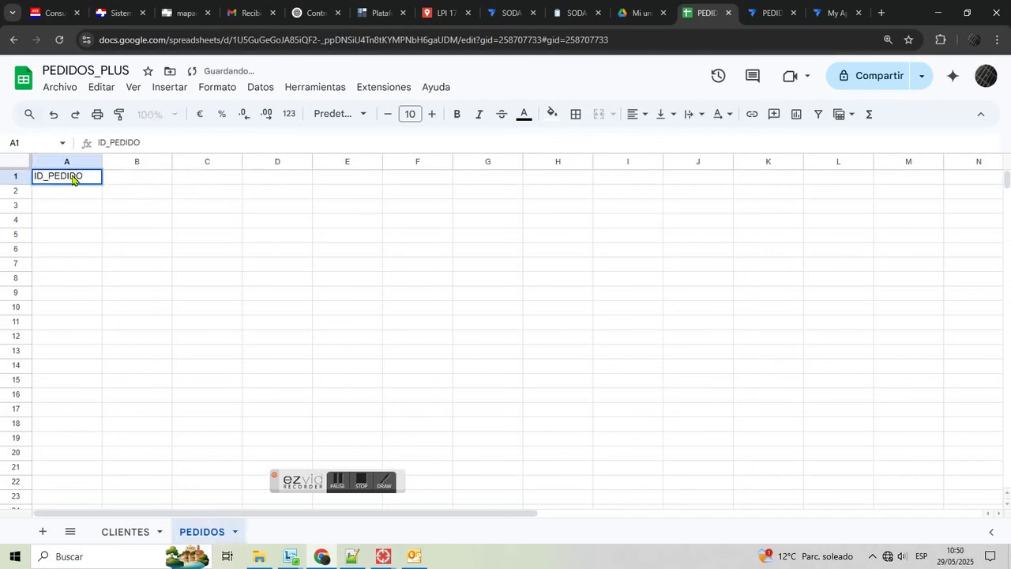
key(Tab)
text(ID)
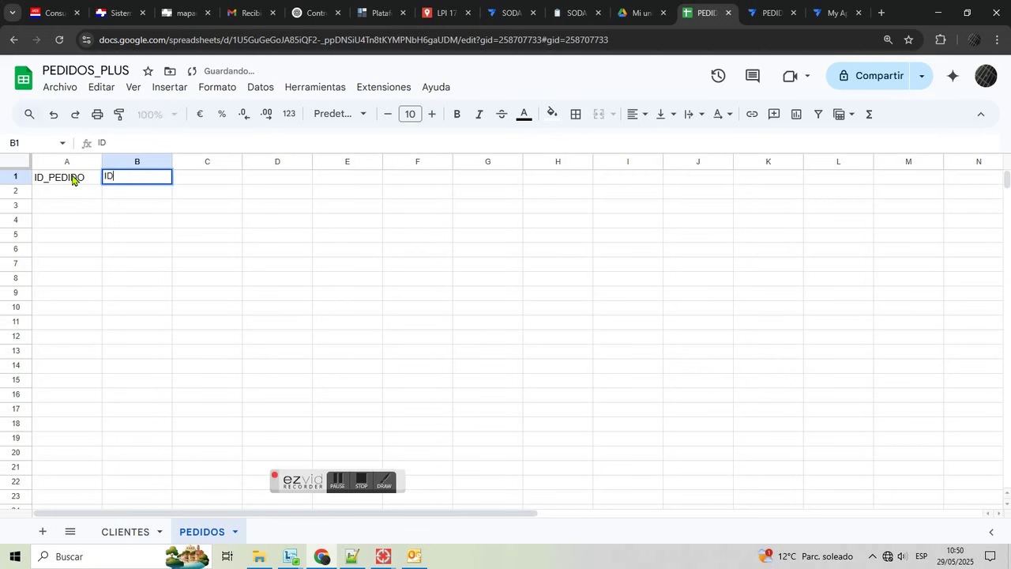
text(_CLEI)
text(NTE)
key(Tab)
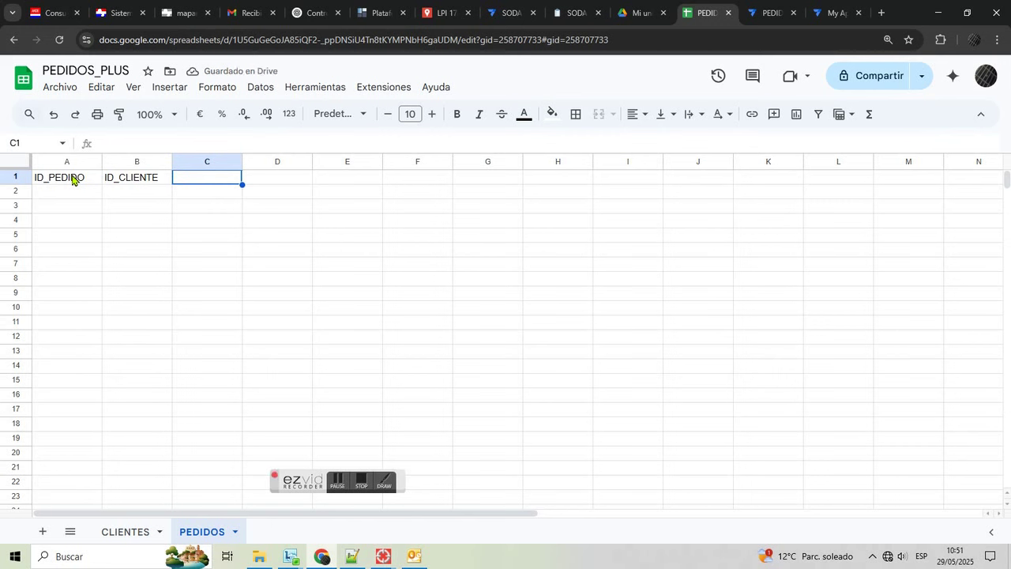
text(DIRECCION)
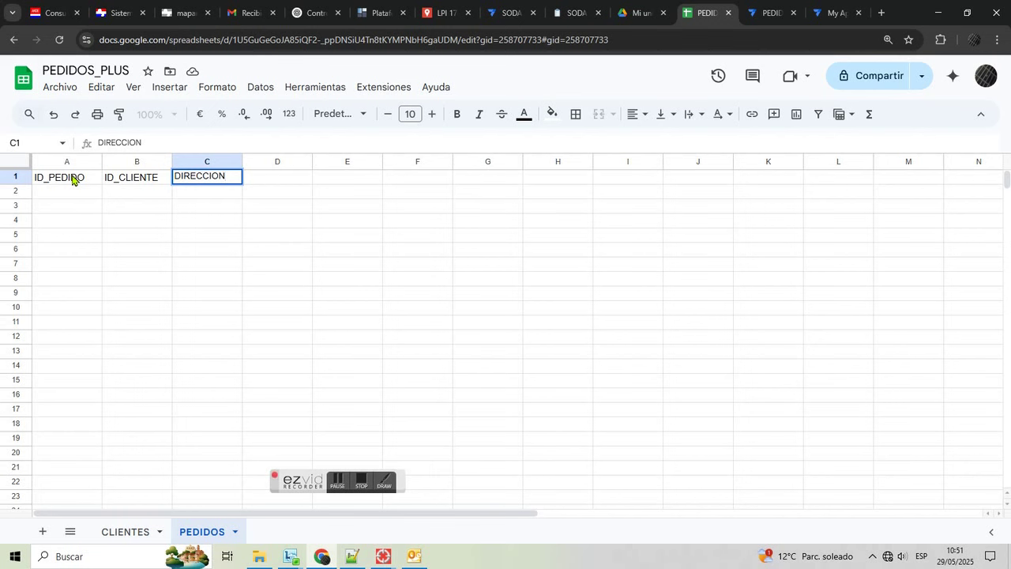
key(Tab)
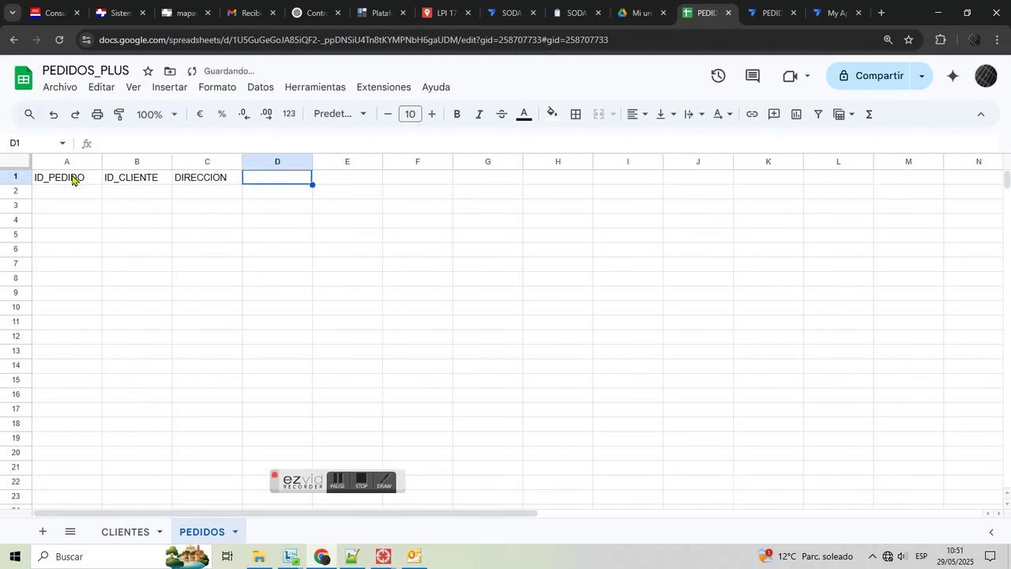
- Add the headers FECHA, SITUACION and ESTADO_PAGO in cells D1 to F1 of the PEDIDOS sheet
text(FECHA)
key(Tab)
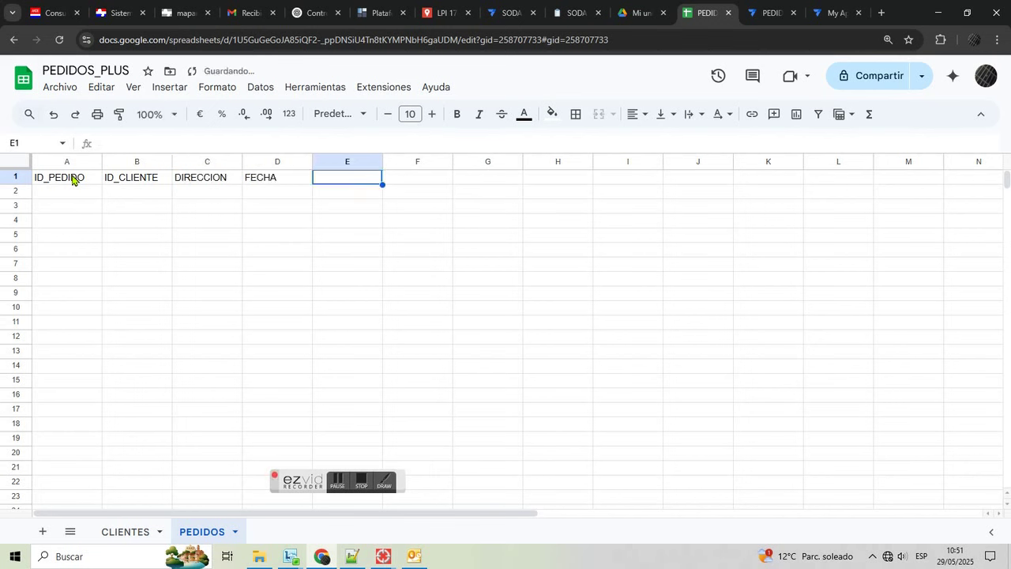
text(SITUACION)
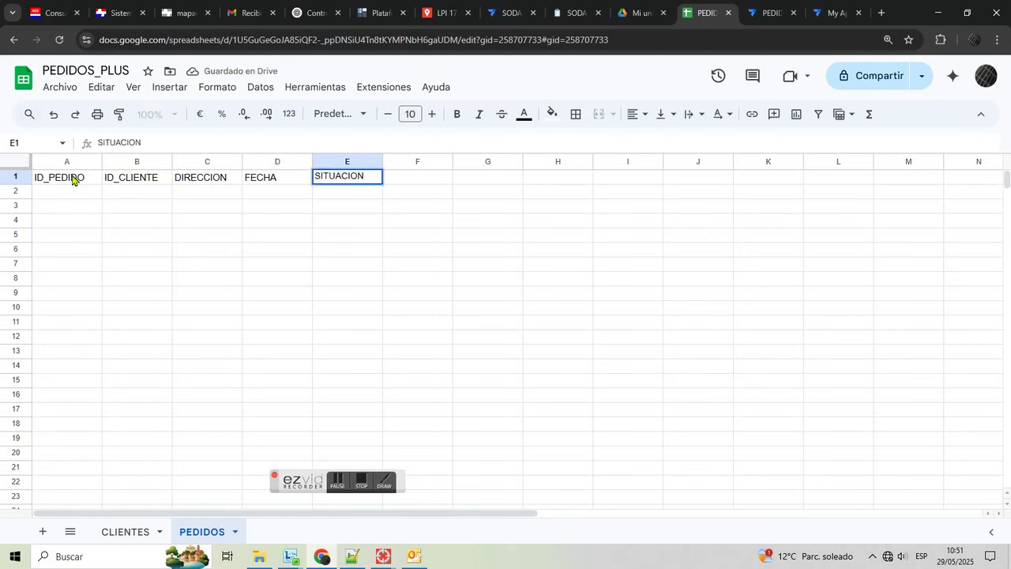
key(Tab)
text(ESTAD)
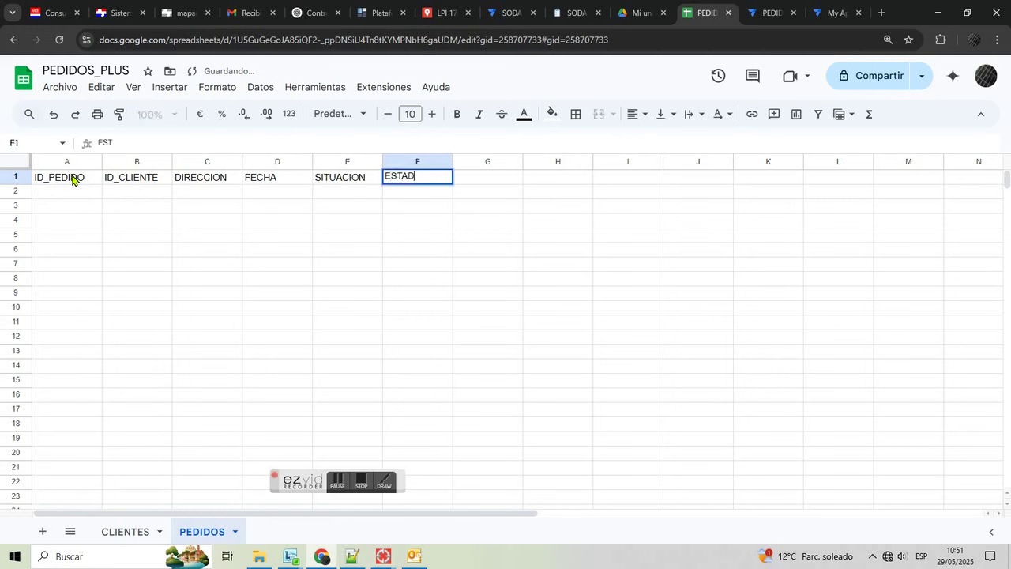
text(O_PAGO)
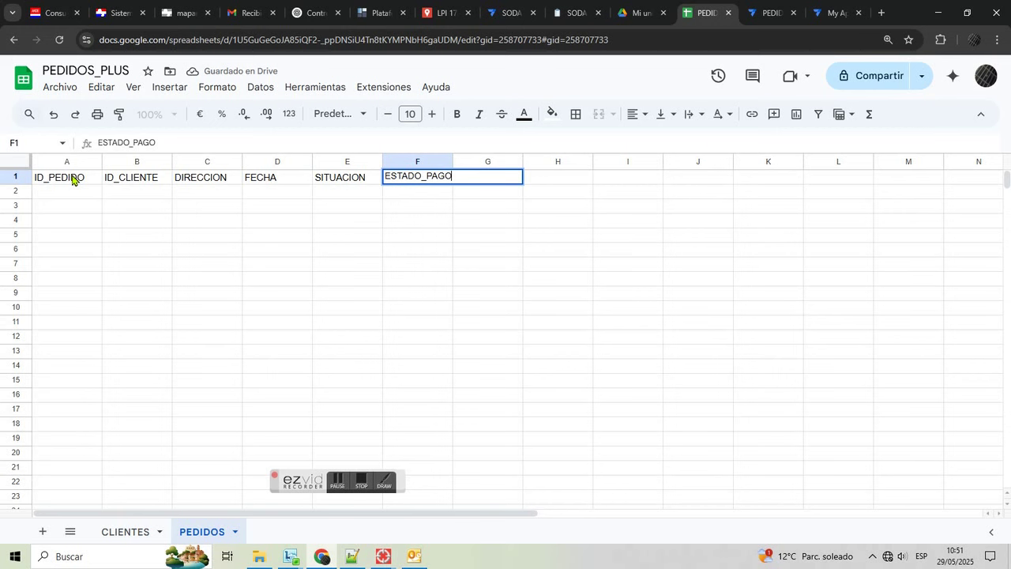
key(Return)
- Make the PEDIDOS header cells A1:F1 bold and give them a light green fill
drag(71, 181, 423, 180)
click(457, 116)
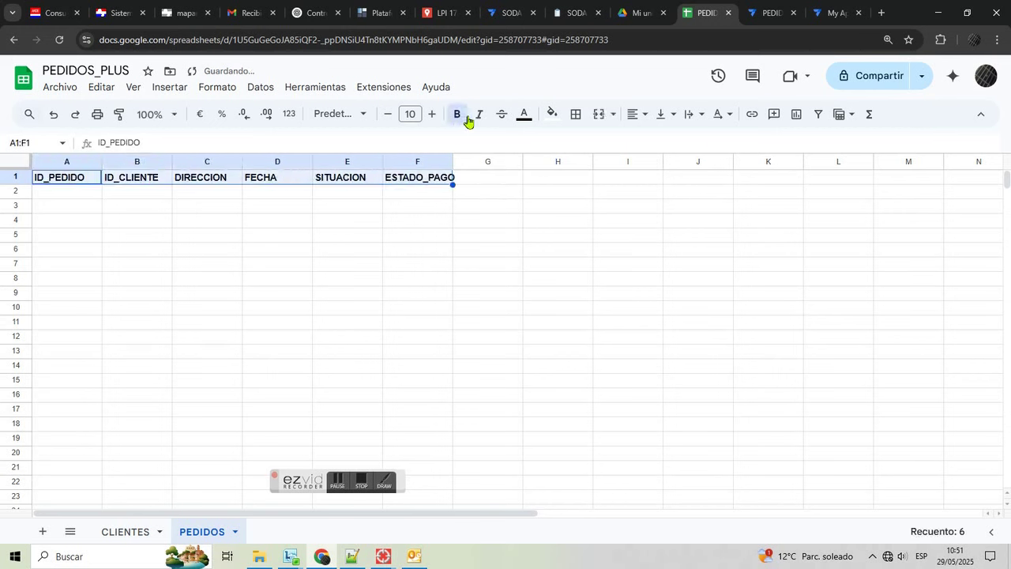
click(553, 117)
click(619, 196)
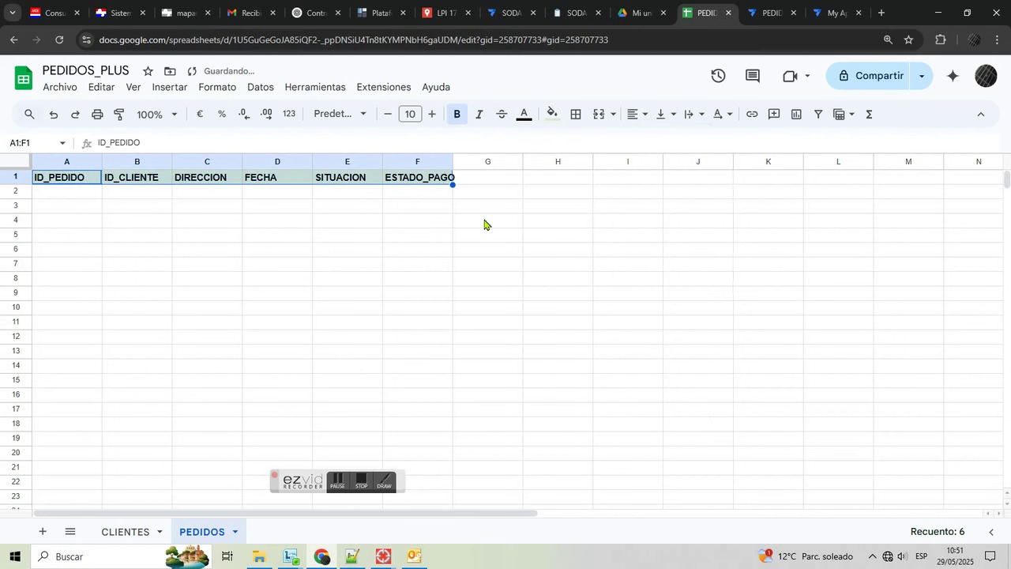
click(483, 224)
click(143, 531)
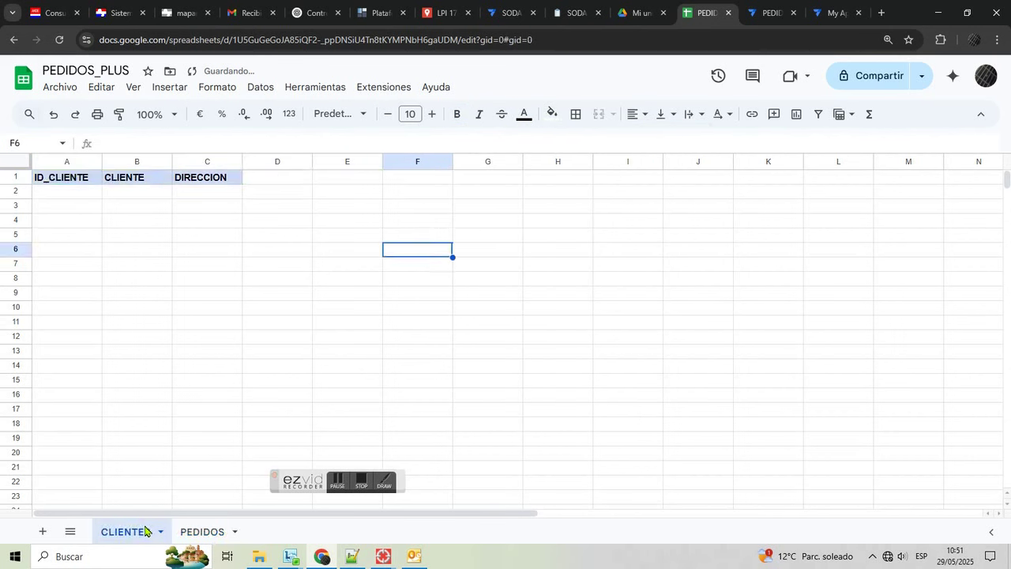
click(193, 533)
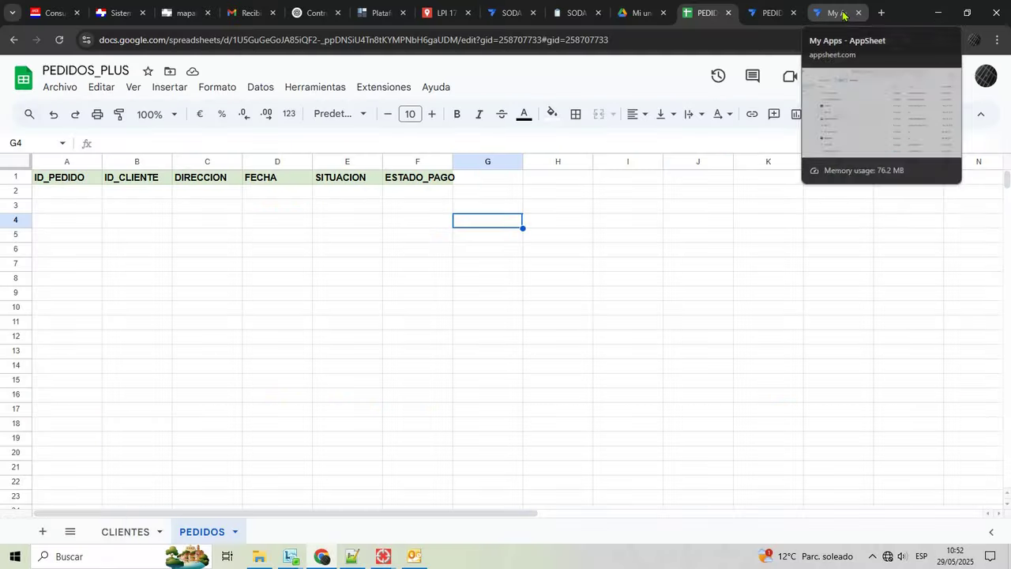
- Switch to AppSheet and start creating a new app from existing data
click(834, 12)
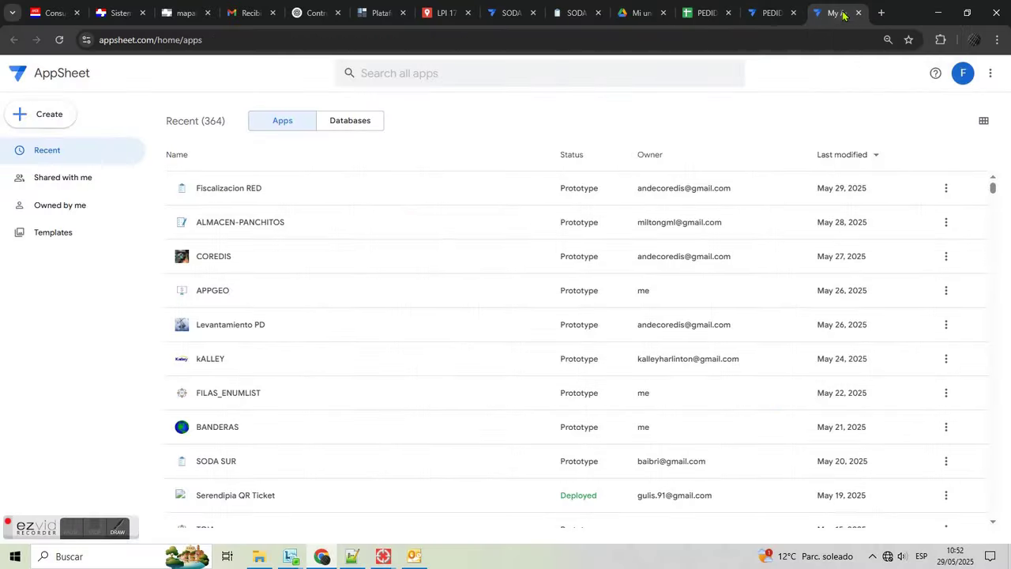
click(39, 116)
mouse_move(68, 153)
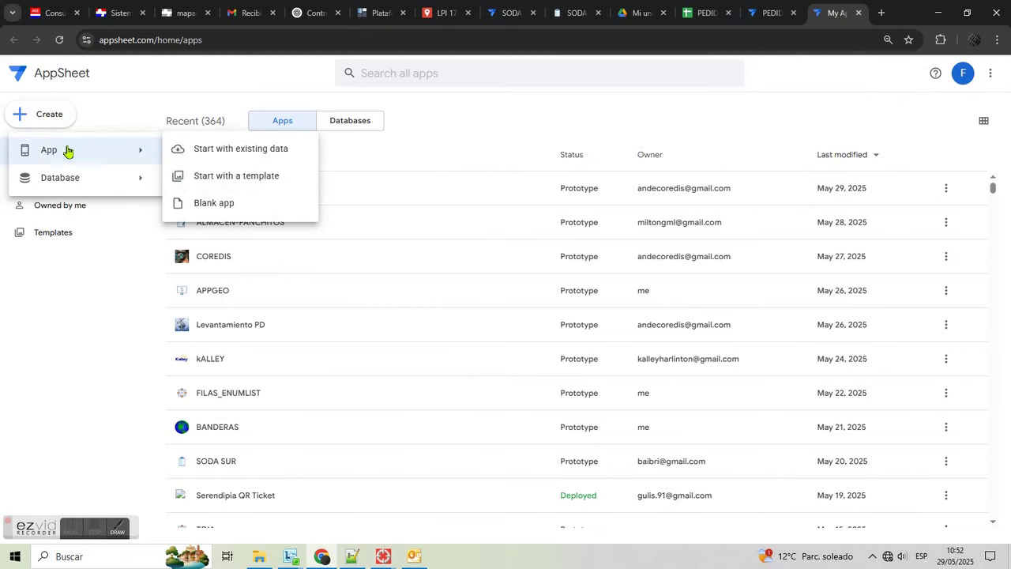
click(181, 150)
- Name the new app PEDIDOS_PLUS and set its category to Field Service
drag(438, 128, 292, 124)
text(C)
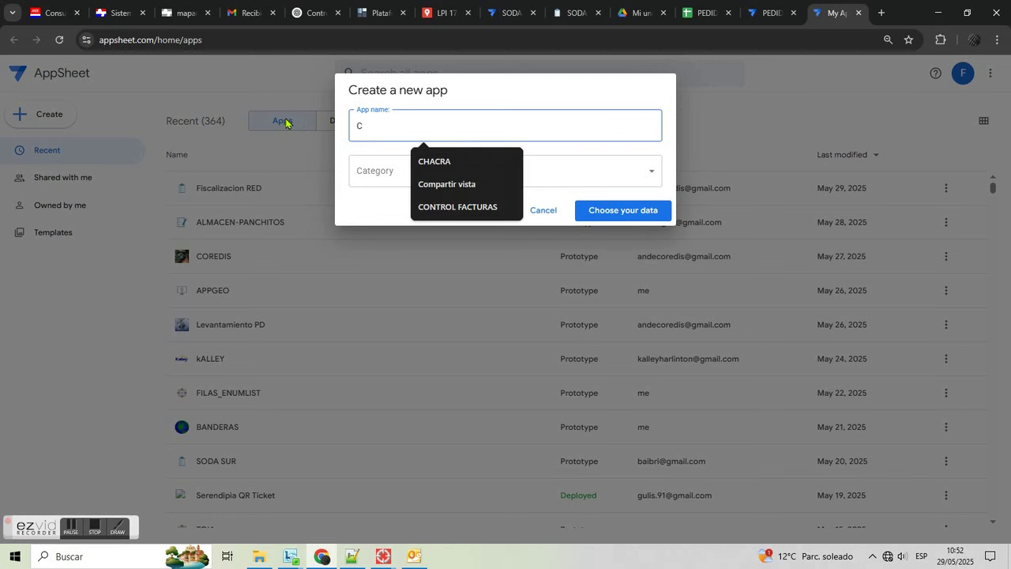
key(BackSpace)
text(PED)
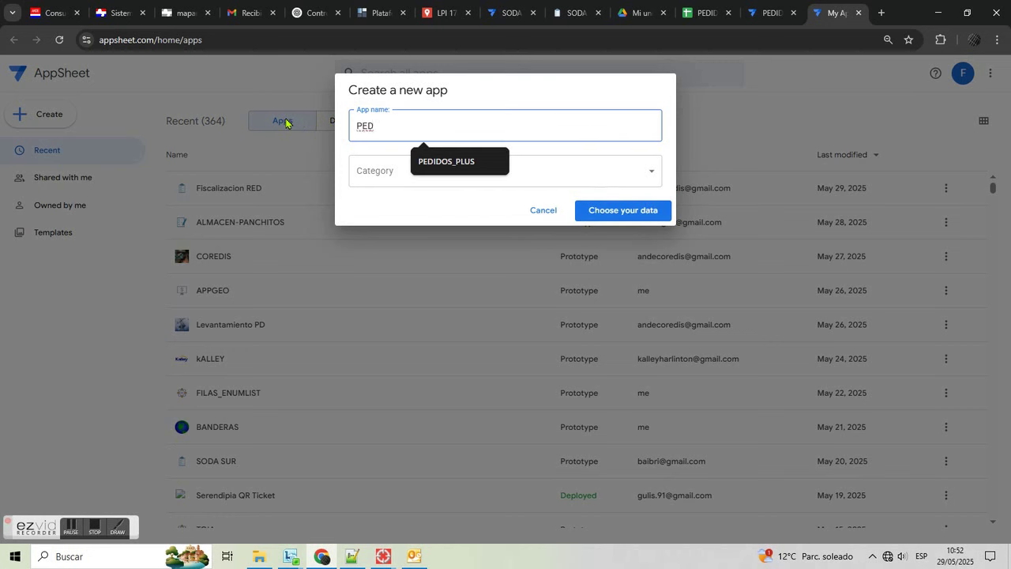
click(474, 167)
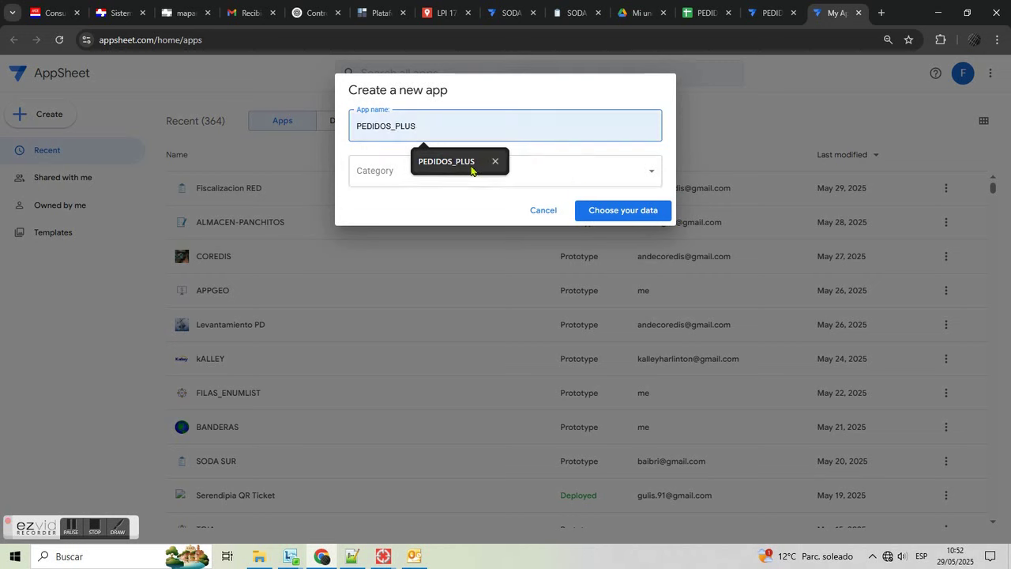
click(406, 185)
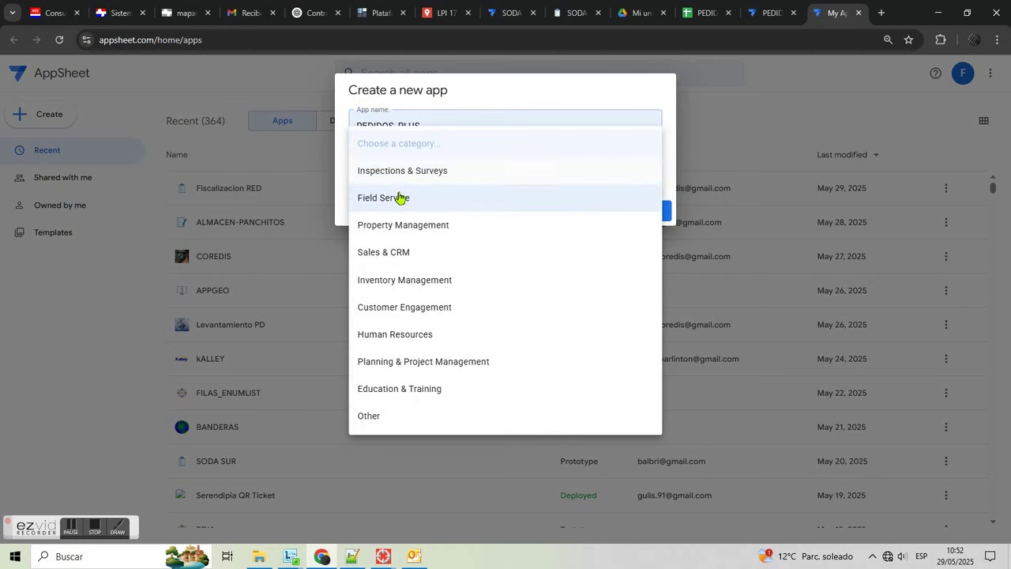
click(401, 197)
- Create the app from the PEDIDOS_PLUS spreadsheet in the second Google Sheets source and dismiss the app-ready message
click(611, 212)
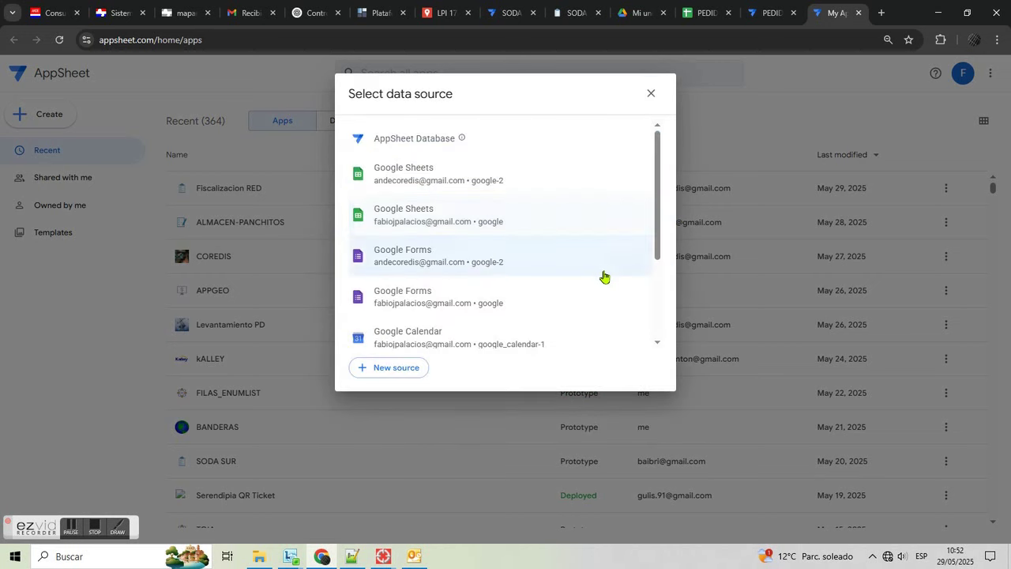
click(432, 229)
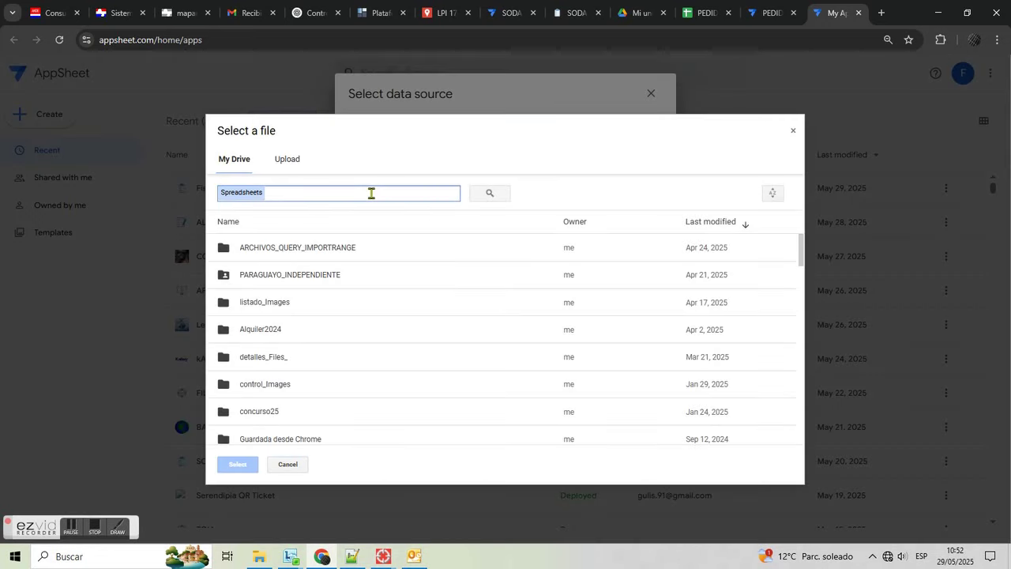
text(PEDIDOS_PLUS)
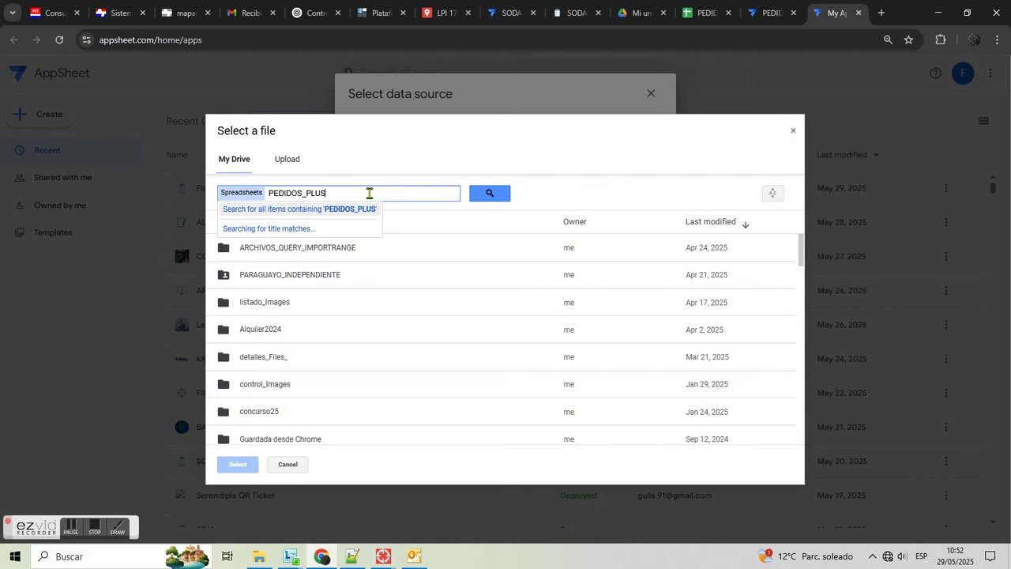
click(260, 222)
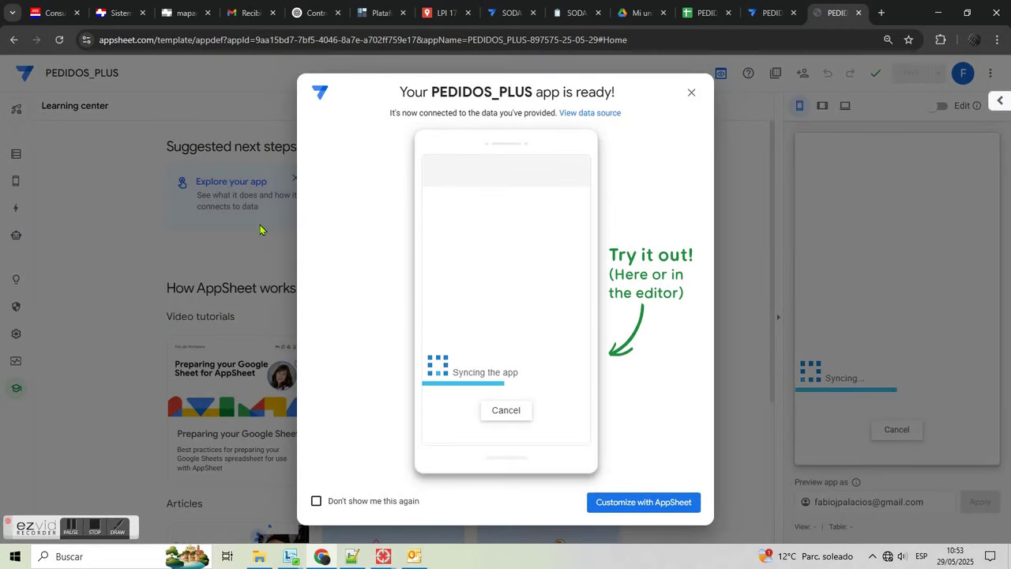
click(691, 93)
- Add the PEDIDOS worksheet to the app's data as a new table with updates, adds and deletes allowed
click(17, 157)
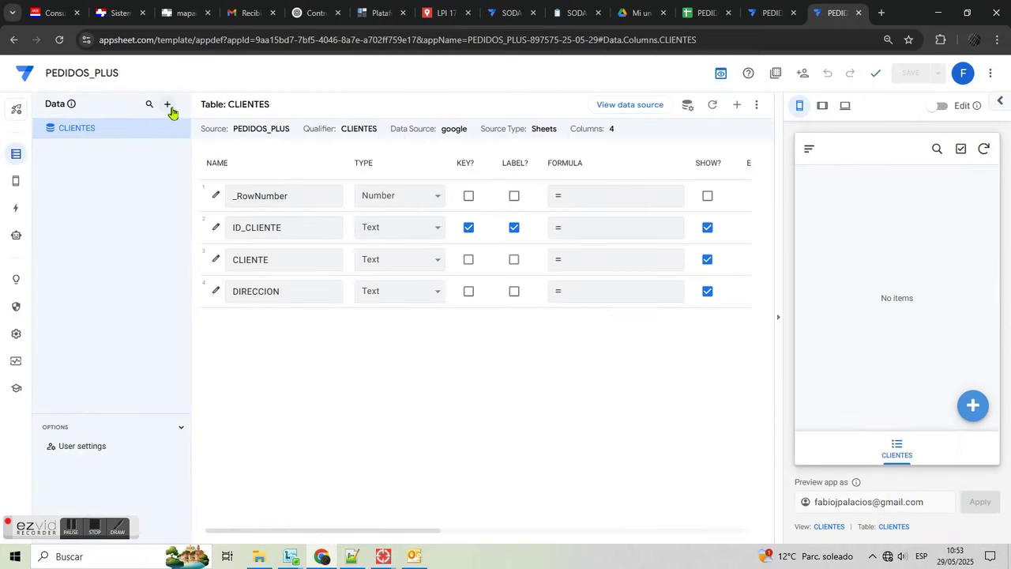
click(167, 104)
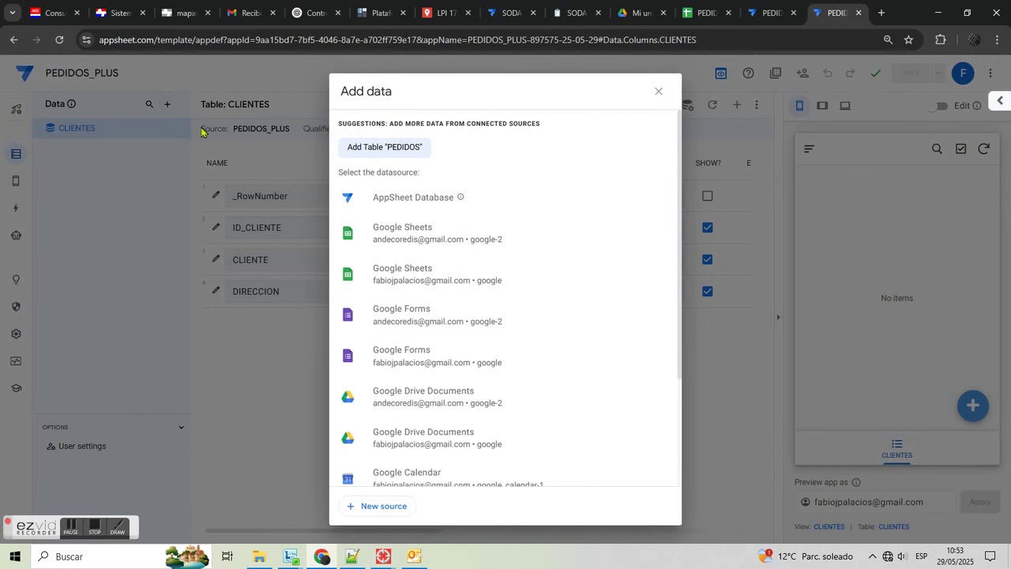
click(385, 148)
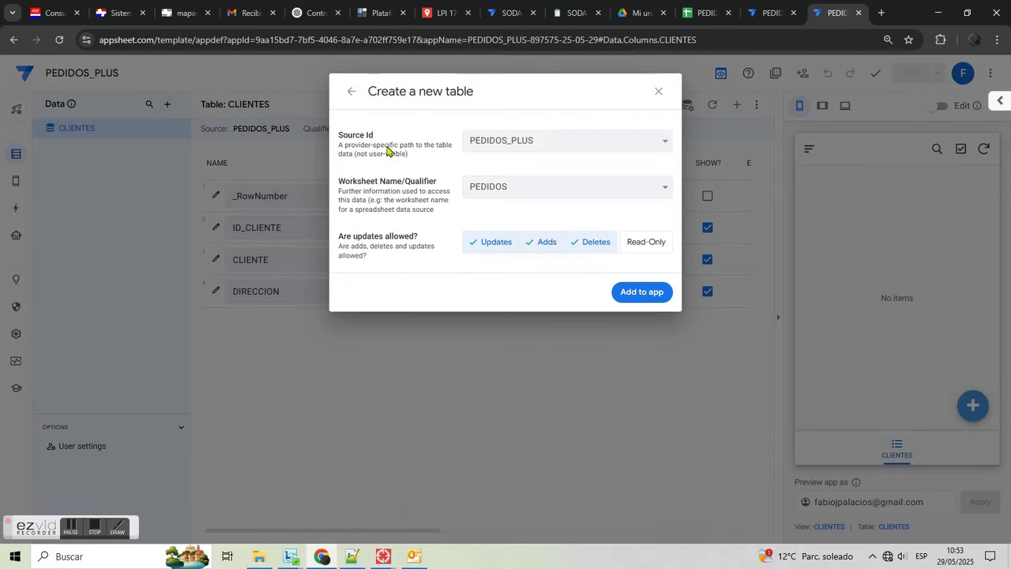
click(633, 298)
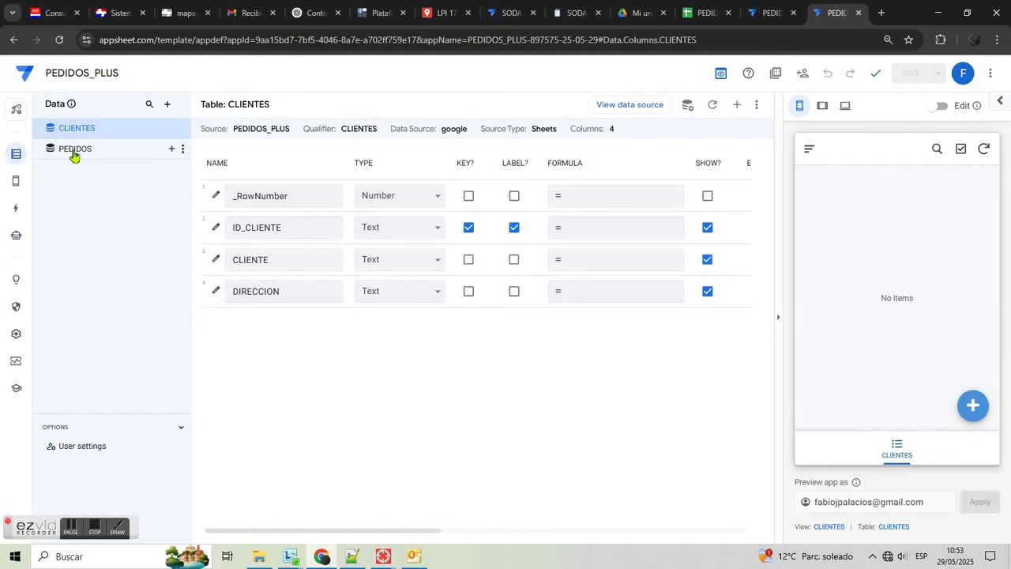
- In the CLIENTES table, hide the ID_CLIENTE column and make CLIENTE the label
click(73, 156)
click(75, 132)
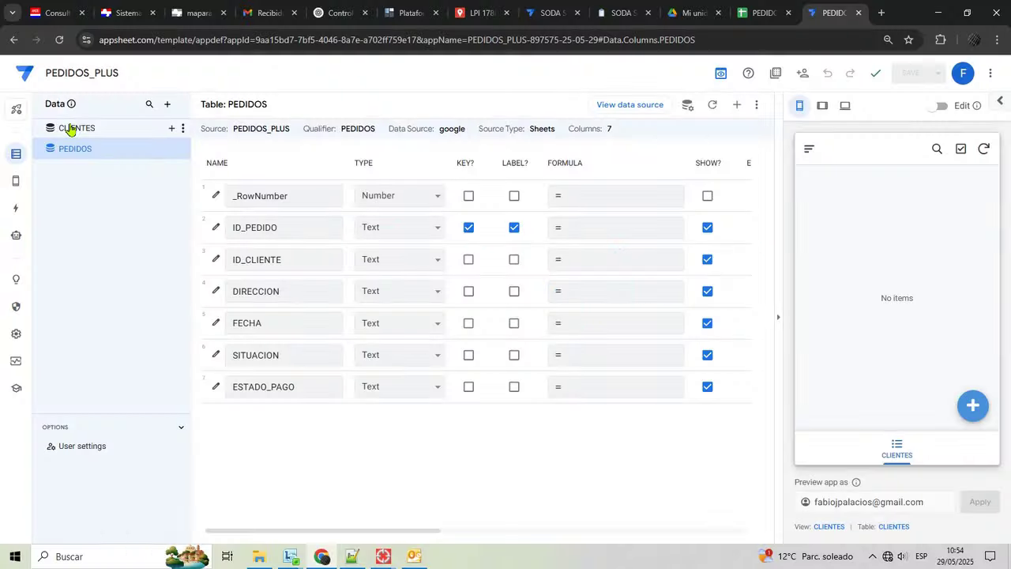
click(70, 129)
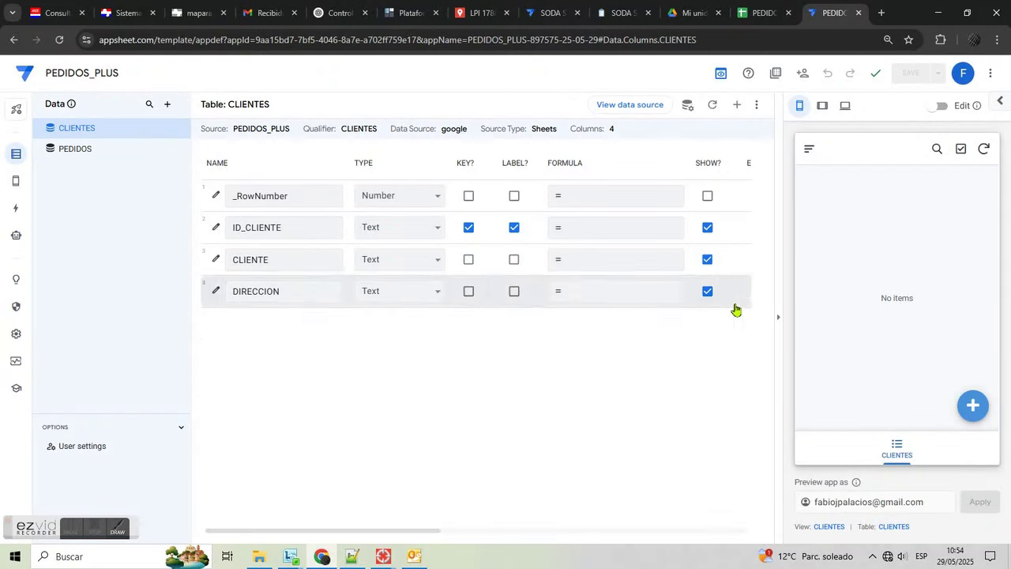
click(780, 323)
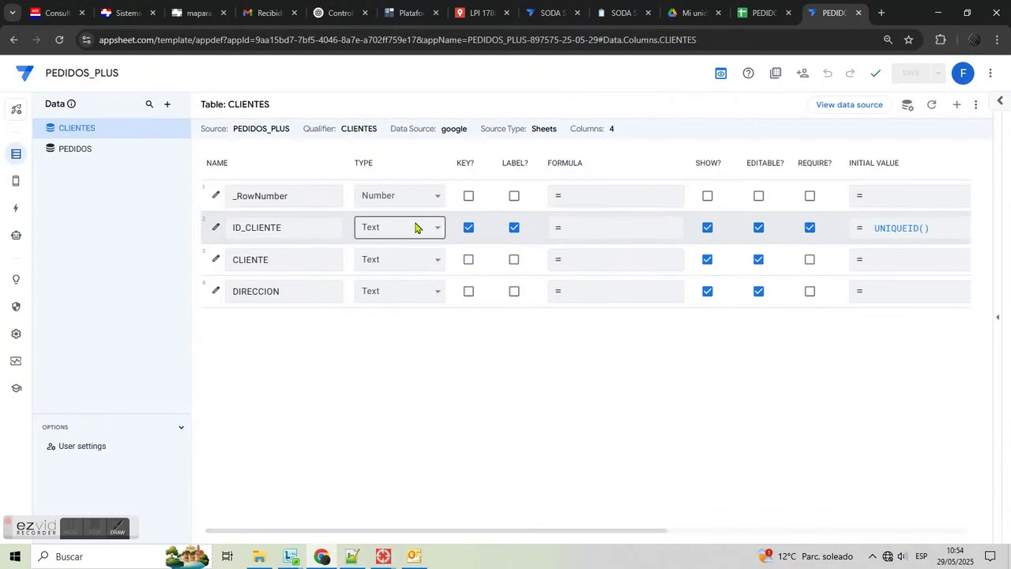
click(708, 229)
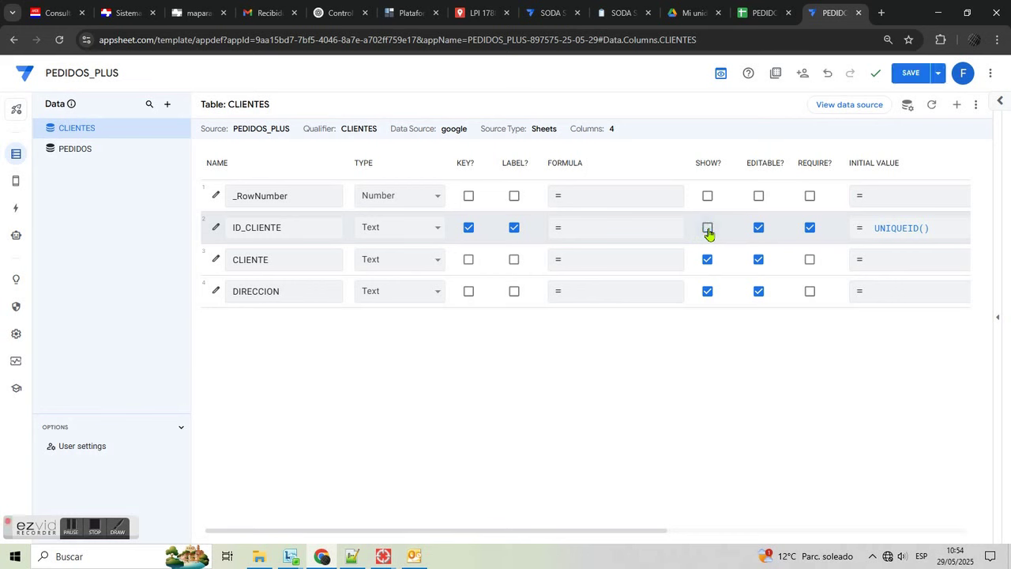
click(514, 260)
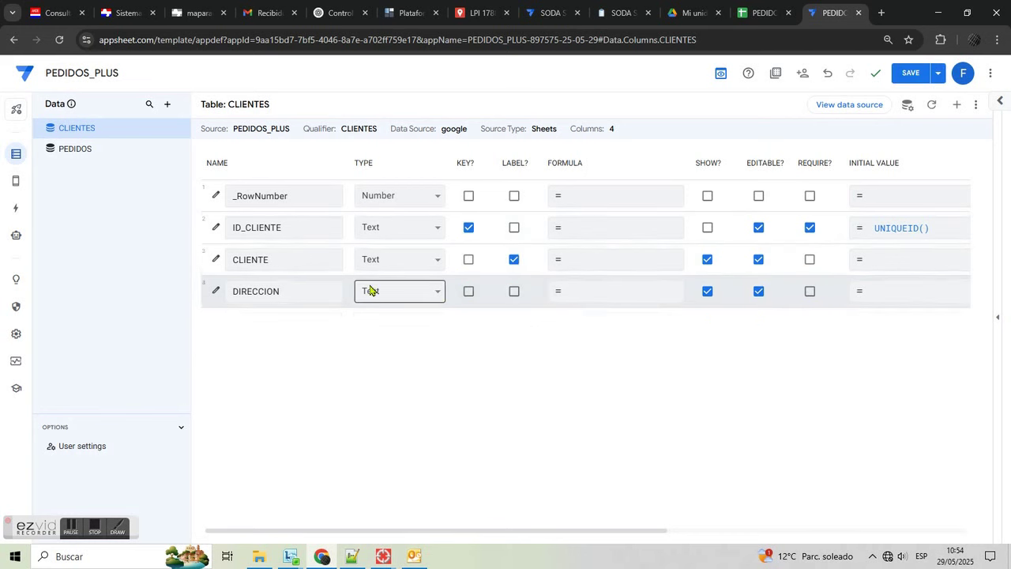
- In the PEDIDOS table, make DIRECCION the label and hide the ID_PEDIDO and ID_CLIENTE columns
click(66, 152)
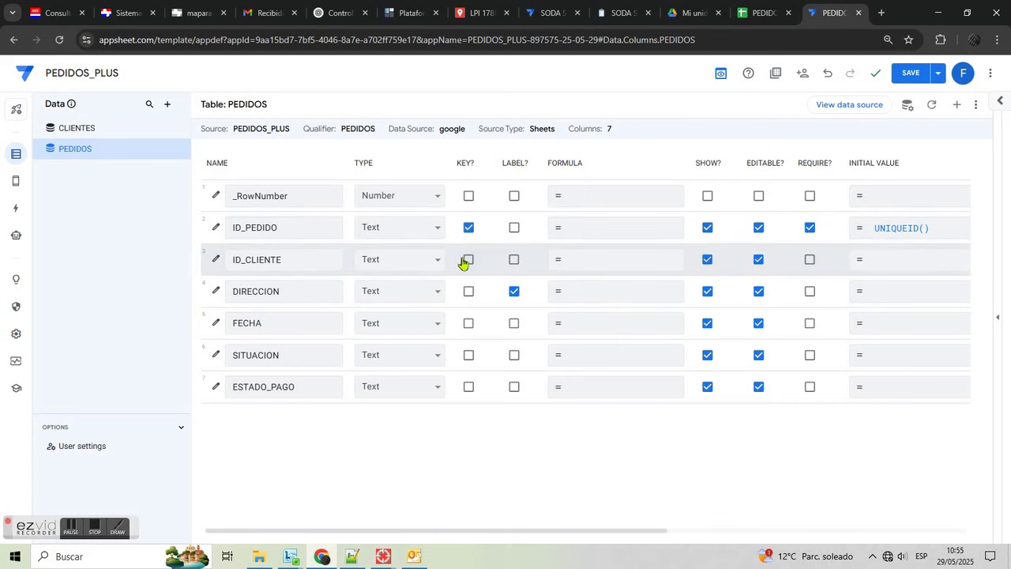
click(707, 229)
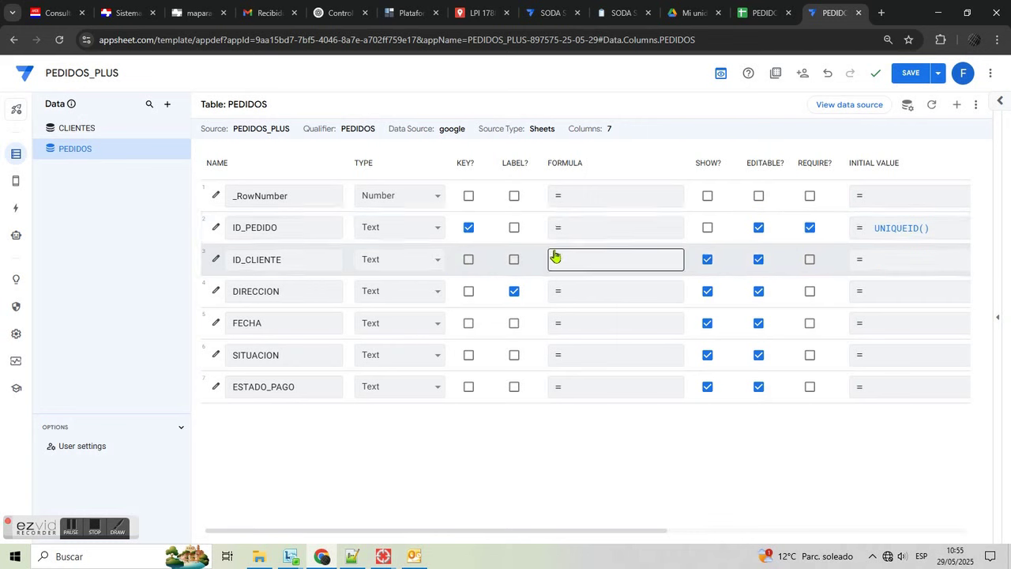
click(707, 261)
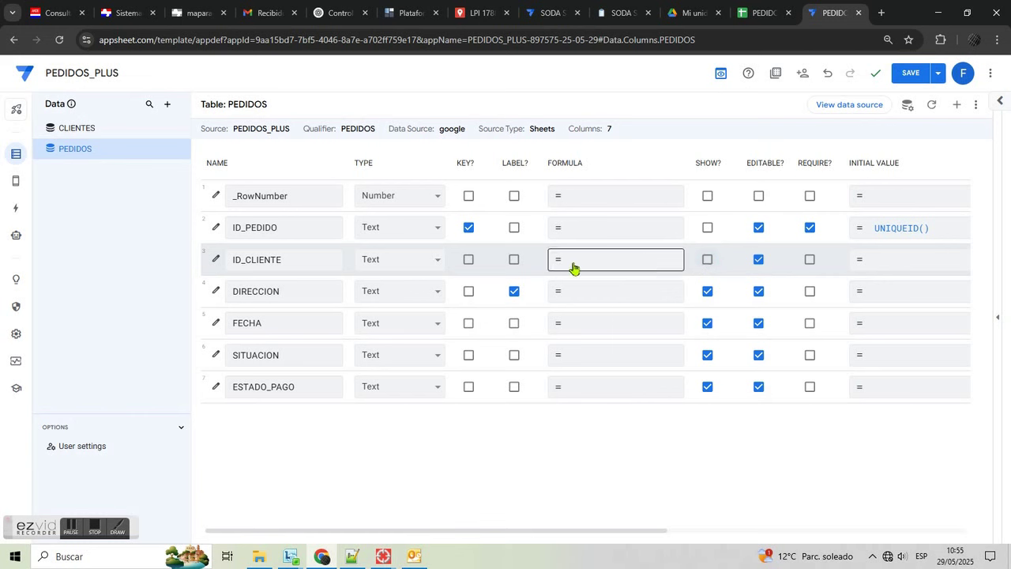
- Make the PEDIDOS column ID_CLIENTE a Ref to the CLIENTES table with "Is a part of?" enabled
click(438, 263)
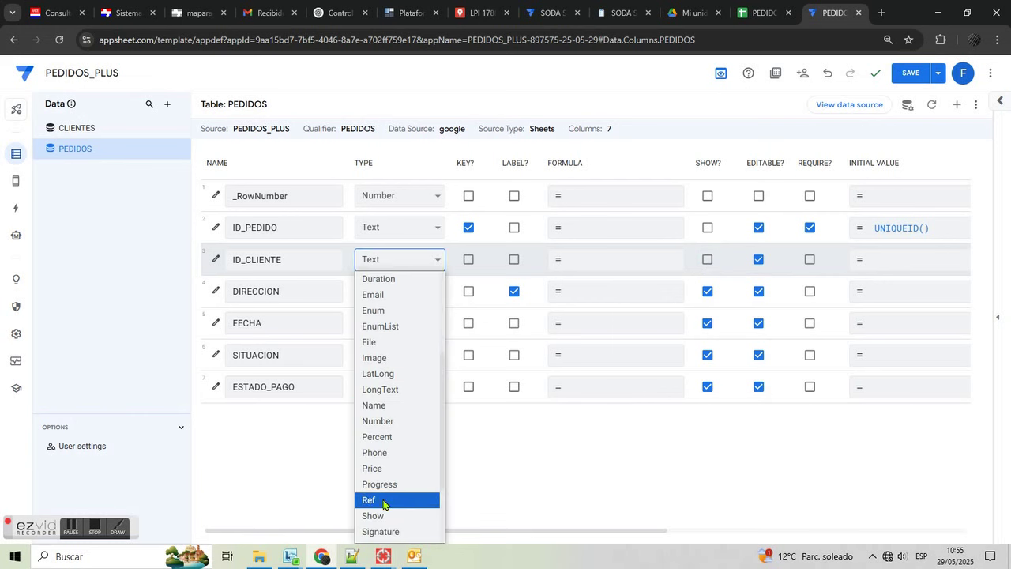
click(386, 500)
click(491, 365)
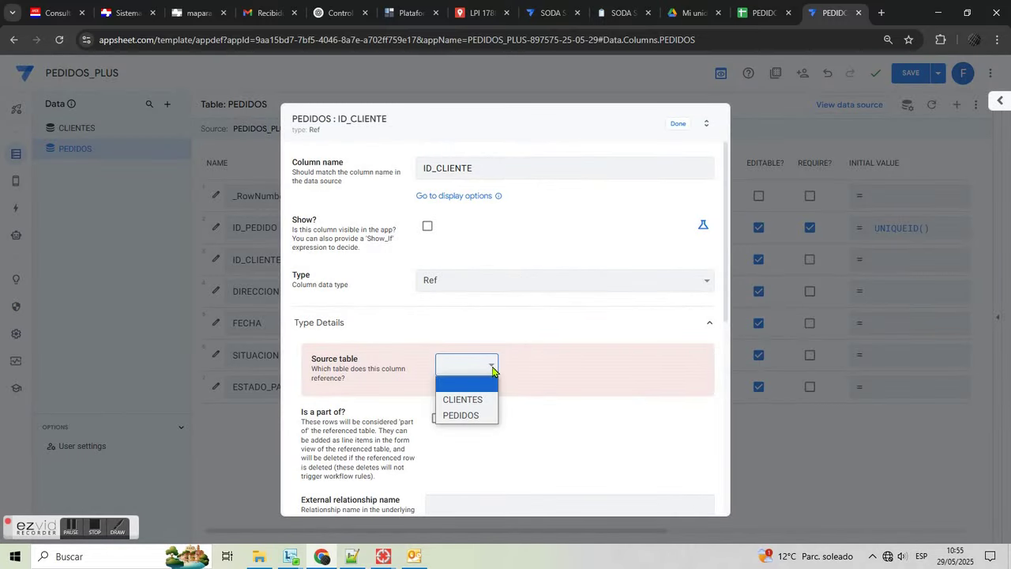
click(462, 399)
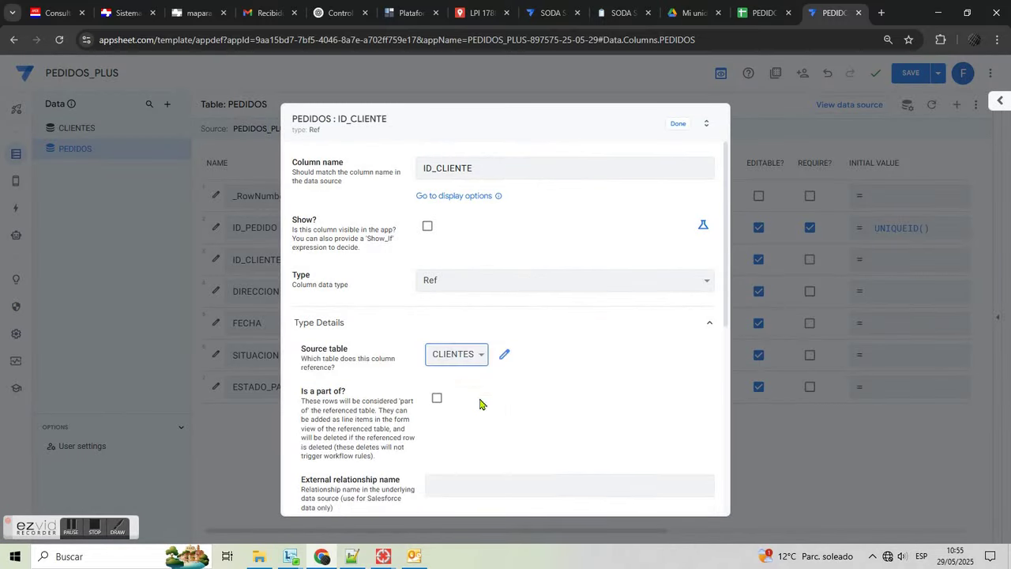
click(438, 400)
drag(303, 390, 355, 397)
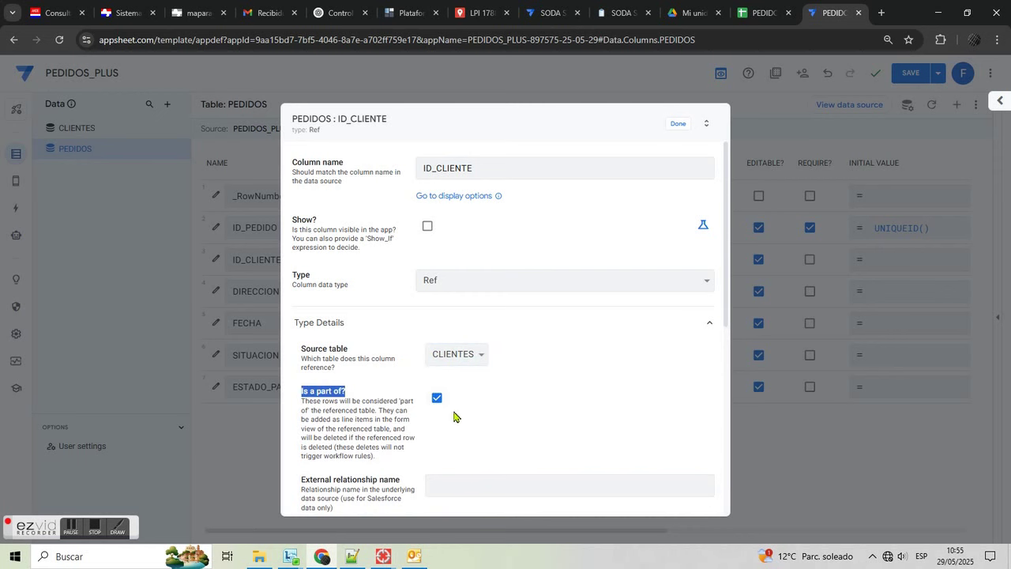
click(677, 125)
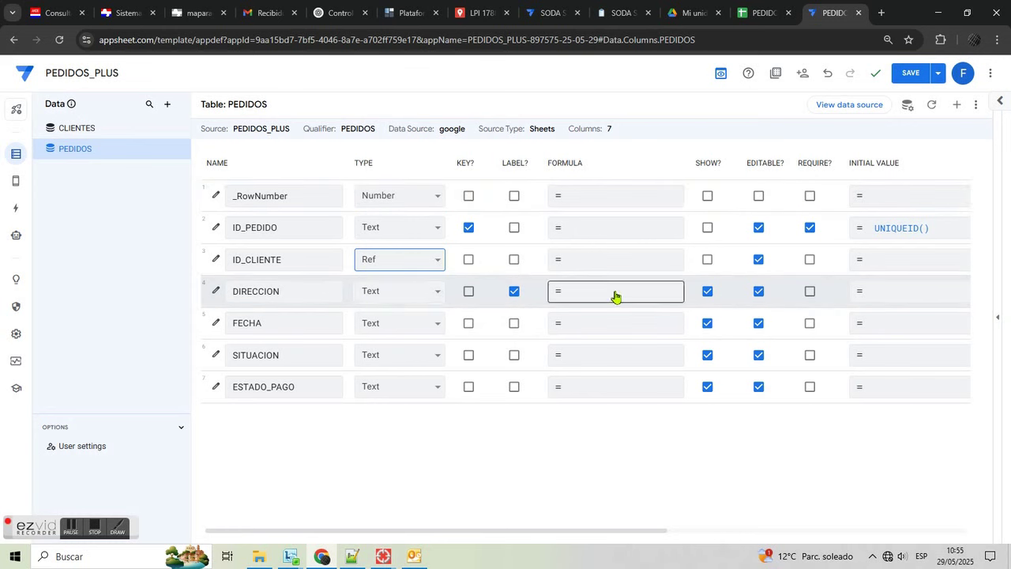
- Set the app formula of the PEDIDOS column DIRECCION to [ID_CLIENTE].[DIRECCION]
click(580, 292)
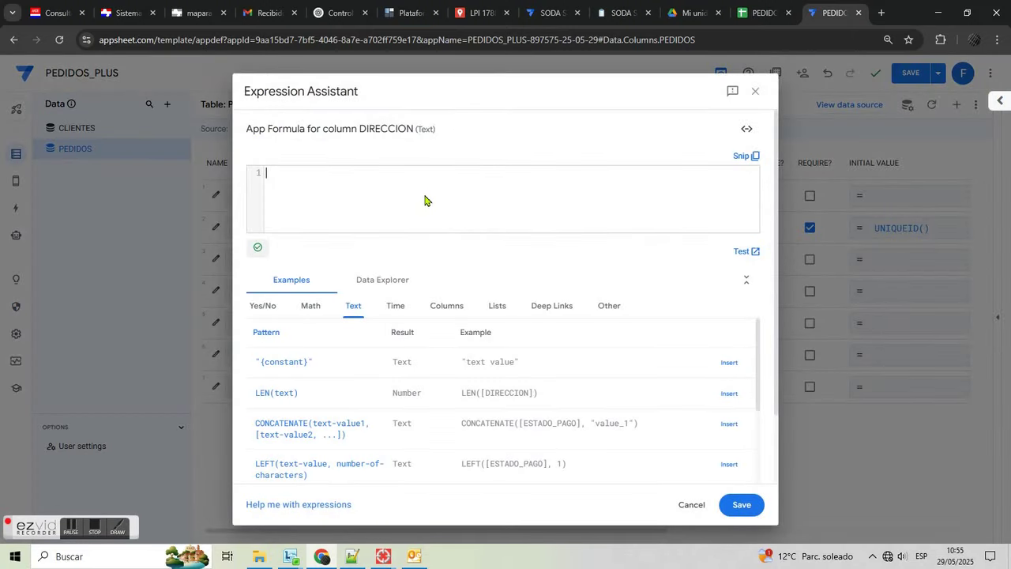
text([ID)
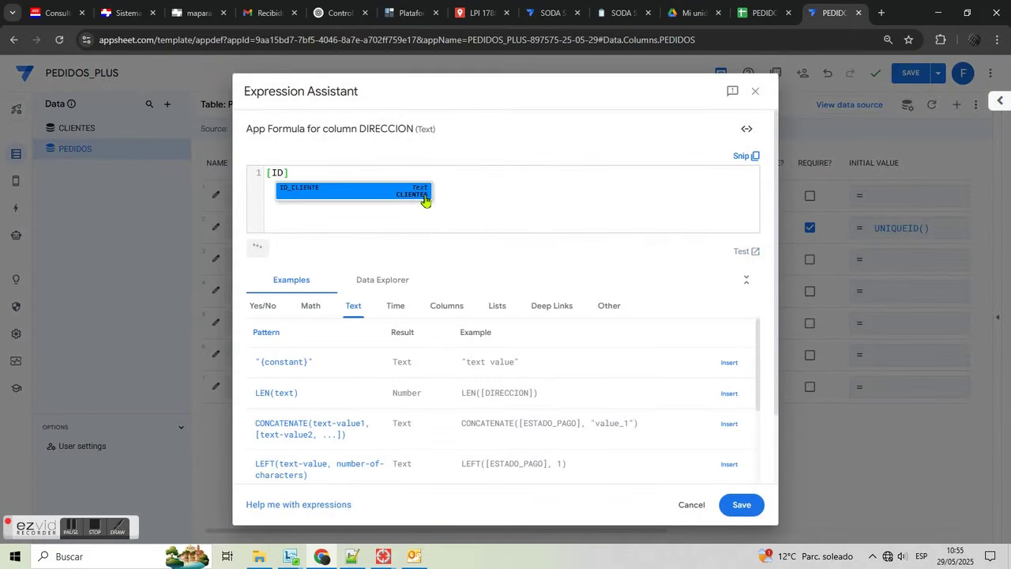
click(424, 199)
text(.[DI)
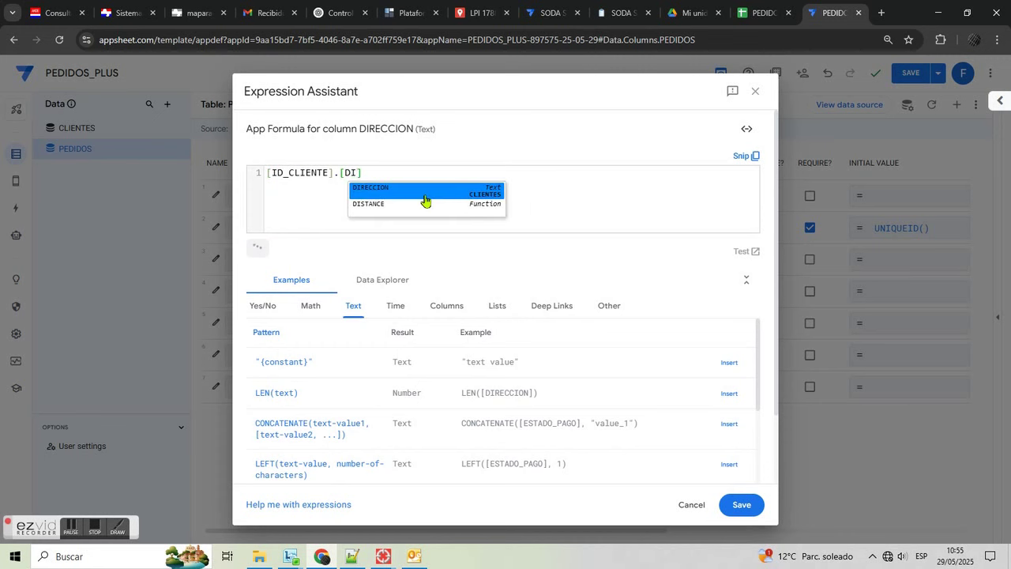
click(417, 195)
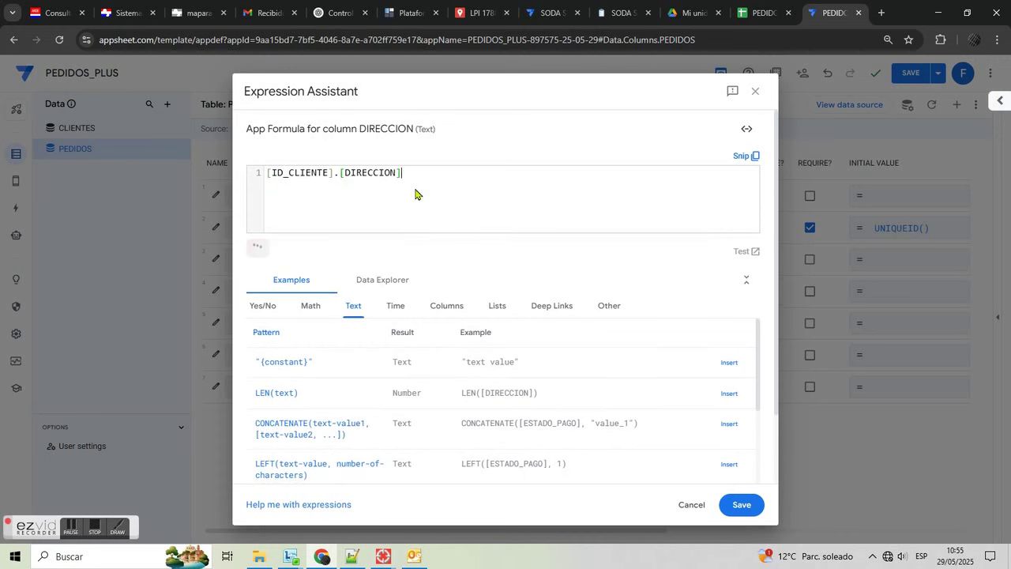
click(743, 504)
- Set the PEDIDOS column FECHA to type DateTime with the initial value NOW()
click(375, 333)
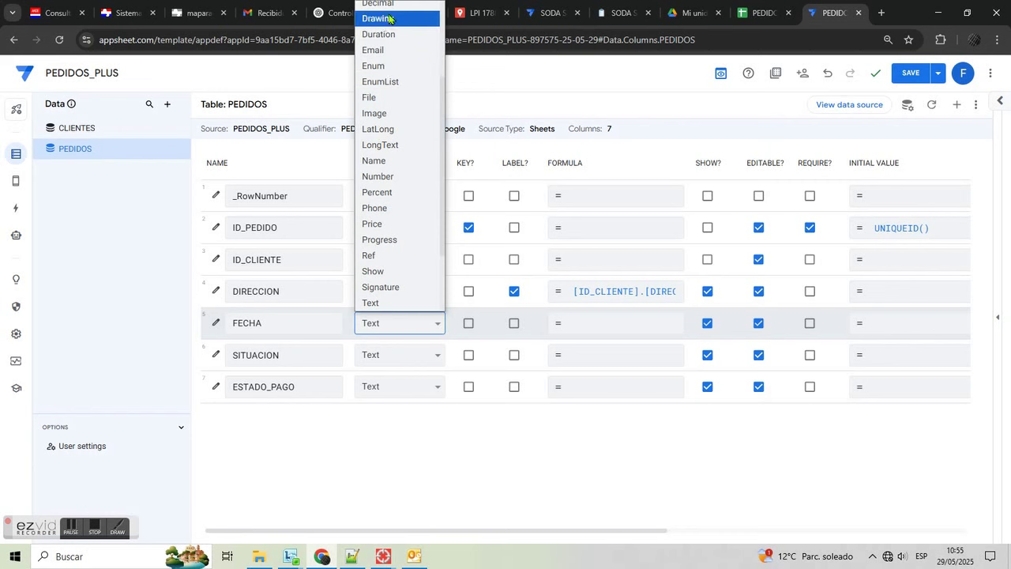
scroll(395, 6, up, 2)
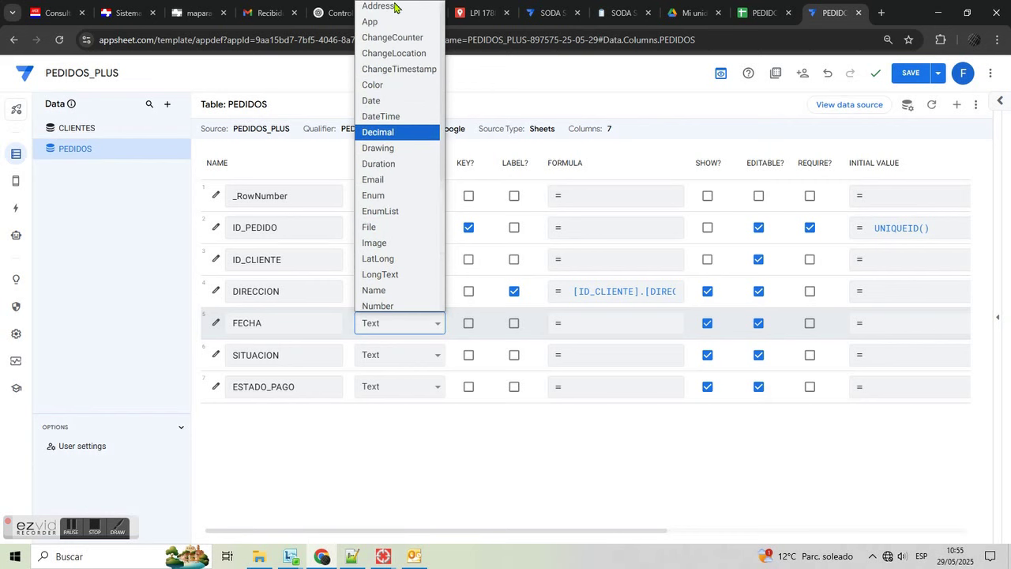
click(386, 117)
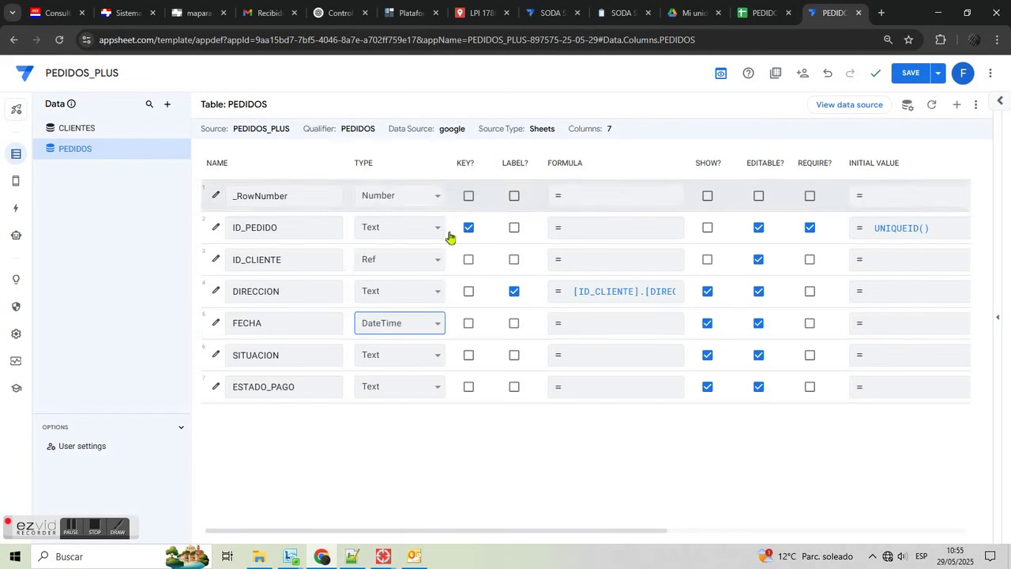
click(890, 330)
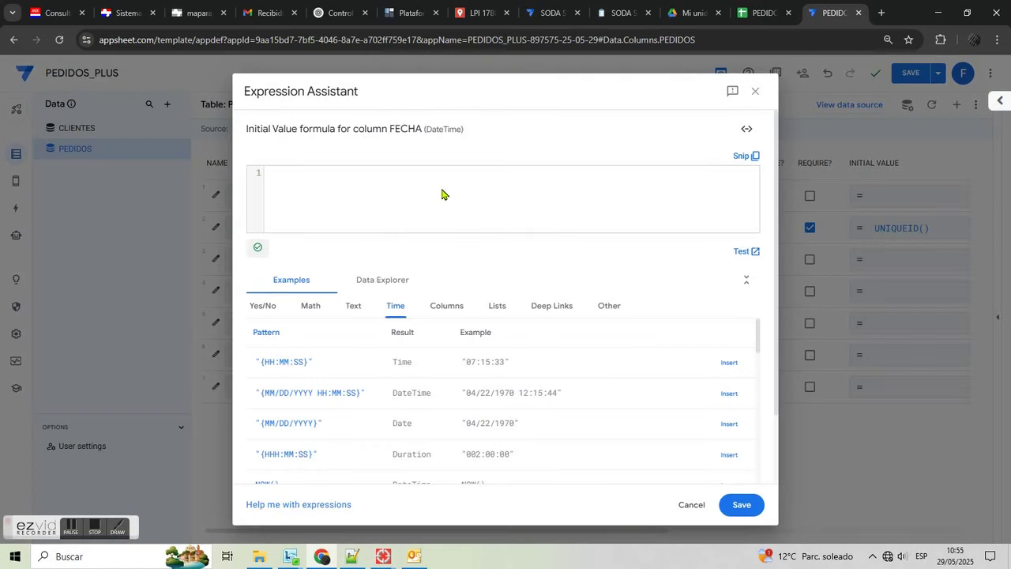
text(NO)
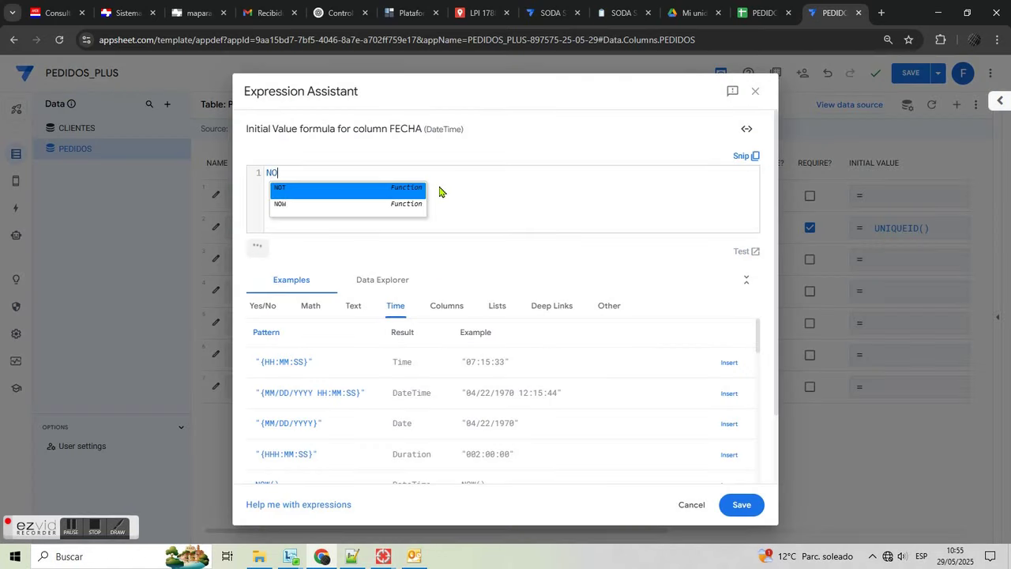
click(347, 208)
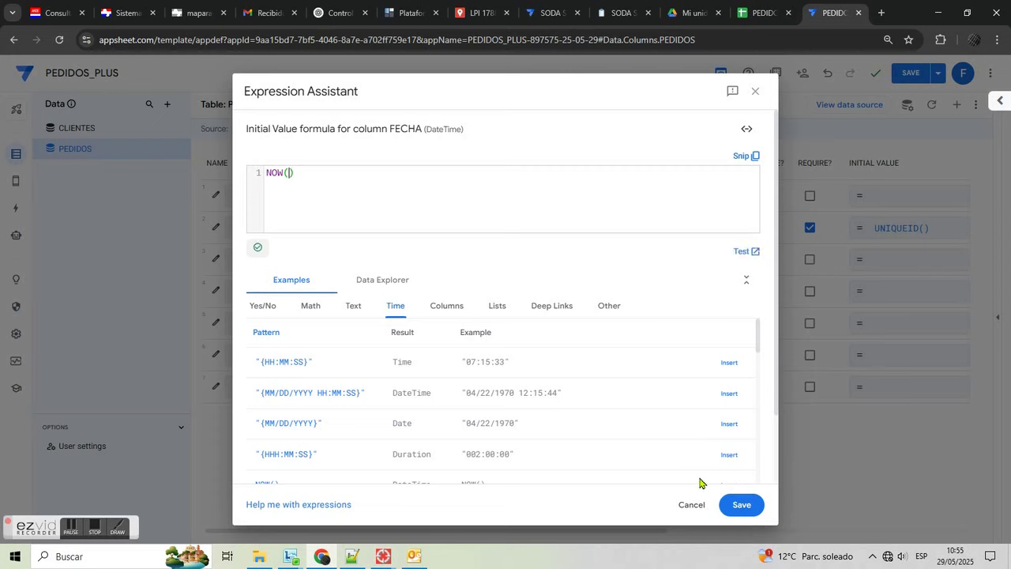
click(742, 501)
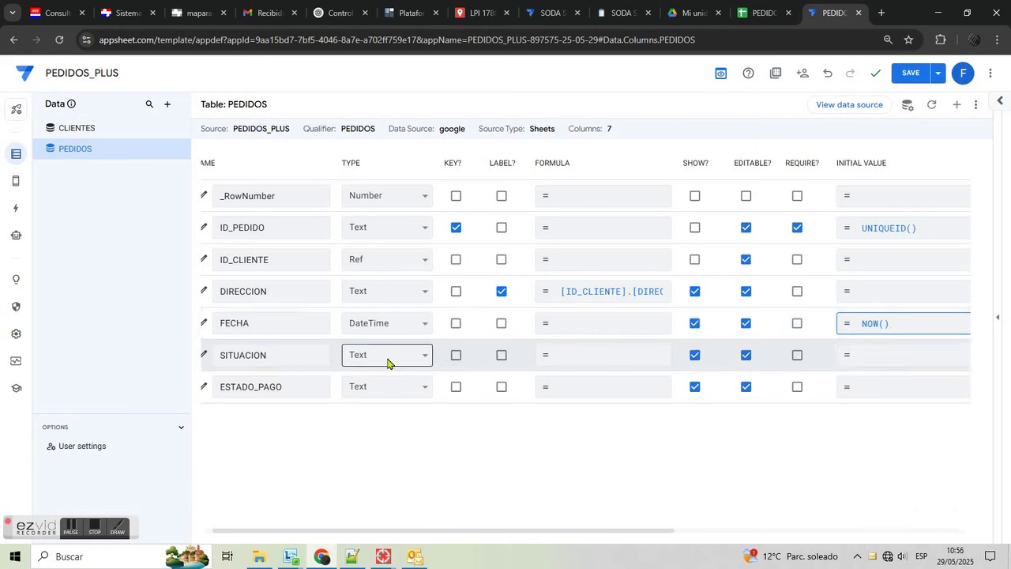
- Make the PEDIDOS column SITUACION an Enum with the values AGENDADO, ENTREGADO and CANCELADO
click(203, 355)
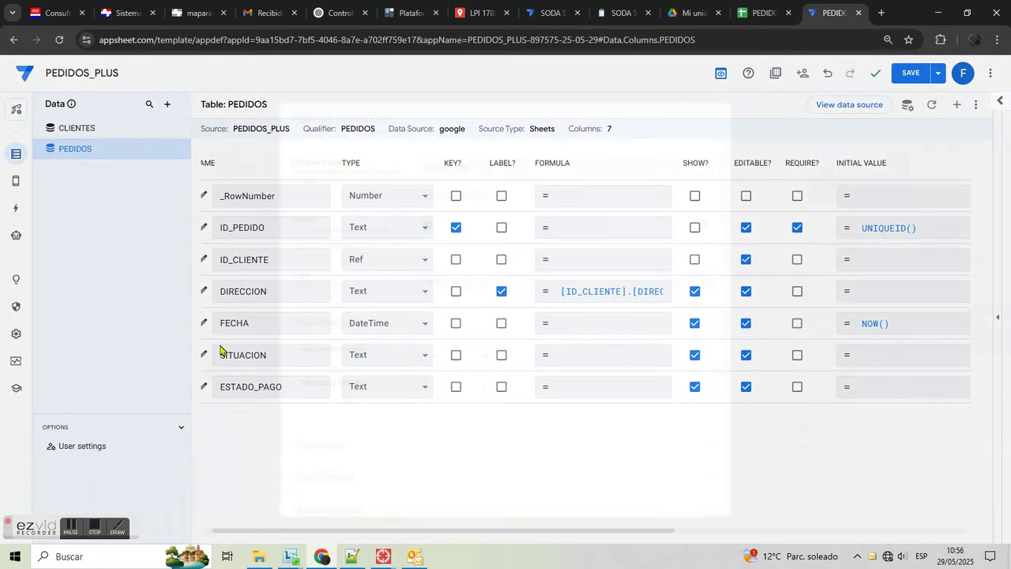
click(650, 286)
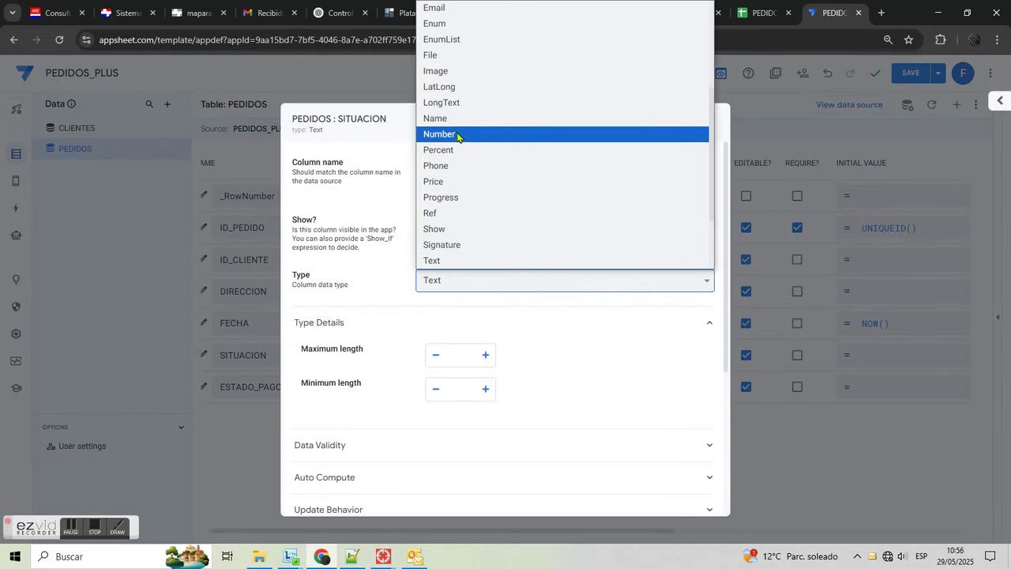
click(465, 29)
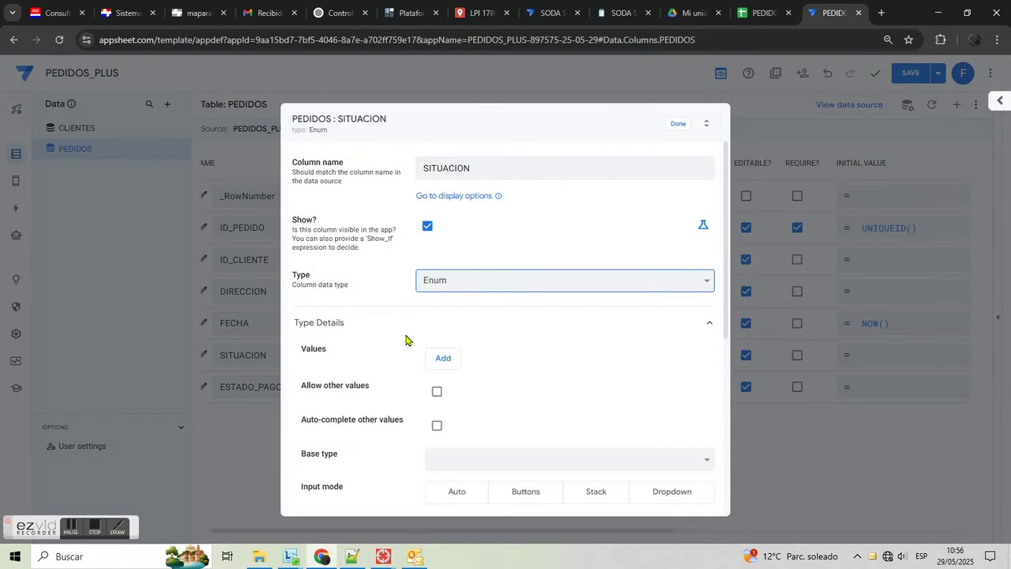
click(438, 359)
click(464, 361)
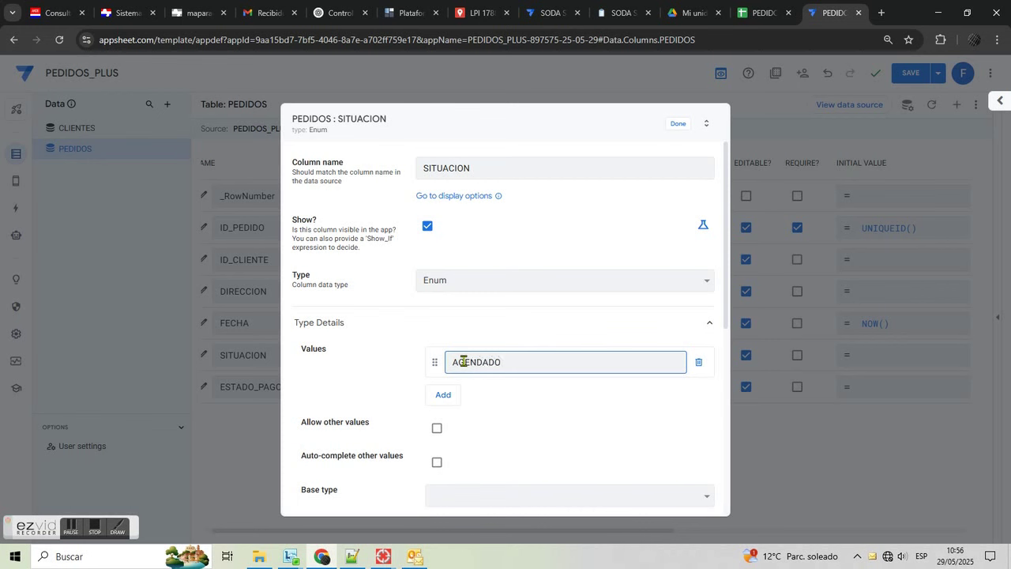
click(452, 394)
click(458, 395)
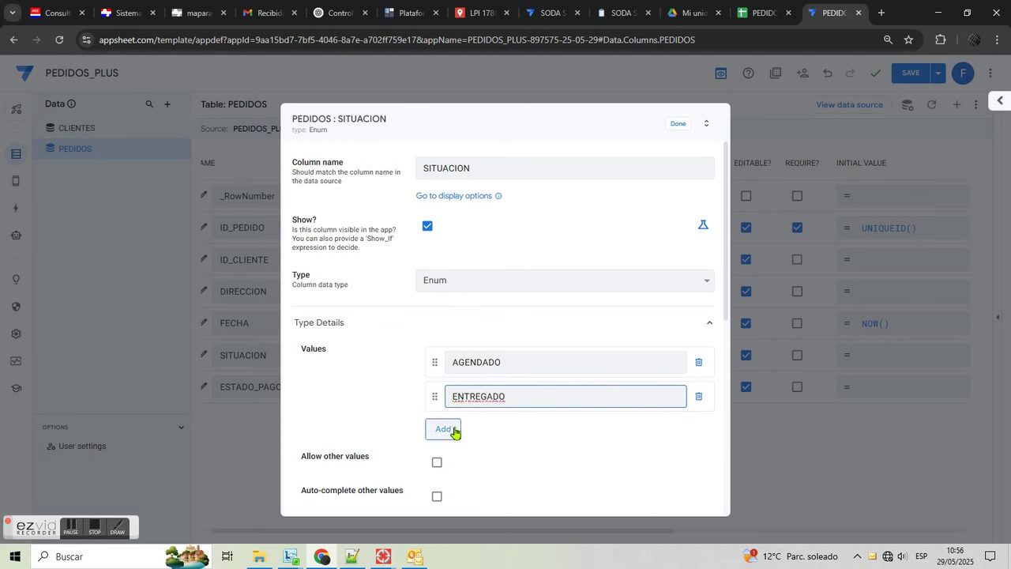
click(455, 431)
click(468, 431)
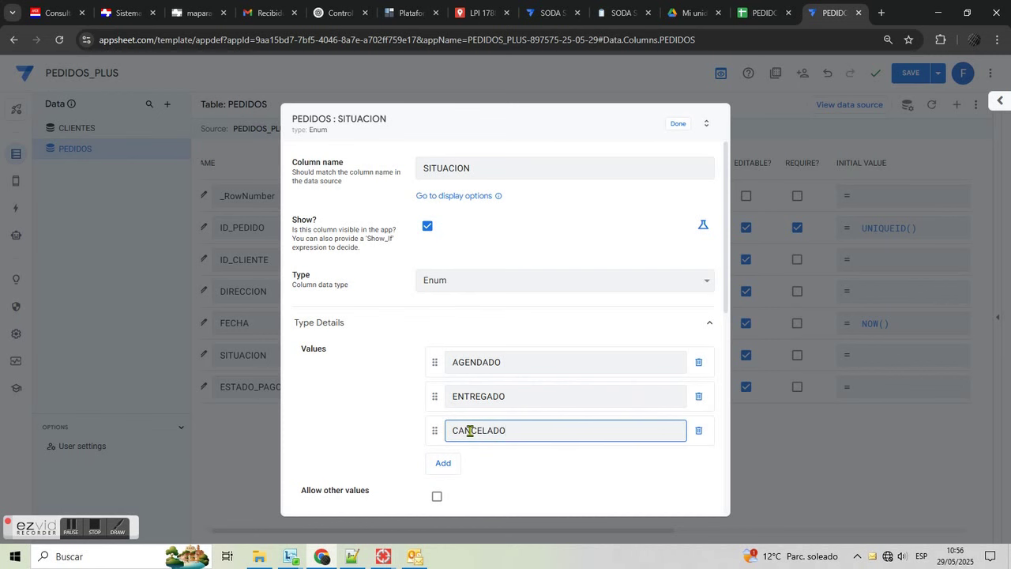
click(676, 123)
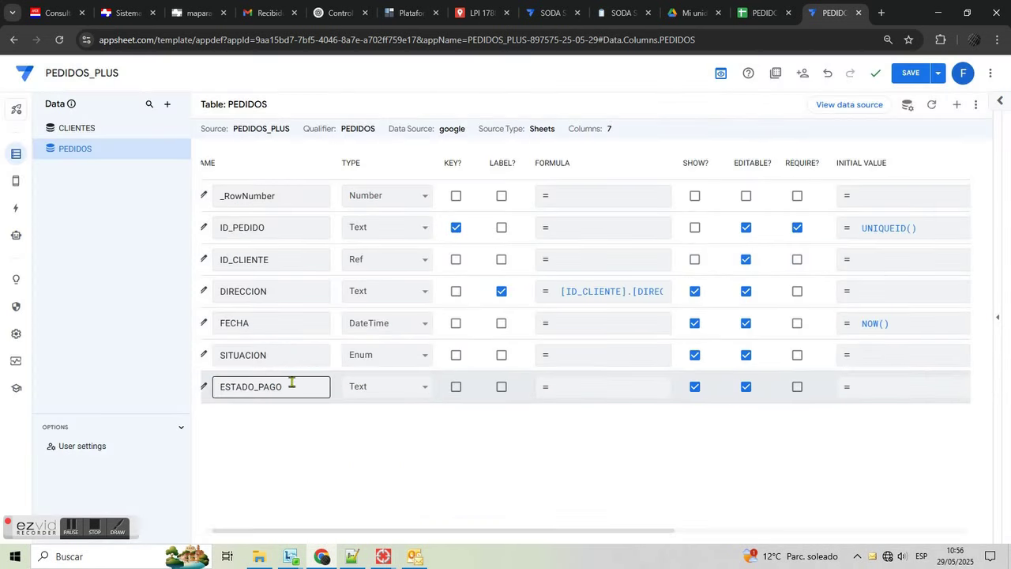
- Make the PEDIDOS column ESTADO_PAGO an Enum with the values PENDIENTE and PAGADO
click(205, 388)
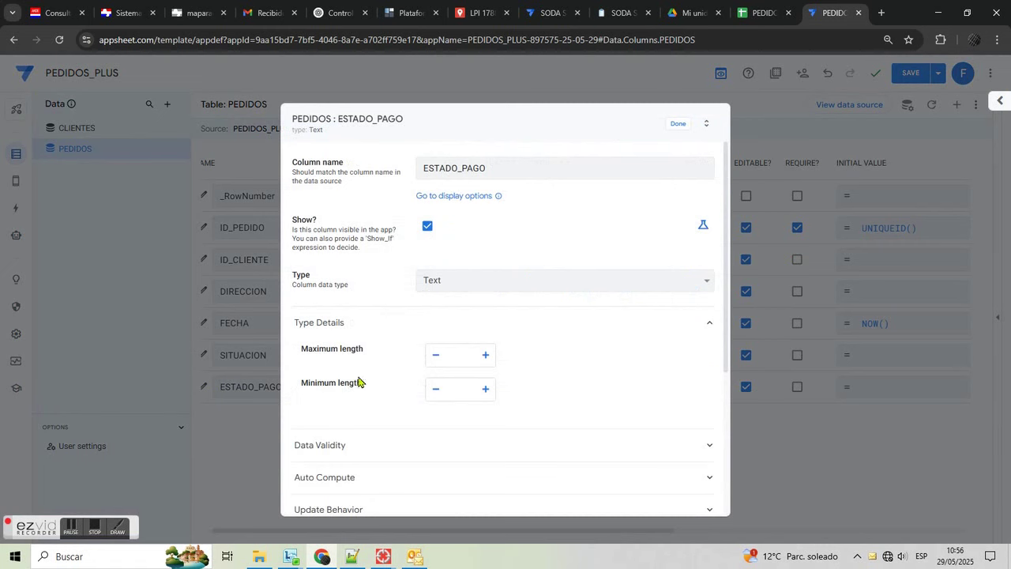
click(508, 291)
click(490, 24)
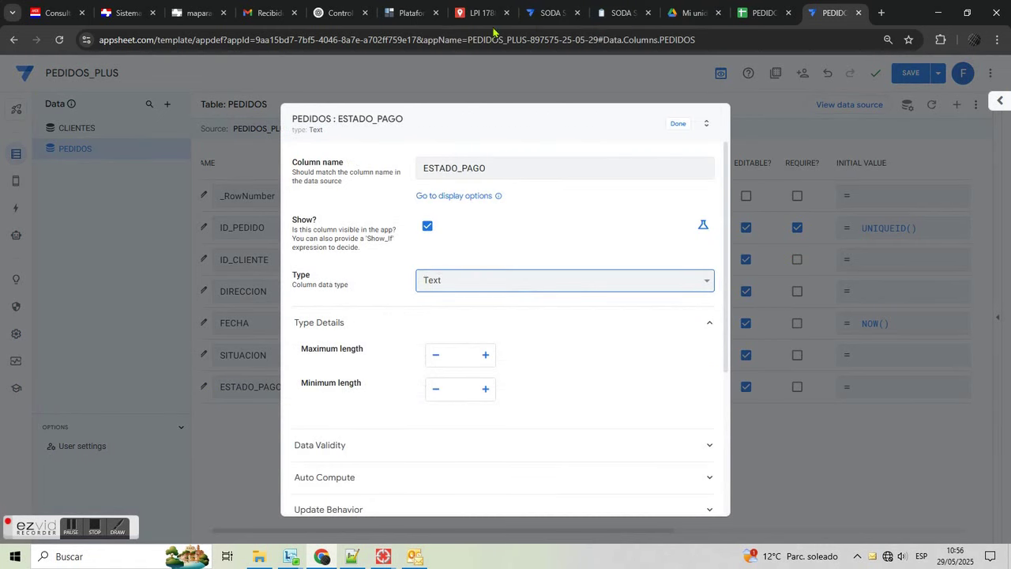
click(446, 361)
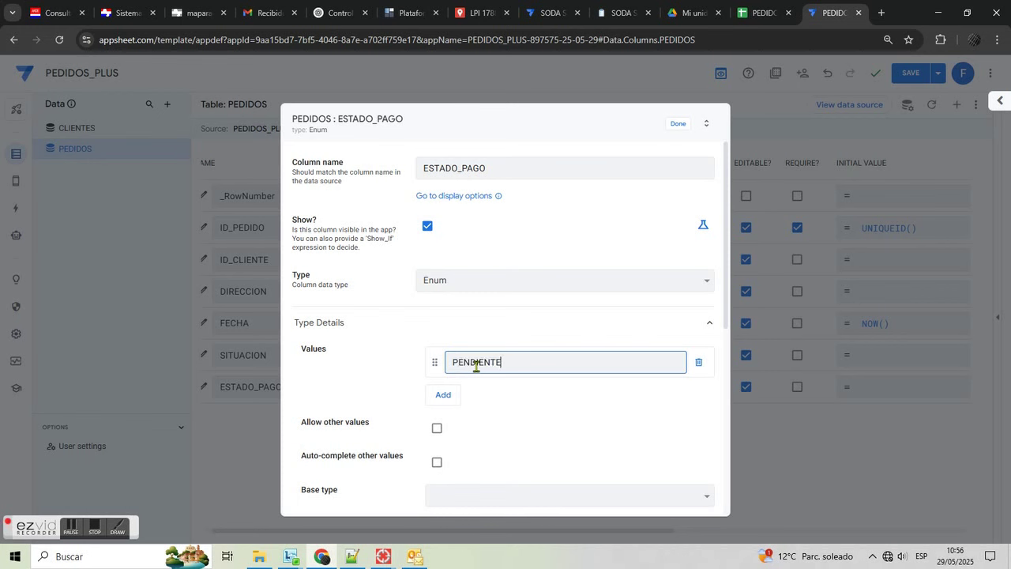
text(PENDIENTE)
click(445, 397)
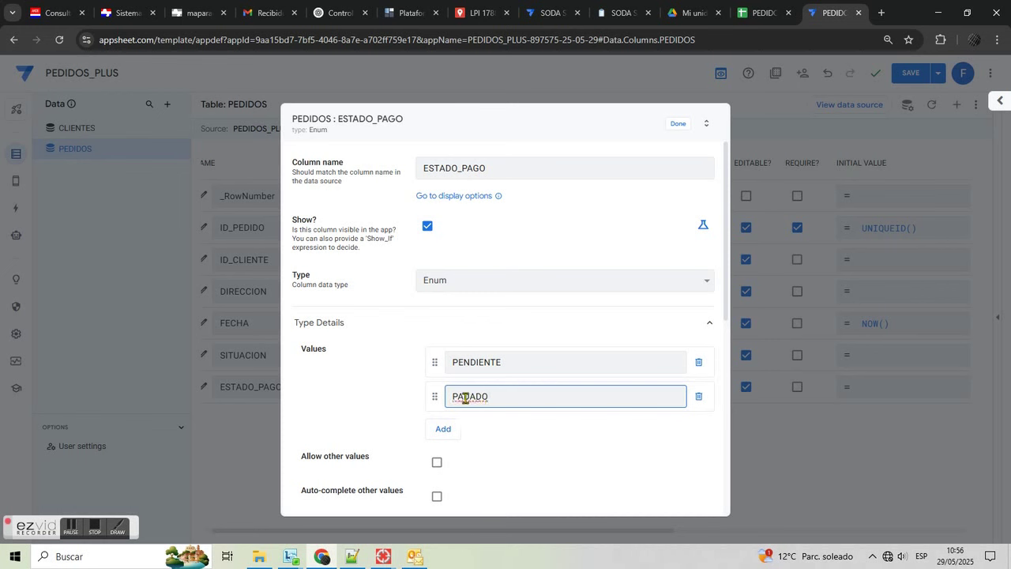
- Set the initial value of ESTADO_PAGO to PENDIENTE and save the app
click(725, 331)
scroll(715, 380, down, 3)
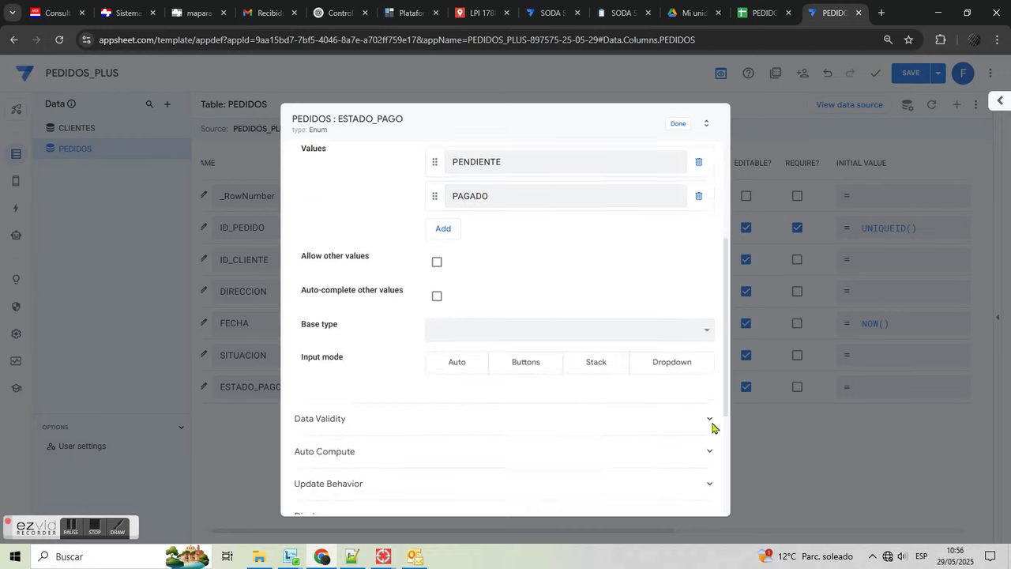
click(330, 392)
drag(302, 461, 363, 468)
click(471, 465)
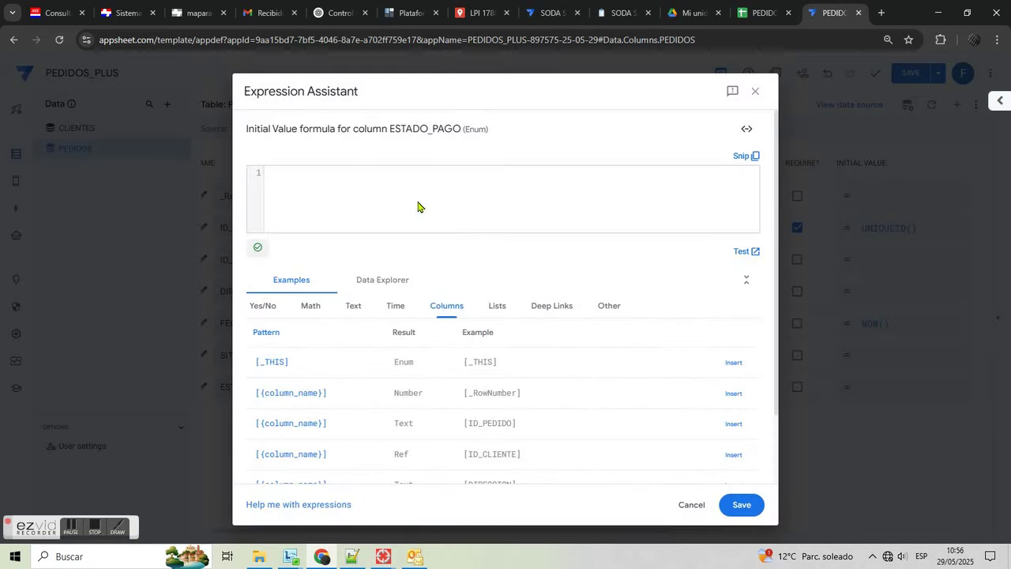
text(PENDIENTE)
click(743, 506)
click(675, 130)
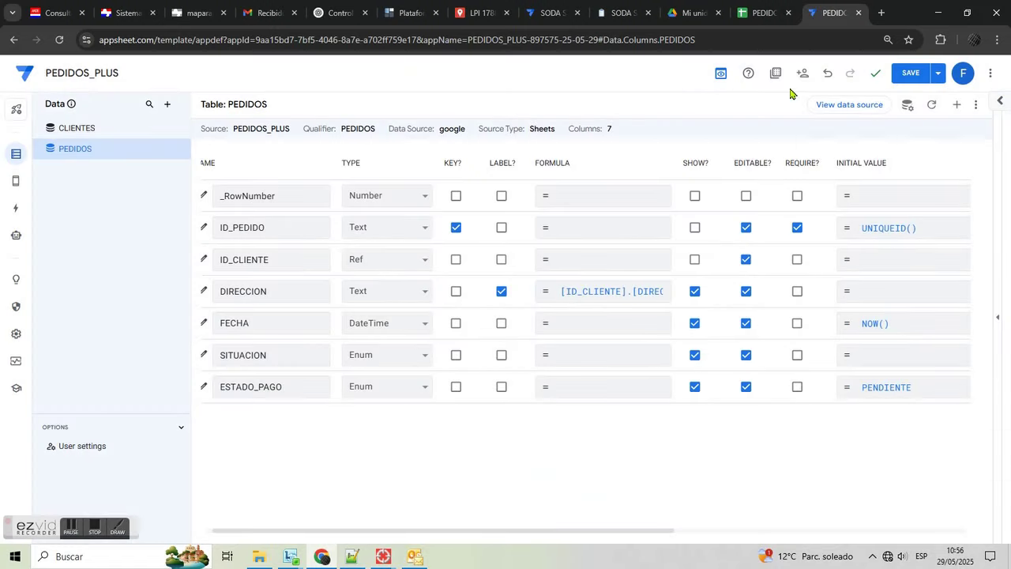
click(898, 79)
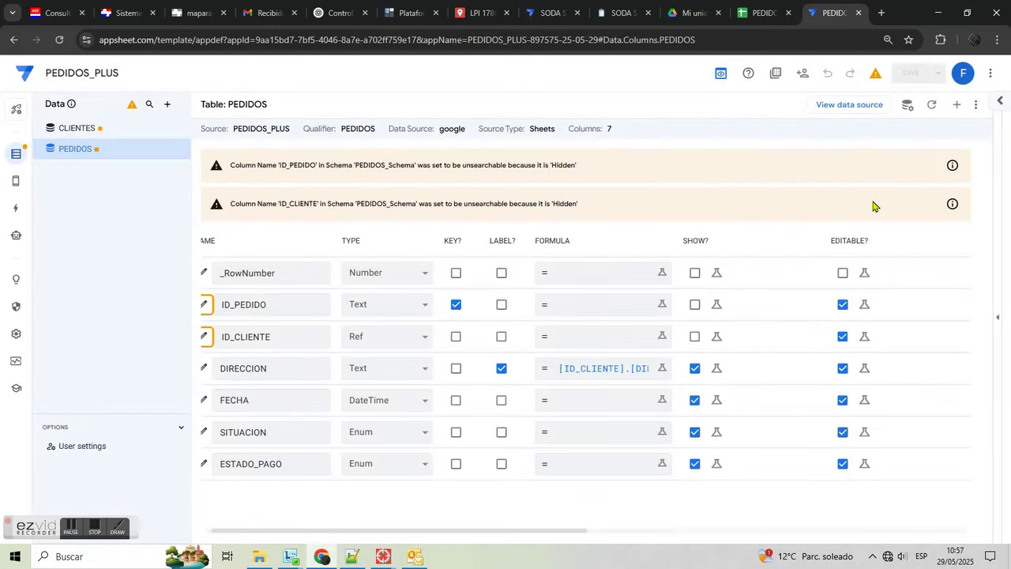
- Show the app preview and check the CLIENTES and PEDIDOS views and the new-order form, leaving the form without saving
click(998, 319)
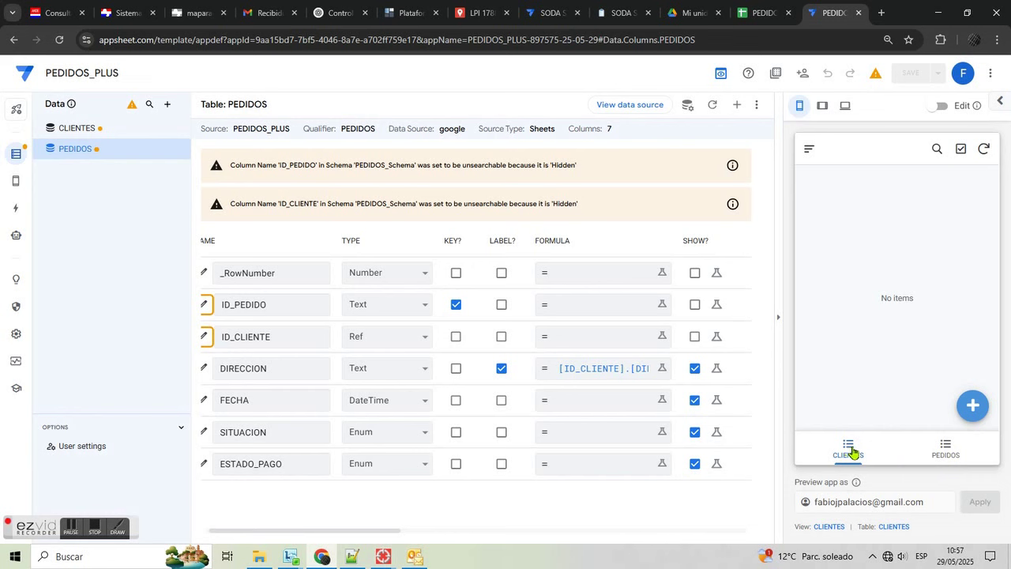
click(953, 455)
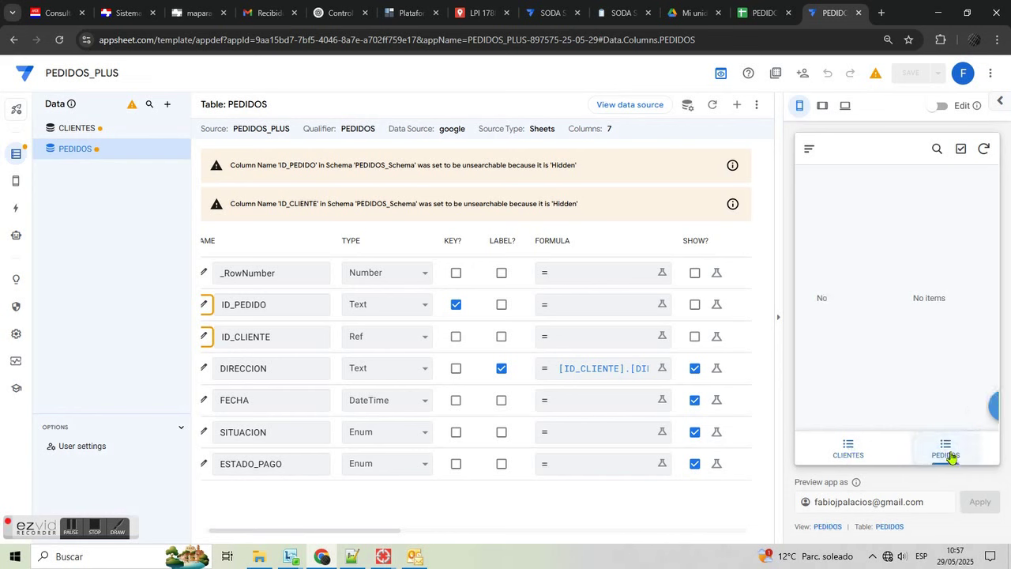
click(856, 455)
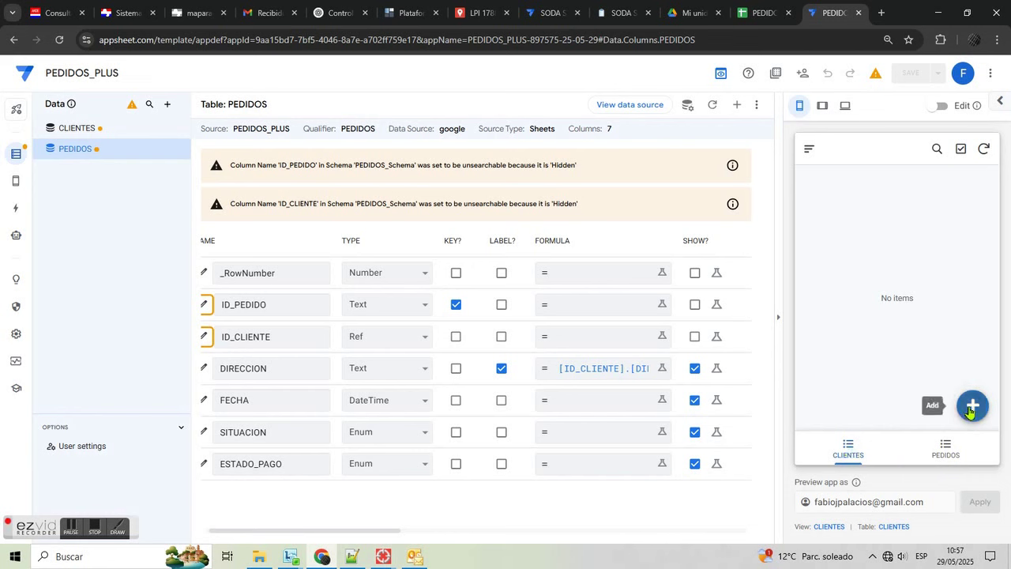
click(946, 448)
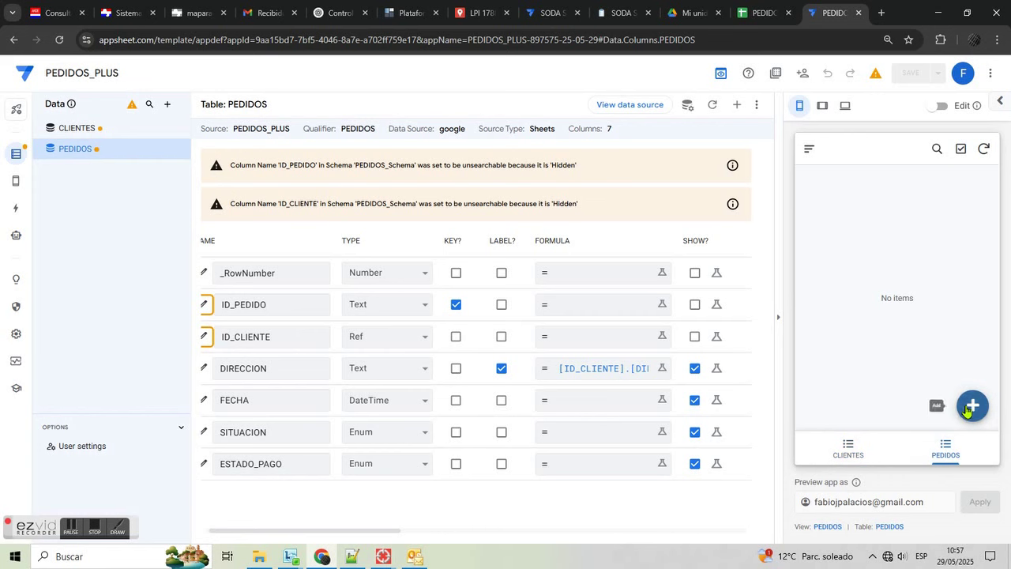
click(971, 407)
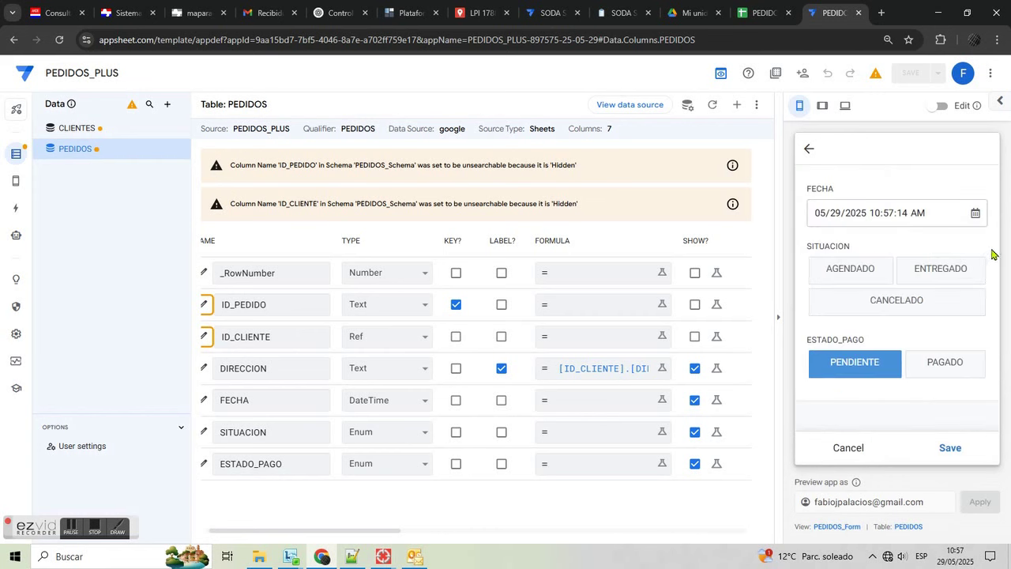
click(846, 446)
click(850, 452)
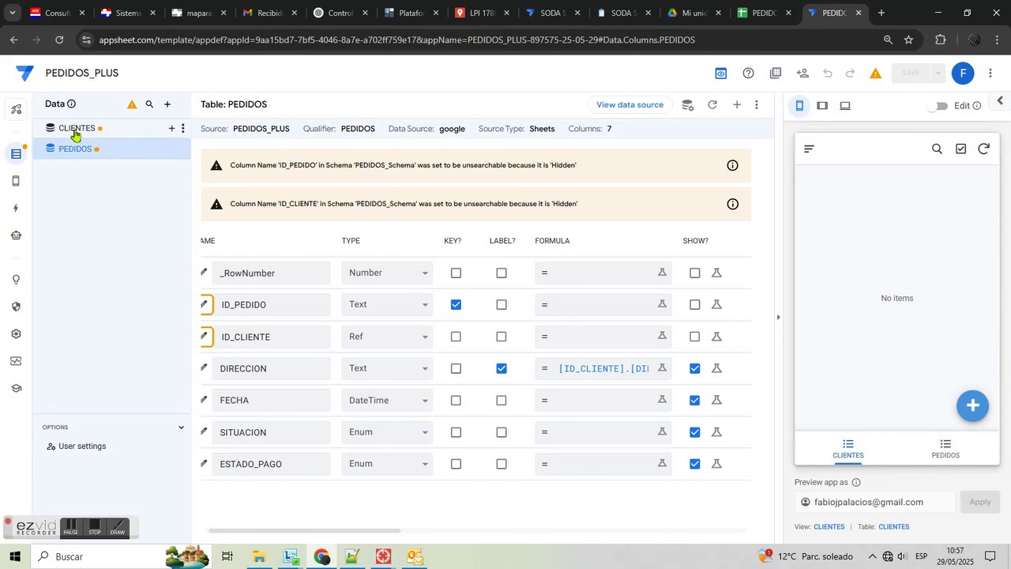
- Review the CLIENTES table's columns and examine the graph of data relationships between the app's tables, reloading the editor
click(77, 130)
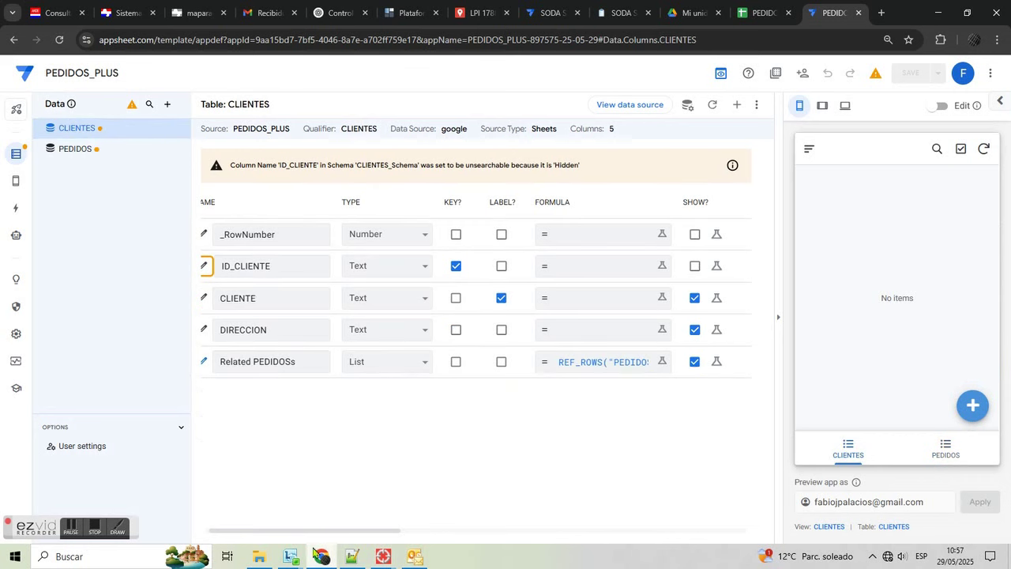
drag(326, 532, 282, 532)
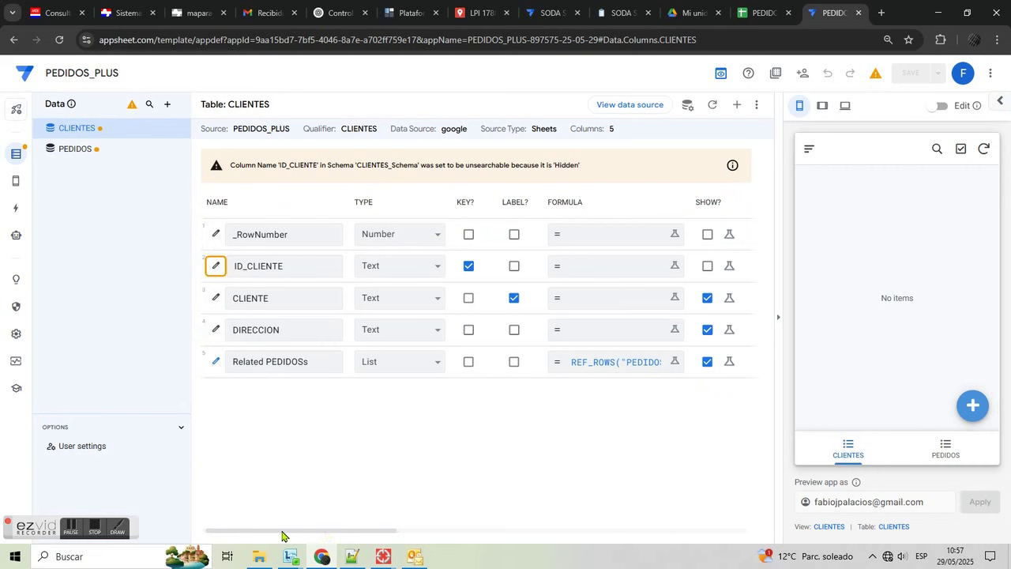
click(17, 332)
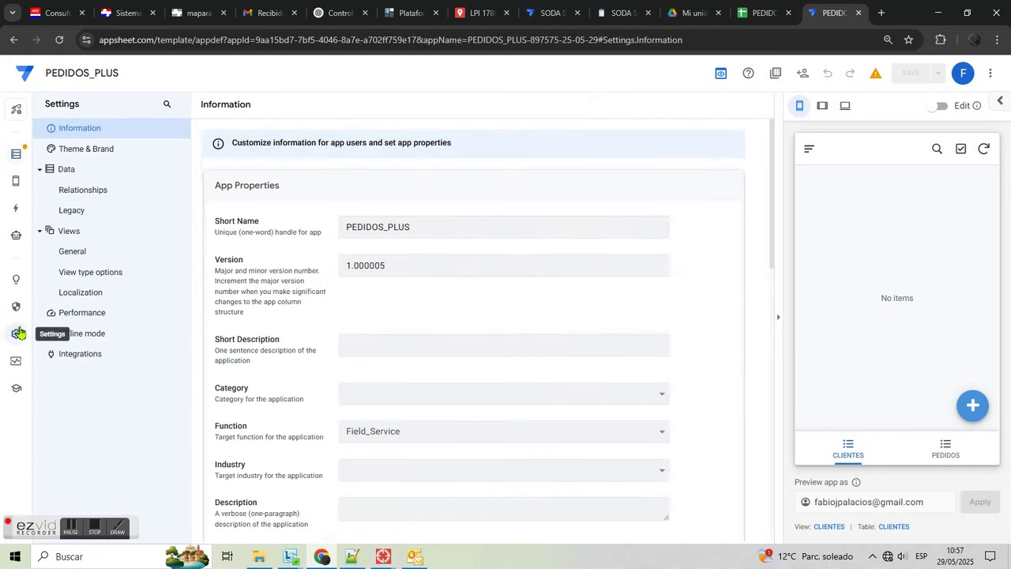
click(92, 192)
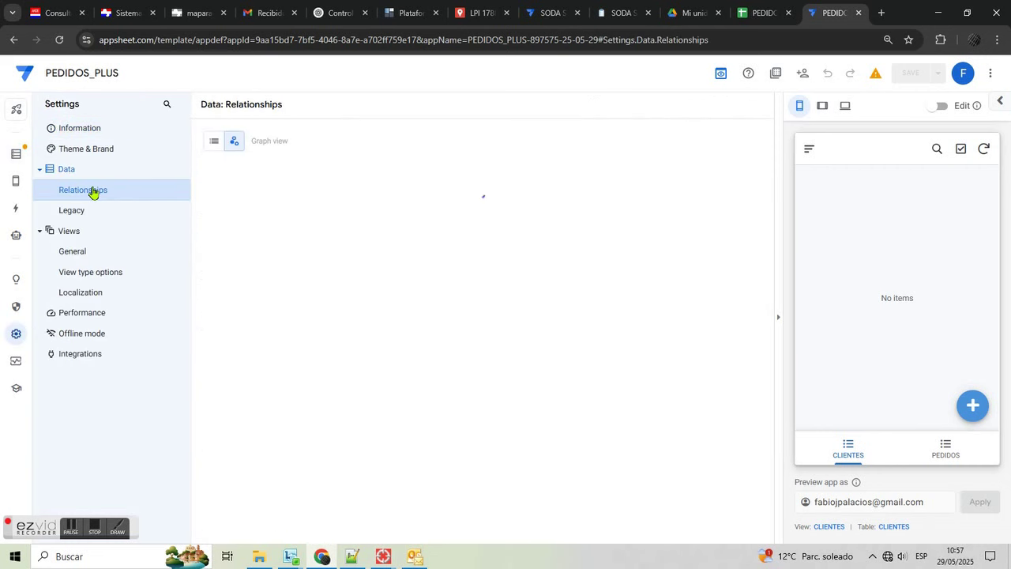
click(468, 37)
key(Return)
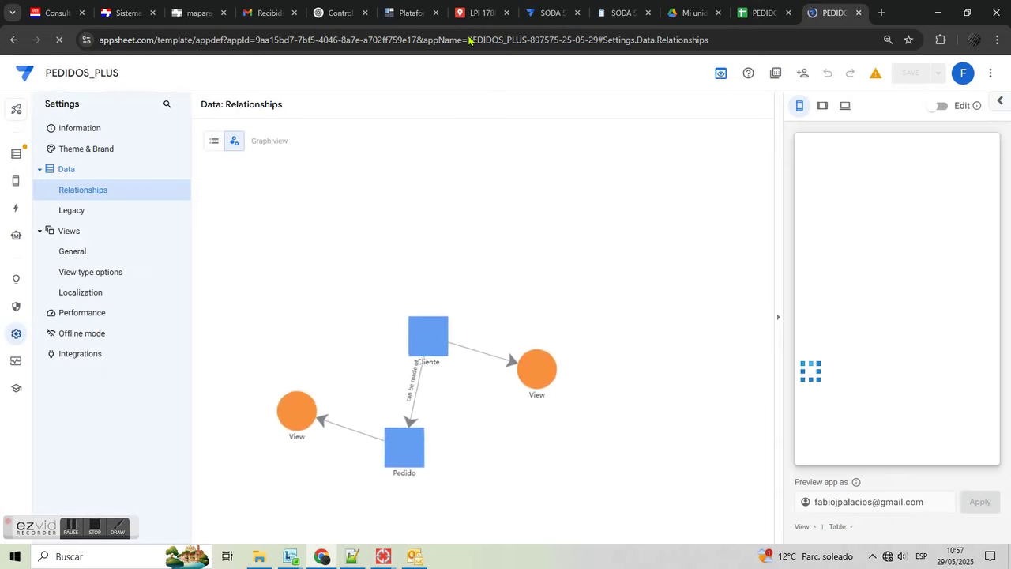
drag(424, 409, 503, 403)
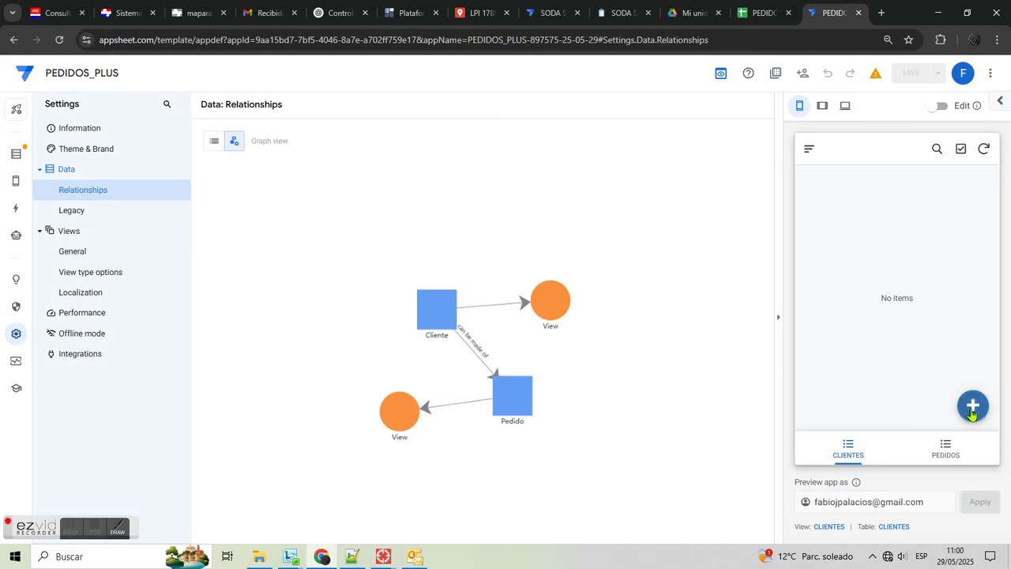
- Add a sample record to CLIENTES in the app preview, filling in the client's name and address, and save it
click(973, 408)
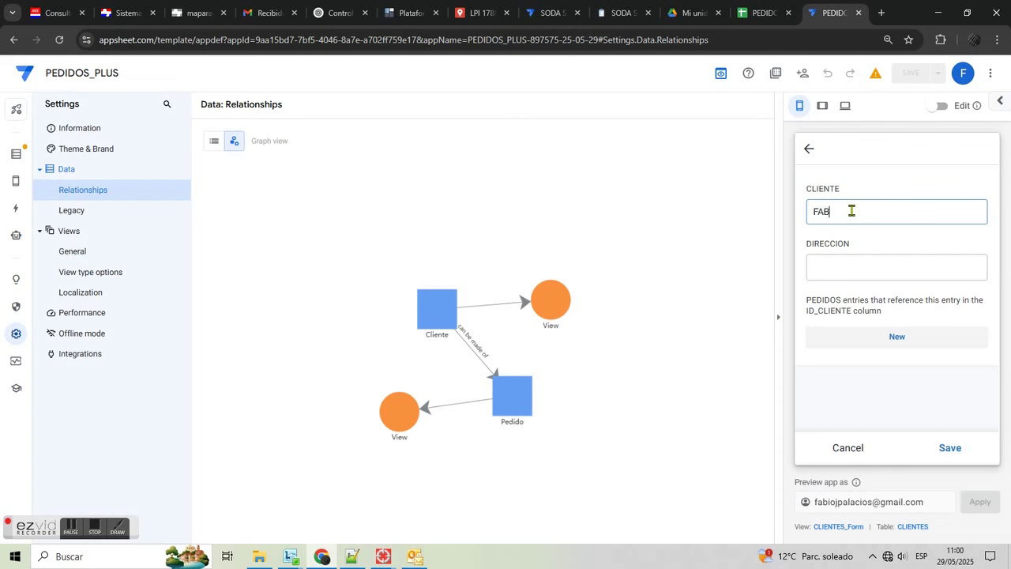
key(Tab)
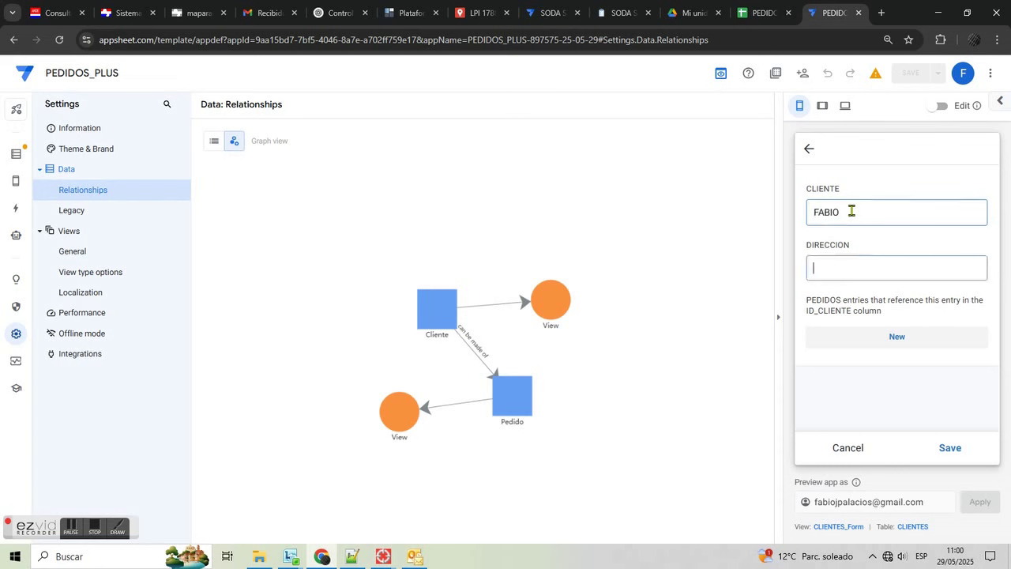
text(ESPAÑA 32334)
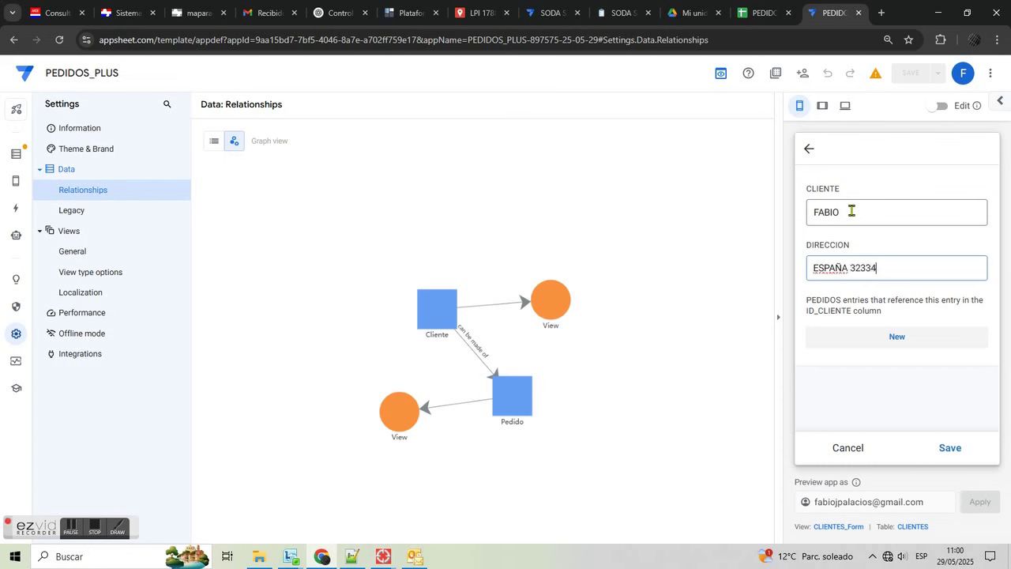
click(948, 451)
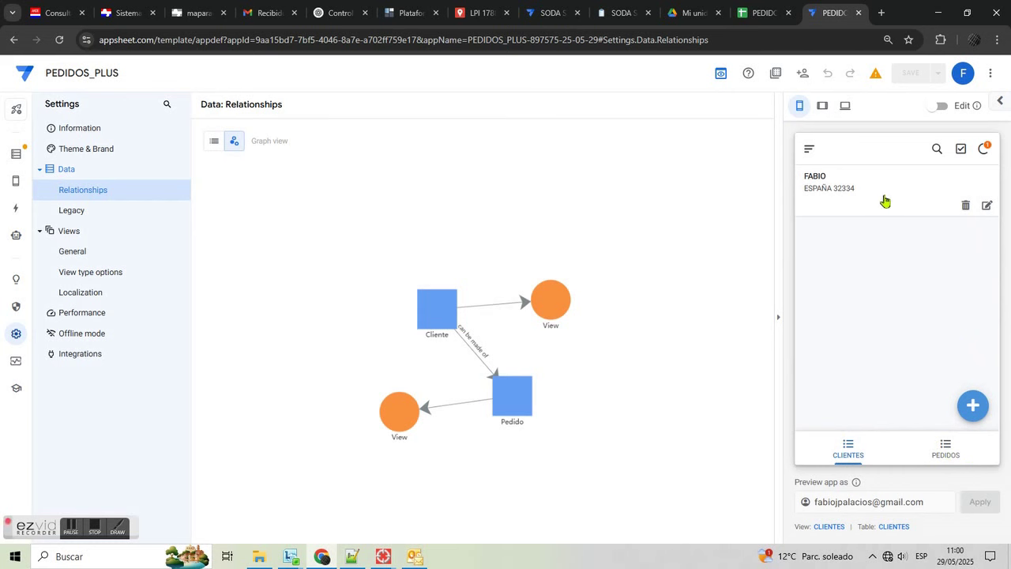
- Add a related order from the new client's detail view with SITUACION set to AGENDADO, and save it
click(932, 197)
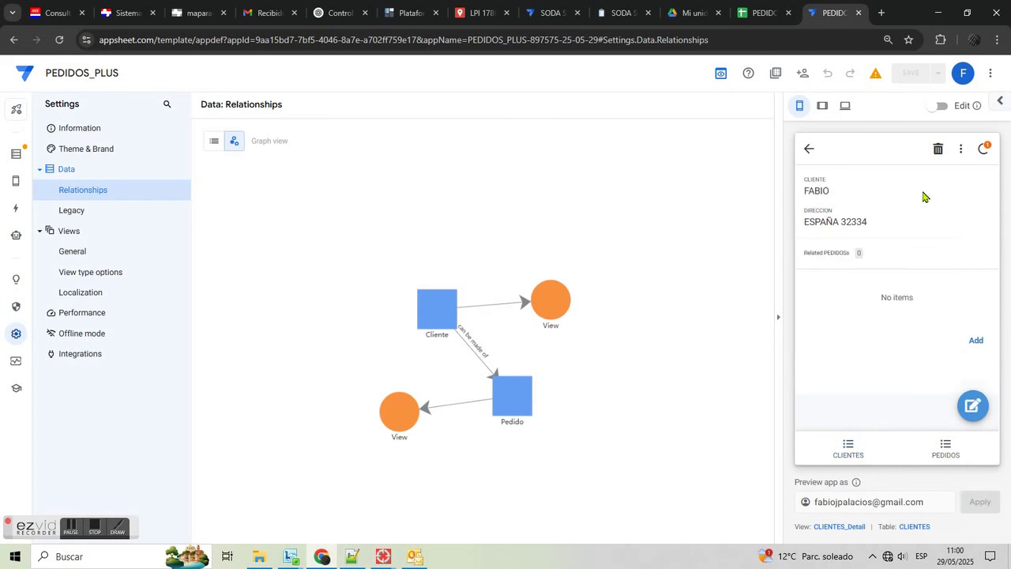
click(975, 342)
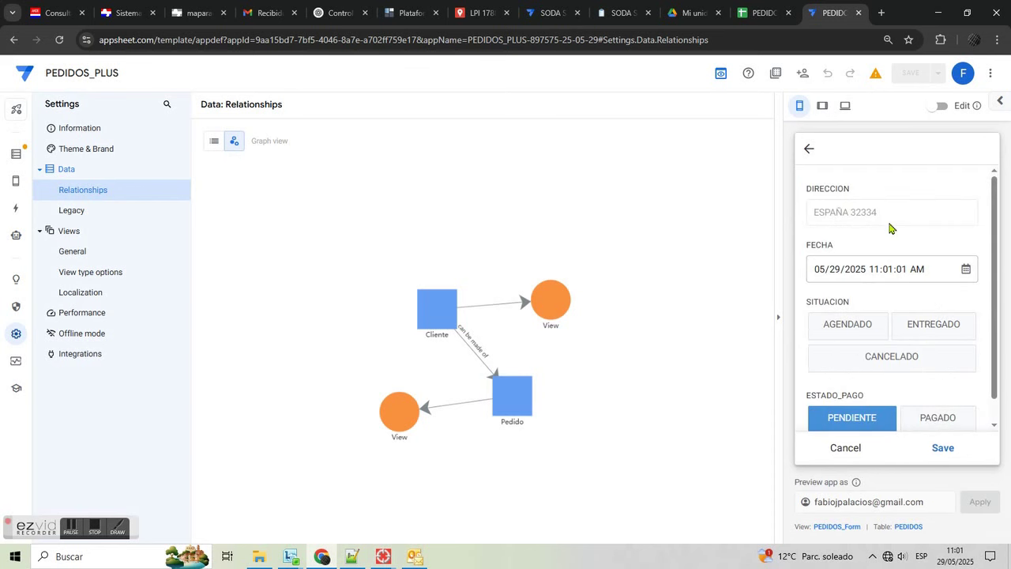
click(859, 326)
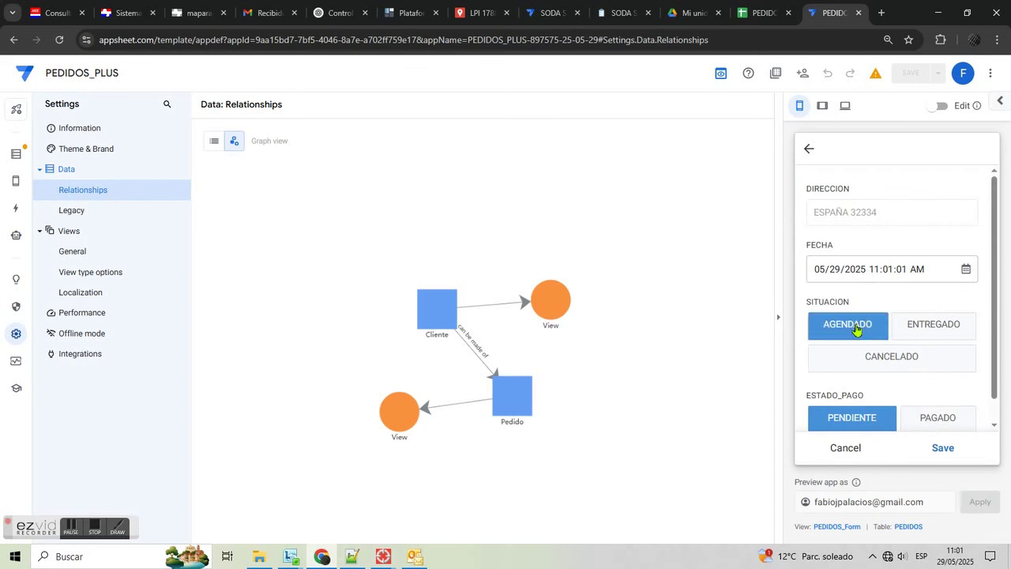
click(944, 447)
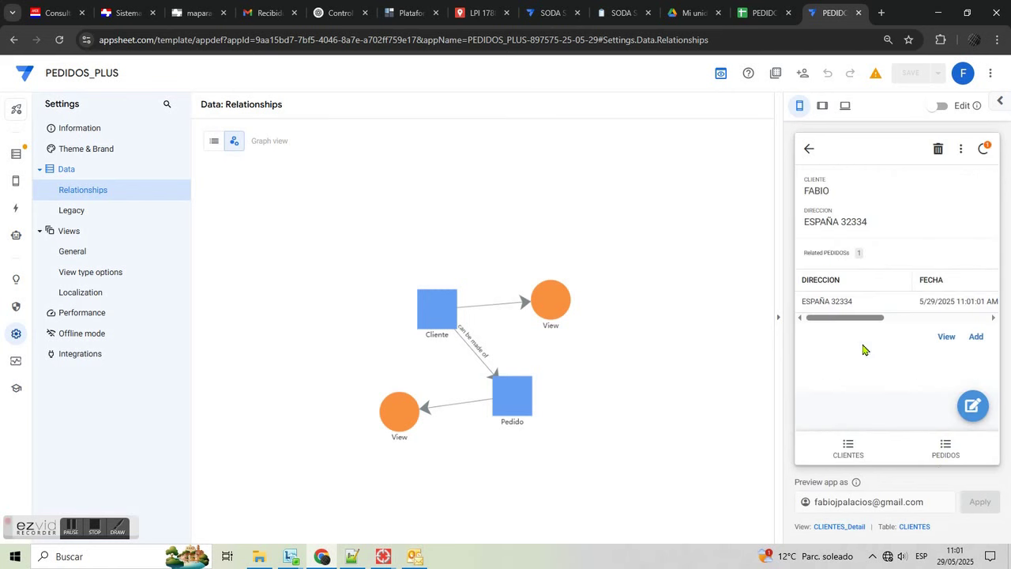
mouse_move(858, 319)
mouse_down()
mouse_move(954, 323)
mouse_move(845, 325)
mouse_up()
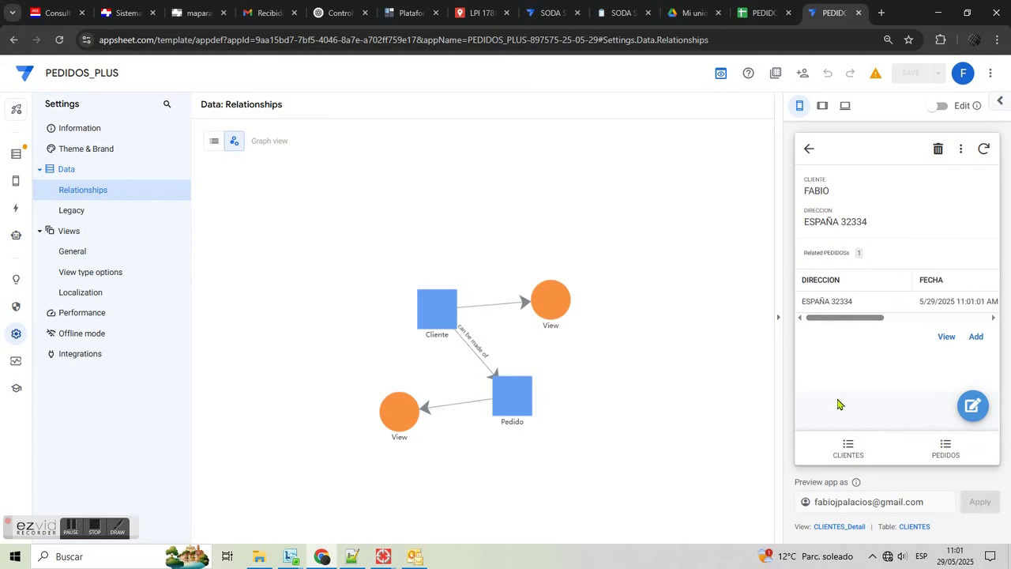
- Switch to the PEDIDOS_PLUS spreadsheet and check the new records in the CLIENTES and PEDIDOS sheets
click(757, 12)
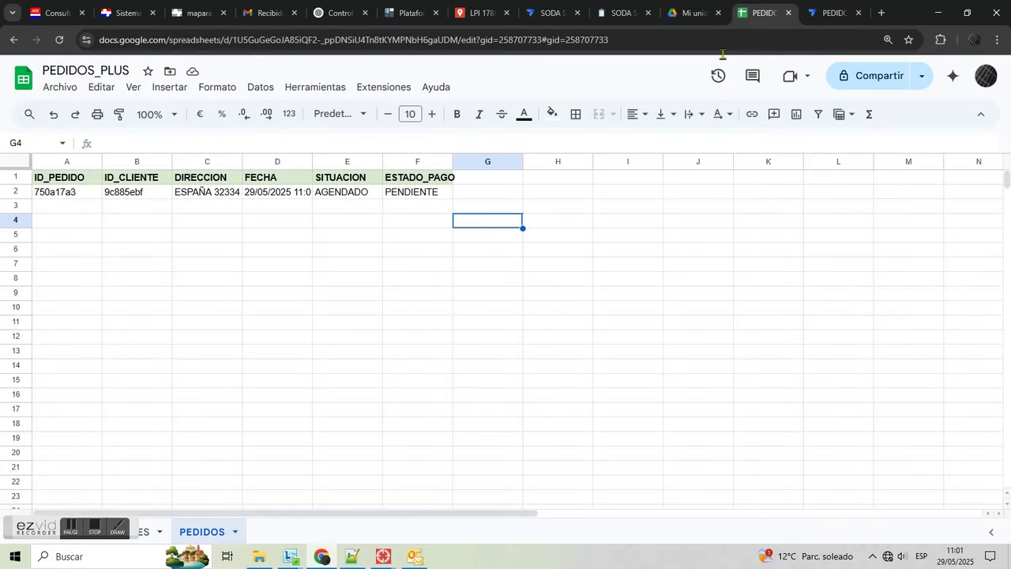
drag(40, 533, 599, 437)
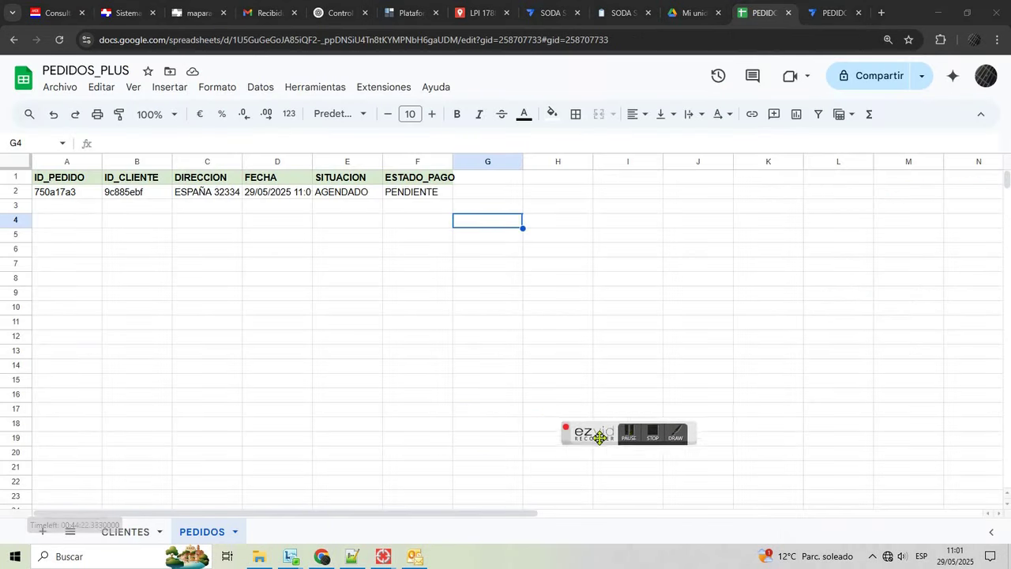
click(135, 534)
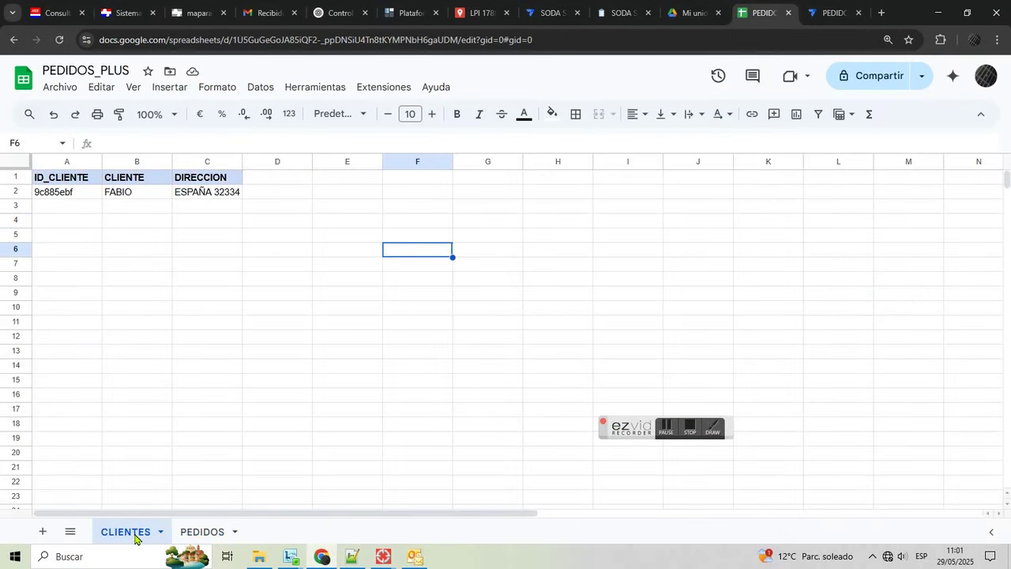
click(196, 535)
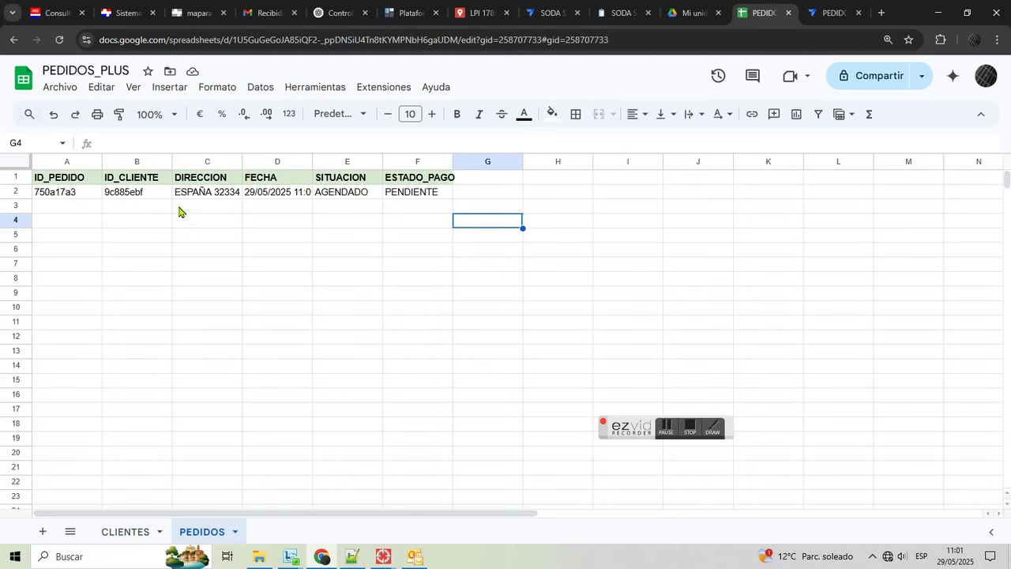
- Adjust the DIRECCION and FECHA column widths in the PEDIDOS sheet and check the order's SITUACION and ESTADO_PAGO cells
click(207, 193)
drag(242, 162, 243, 162)
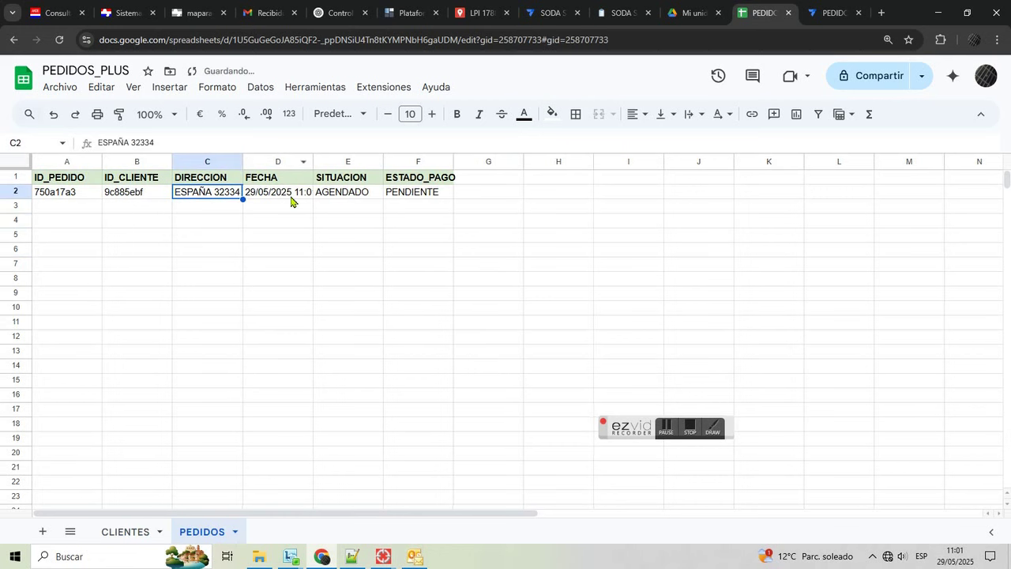
click(290, 201)
double_click(312, 162)
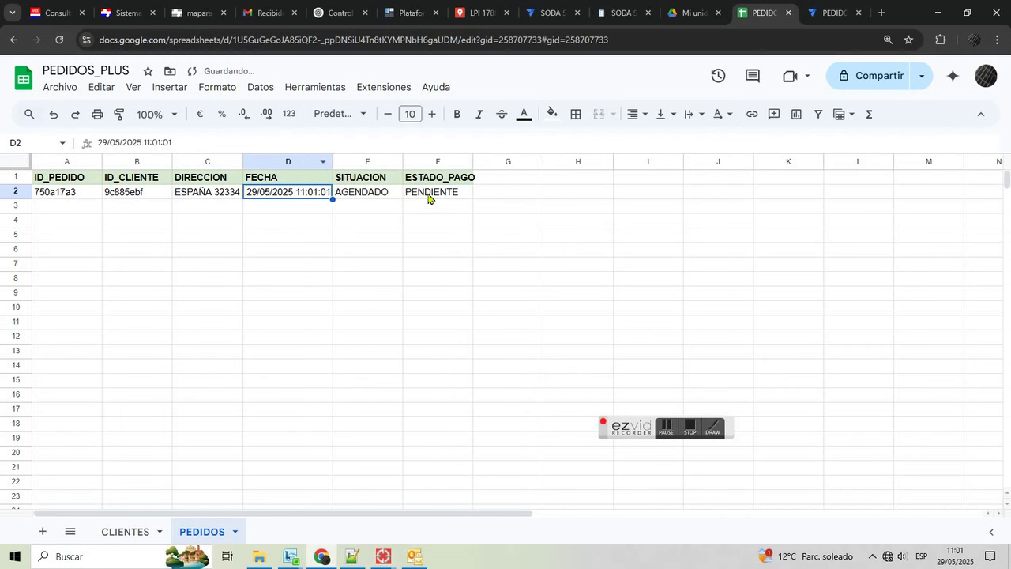
click(376, 196)
click(441, 196)
click(387, 196)
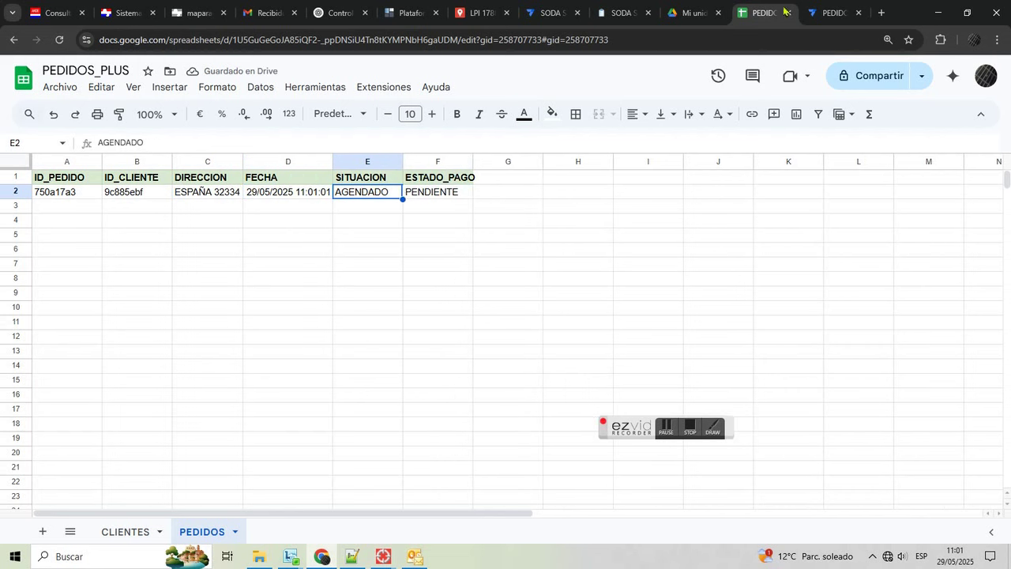
- Return to the AppSheet editor, check the new order's details in the PEDIDOS view and go back to CLIENTES
click(830, 13)
click(962, 450)
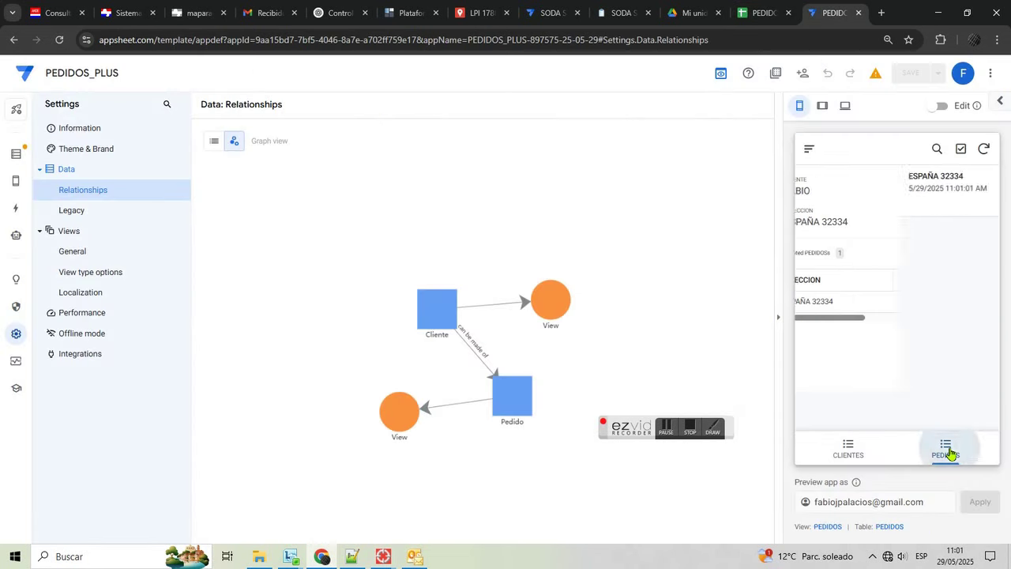
click(891, 186)
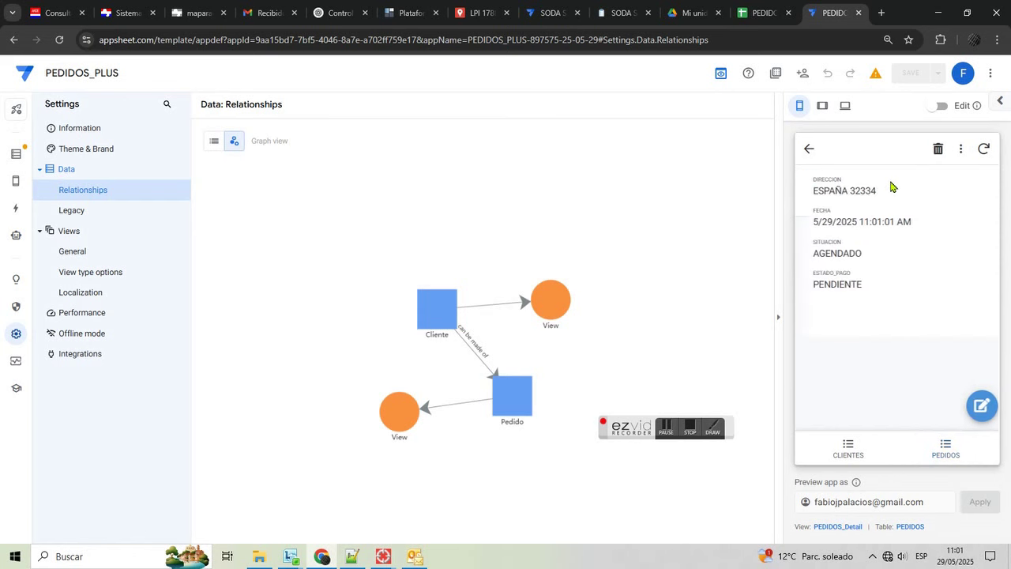
click(808, 149)
click(841, 445)
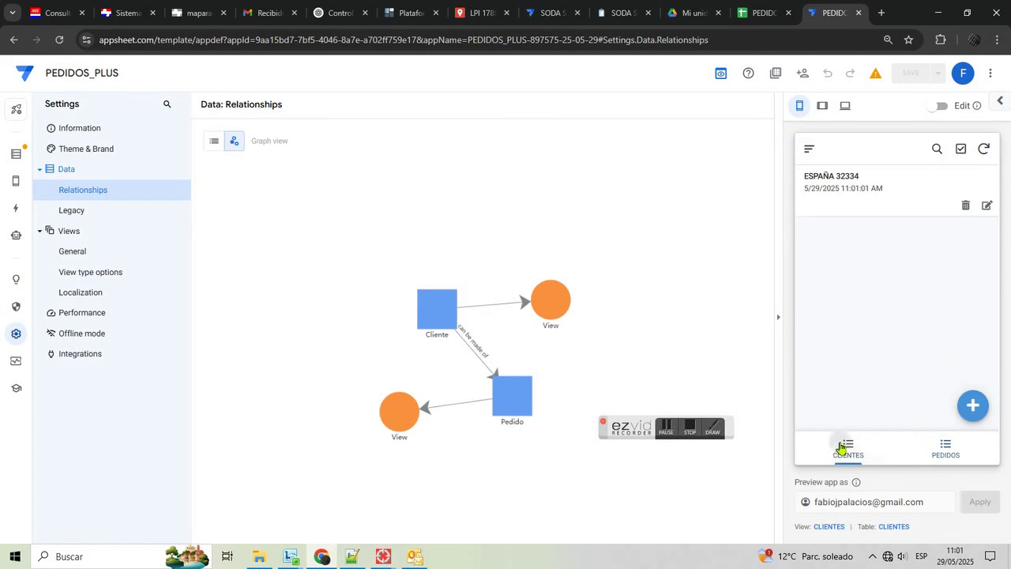
click(690, 426)
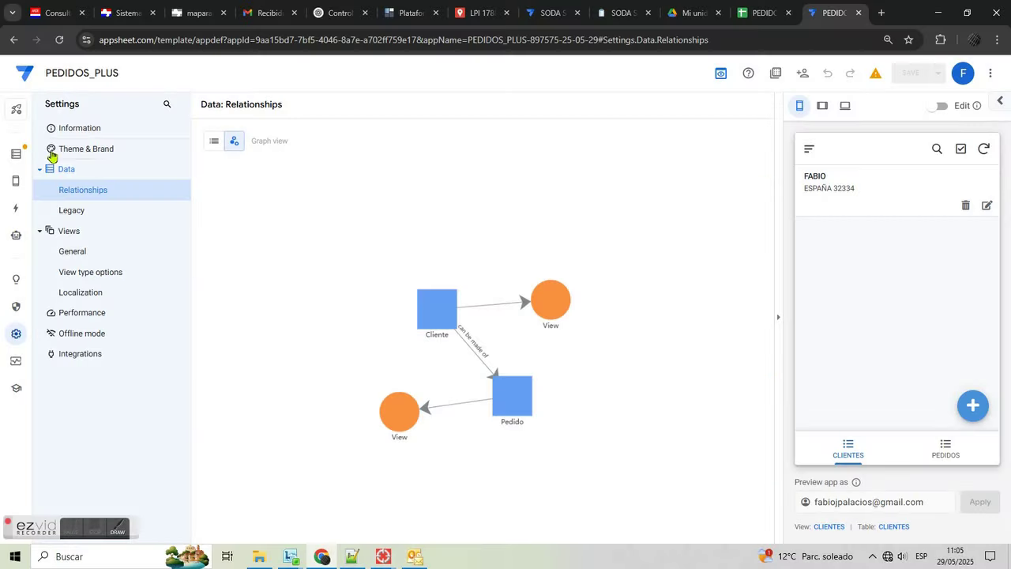
- Open the Valid If expression of the SITUACION column in the PEDIDOS table for editing
mouse_move(14, 182)
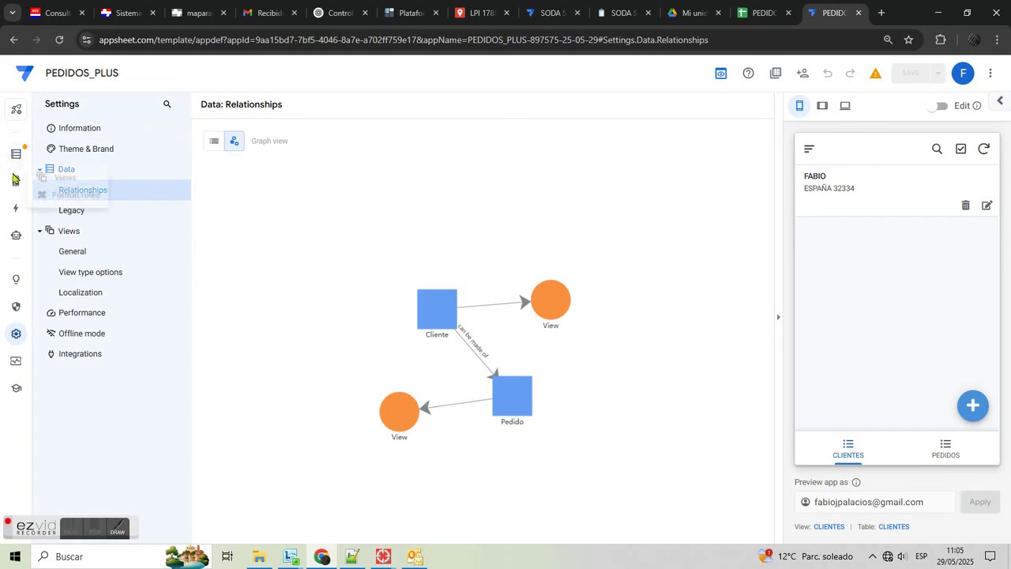
click(17, 155)
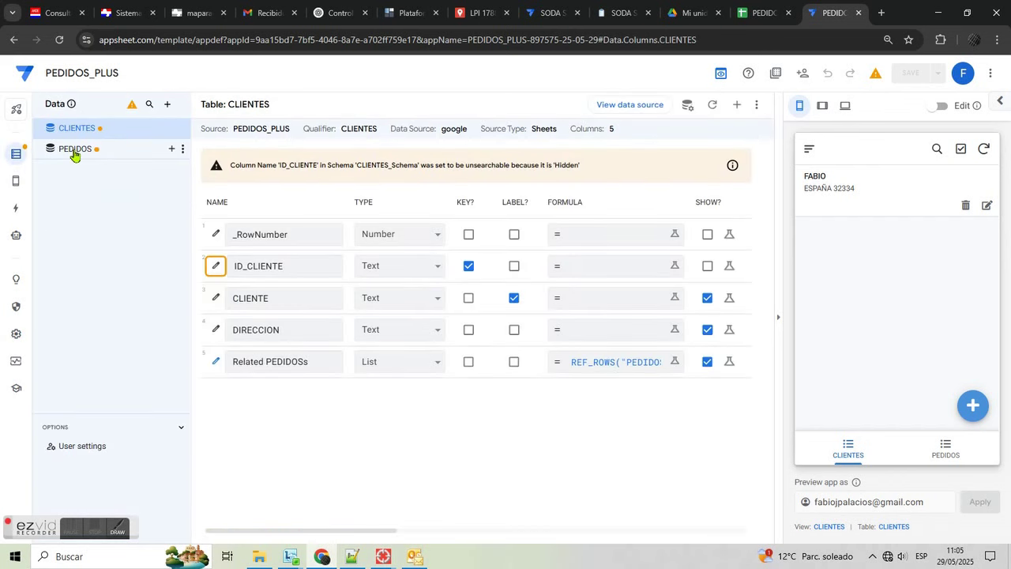
click(75, 152)
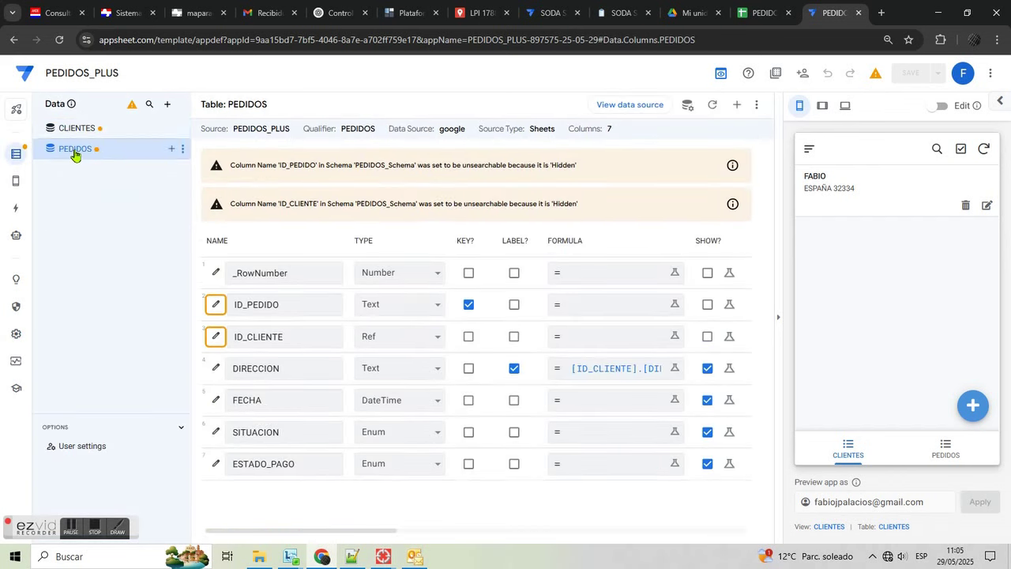
click(213, 432)
drag(721, 237, 726, 371)
click(316, 360)
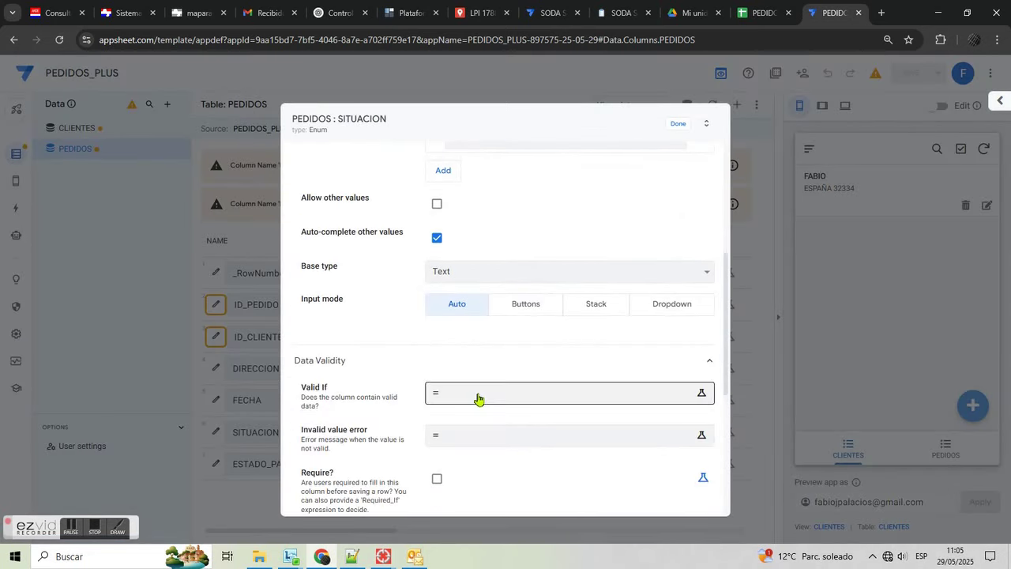
click(448, 395)
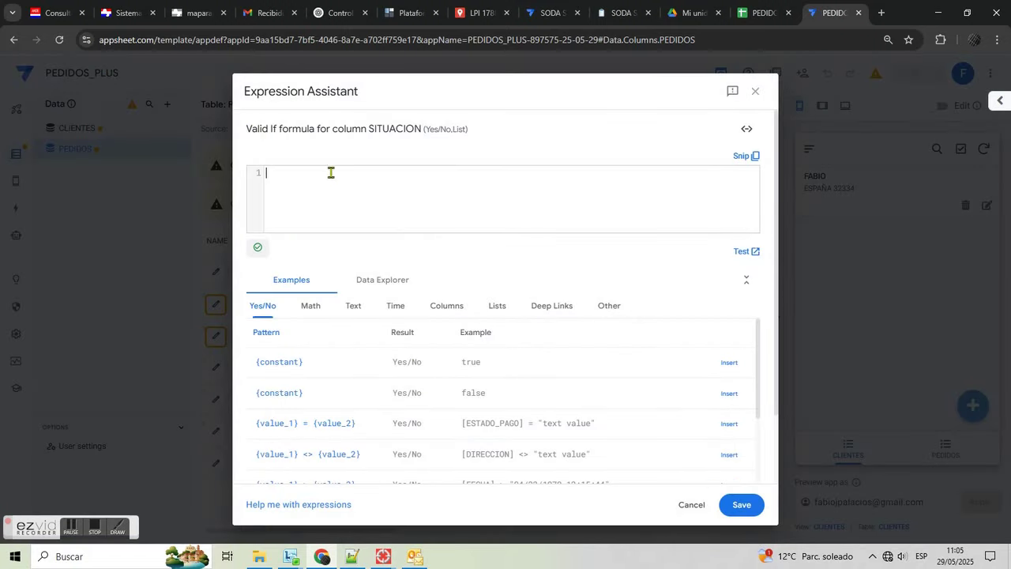
- Switch to Notepad++, review the "validacion estilo 1" expression in EXPRESIONES.cbl and copy its whole IF block
click(353, 556)
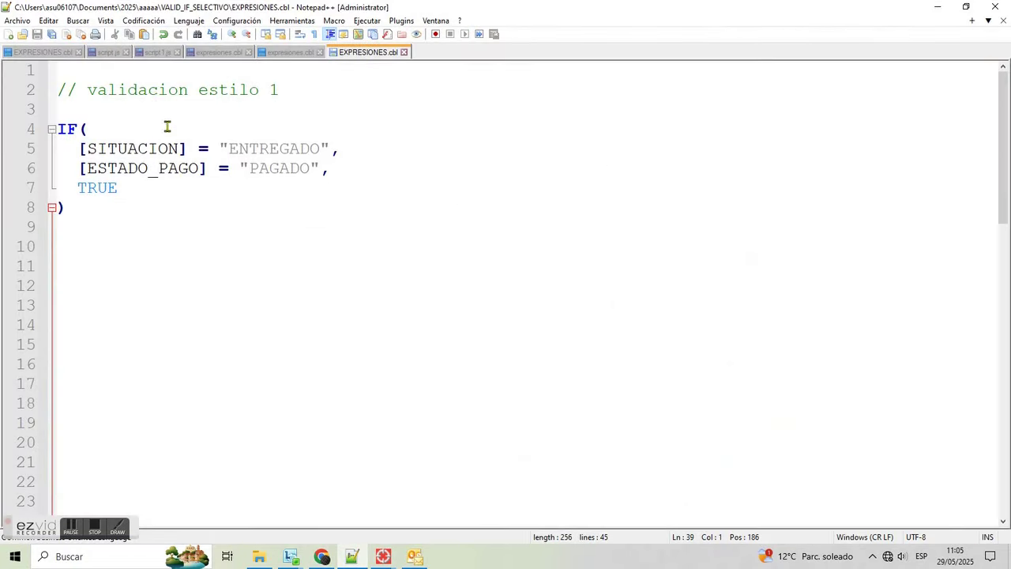
drag(88, 90, 287, 91)
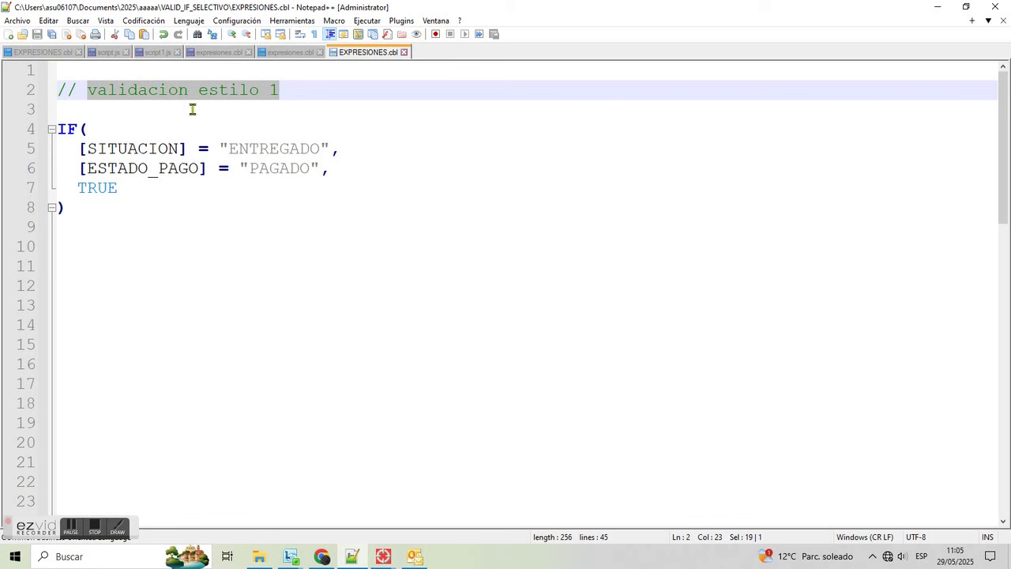
click(82, 129)
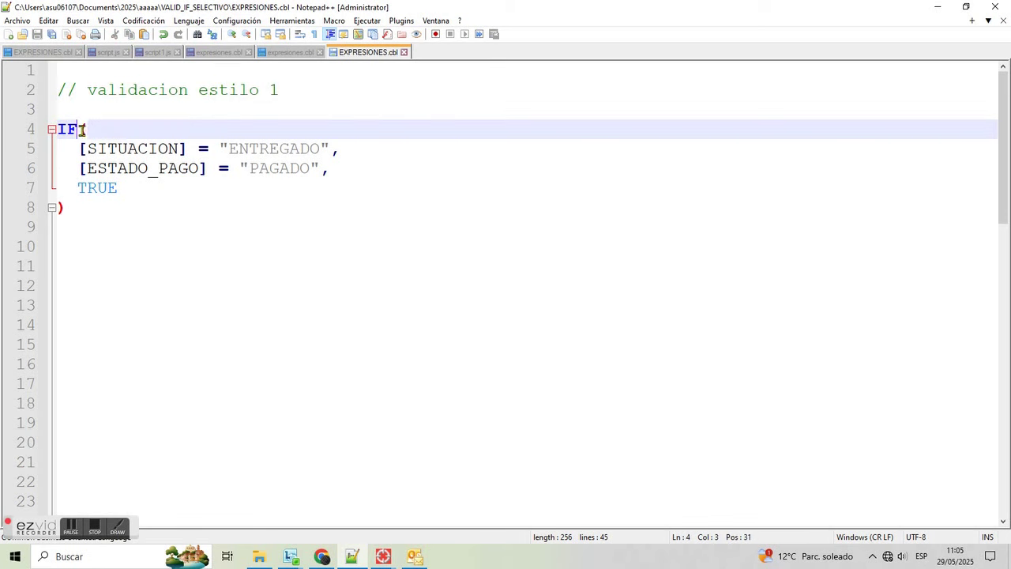
click(330, 148)
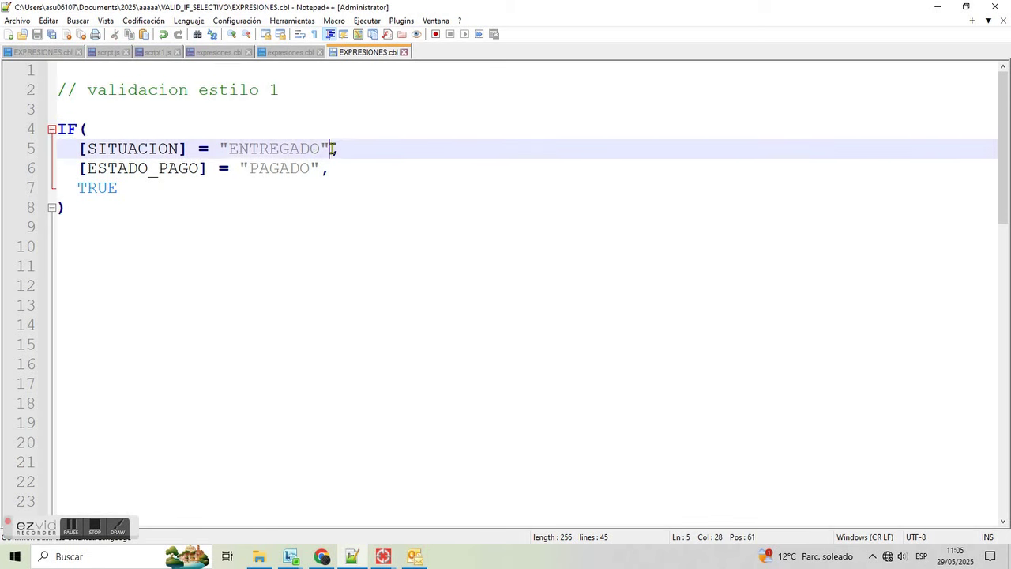
click(76, 169)
click(321, 168)
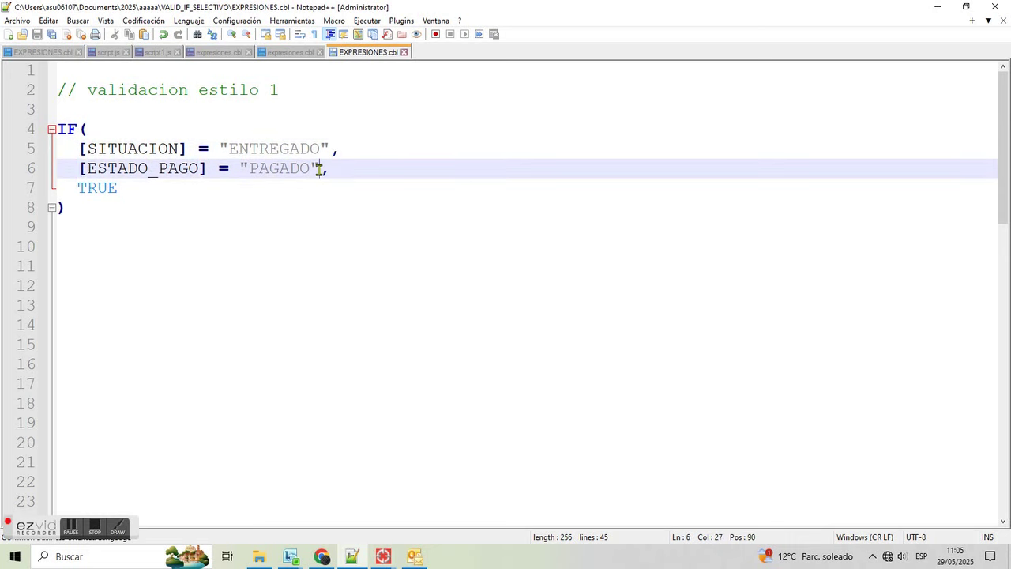
click(87, 210)
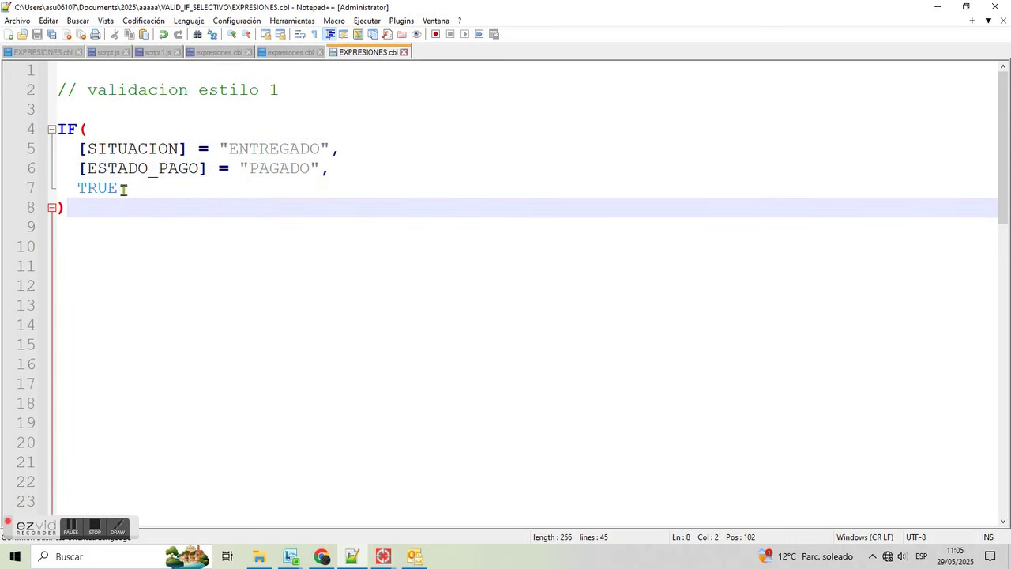
click(120, 190)
drag(67, 208, 32, 131)
key(ctrl+c)
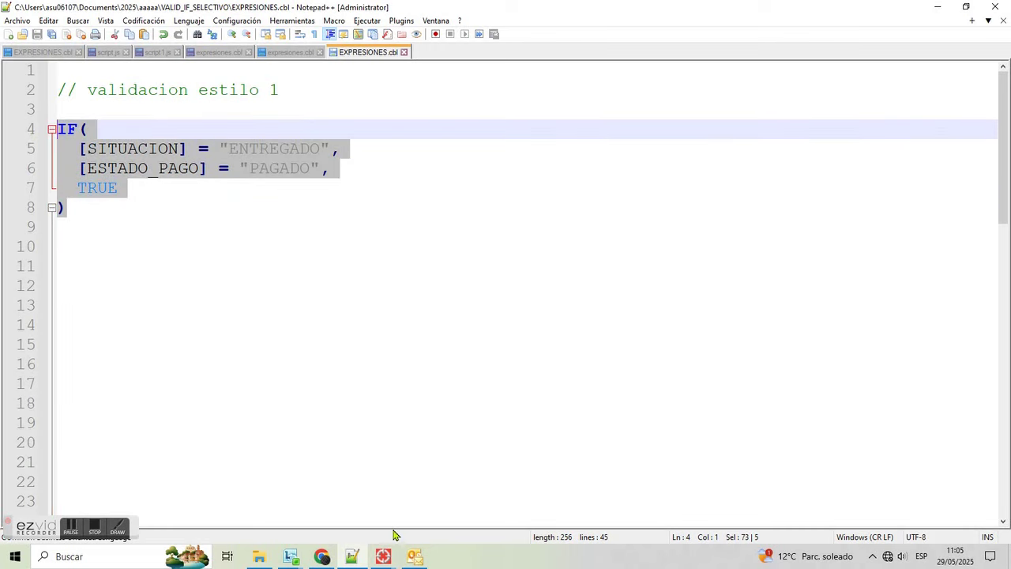
- Back in AppSheet, set SITUACION's Valid If to IF([SITUACION] = "ENTREGADO", [ESTADO_PAGO] = "PAGADO", TRUE) and save the expression
click(322, 556)
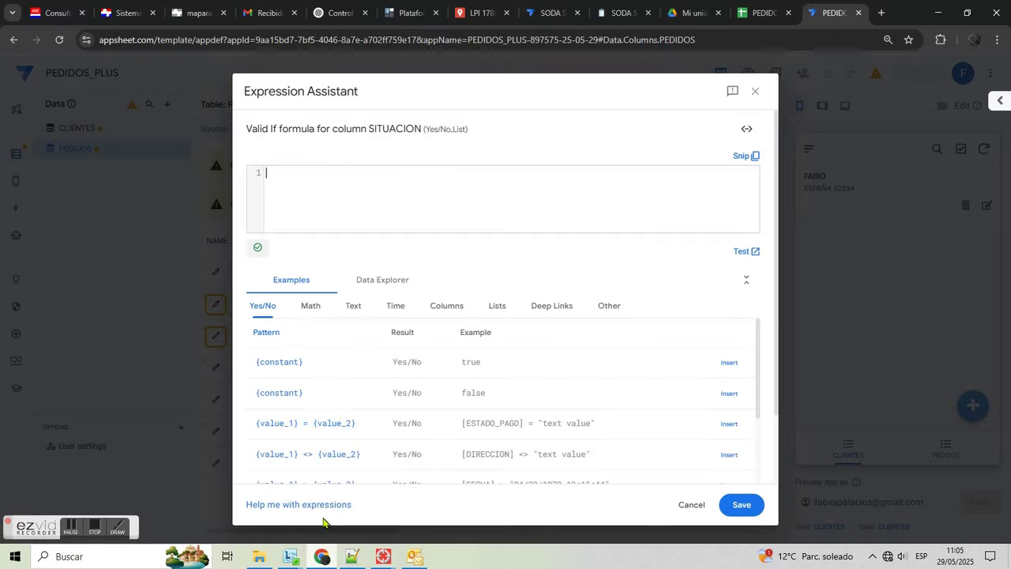
key(ctrl+v)
click(454, 213)
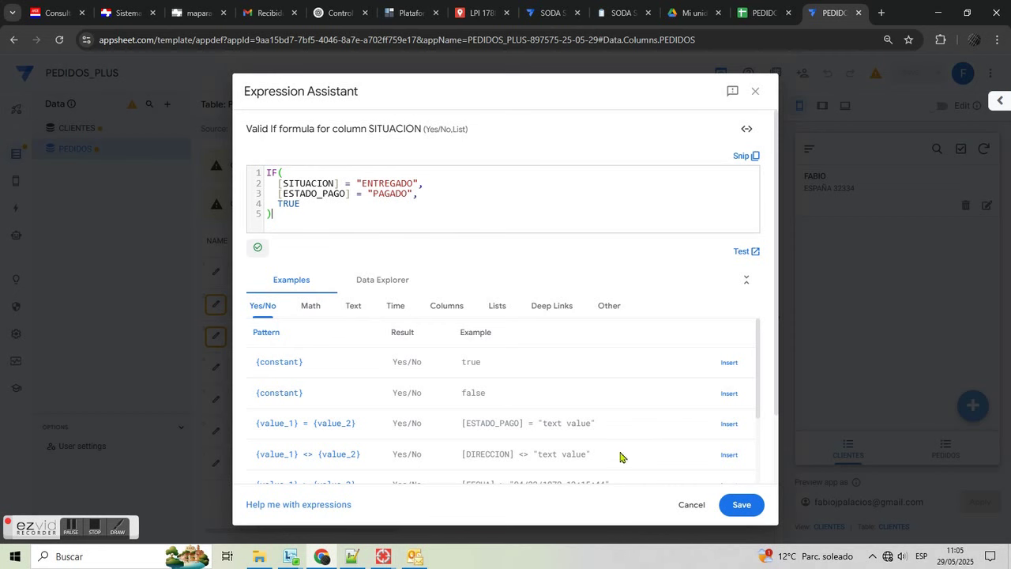
click(741, 505)
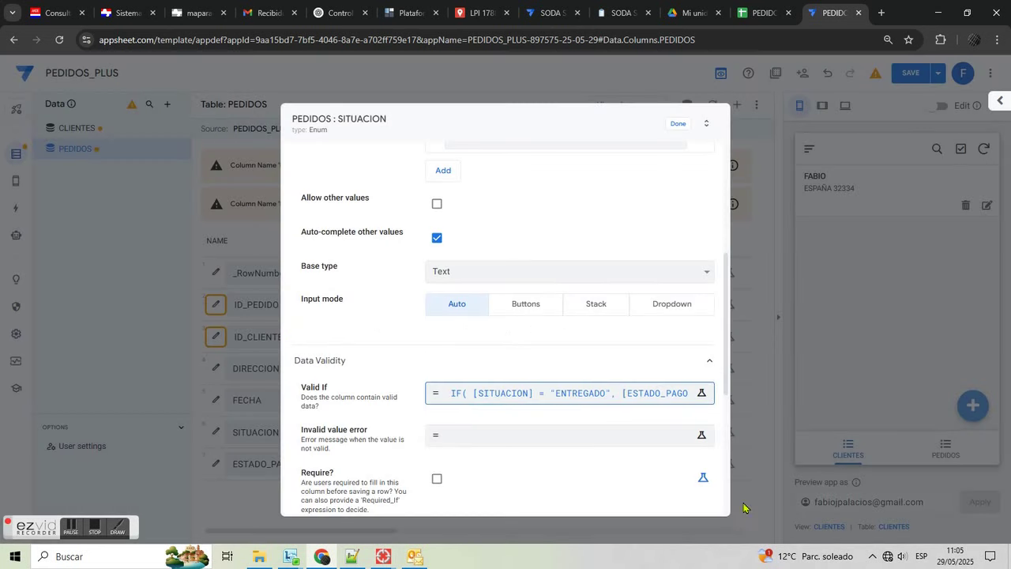
- Set SITUACION's invalid value error to "Solo se puede marcar como ENTREGADO si el estado de pago es PAGADO." and save the app
scroll(726, 326, down, 2)
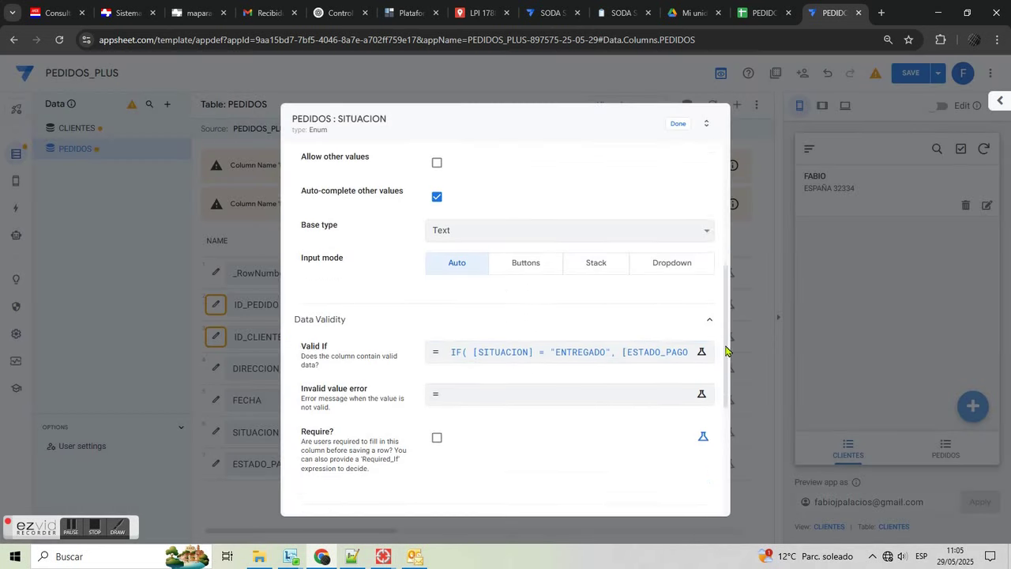
click(498, 336)
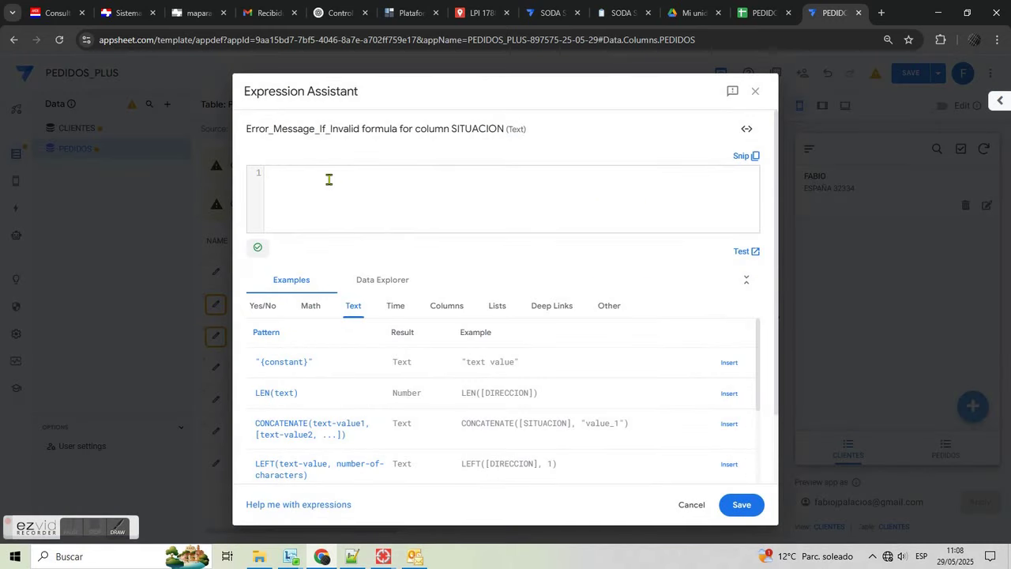
text("Solo se puede marcar como ENTREGADO si el estado de pago es PAGADO.")
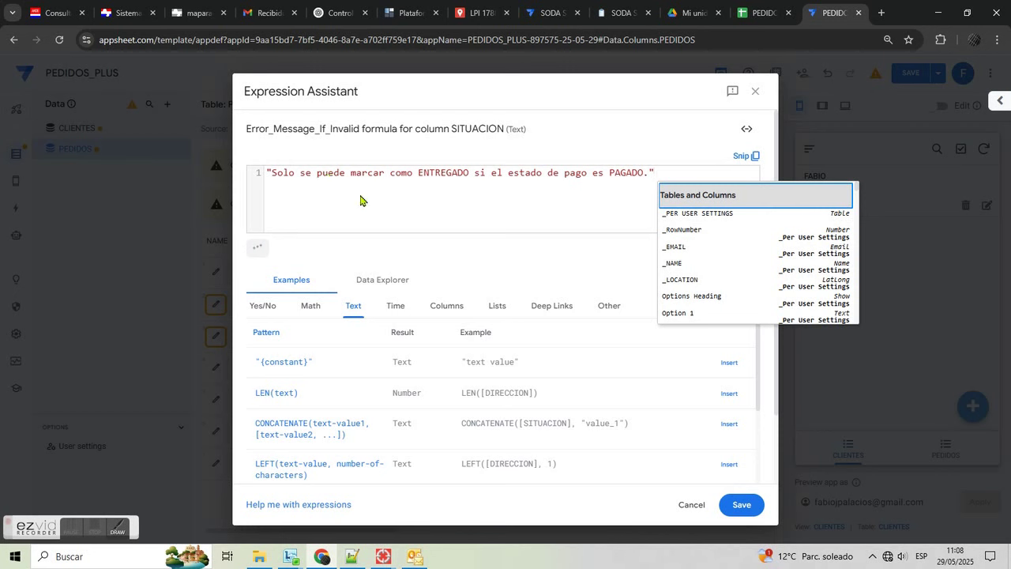
click(735, 503)
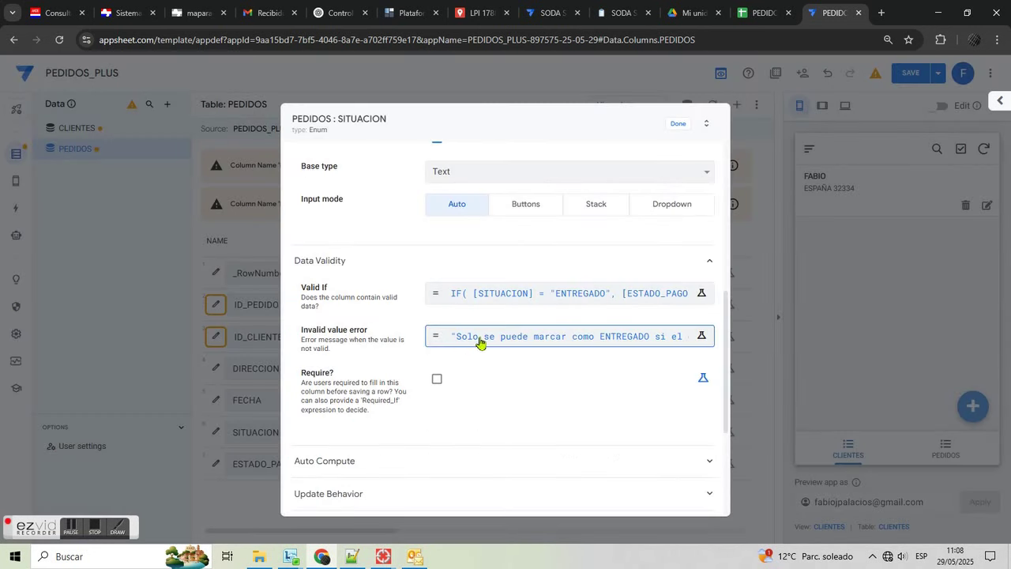
click(680, 125)
click(910, 73)
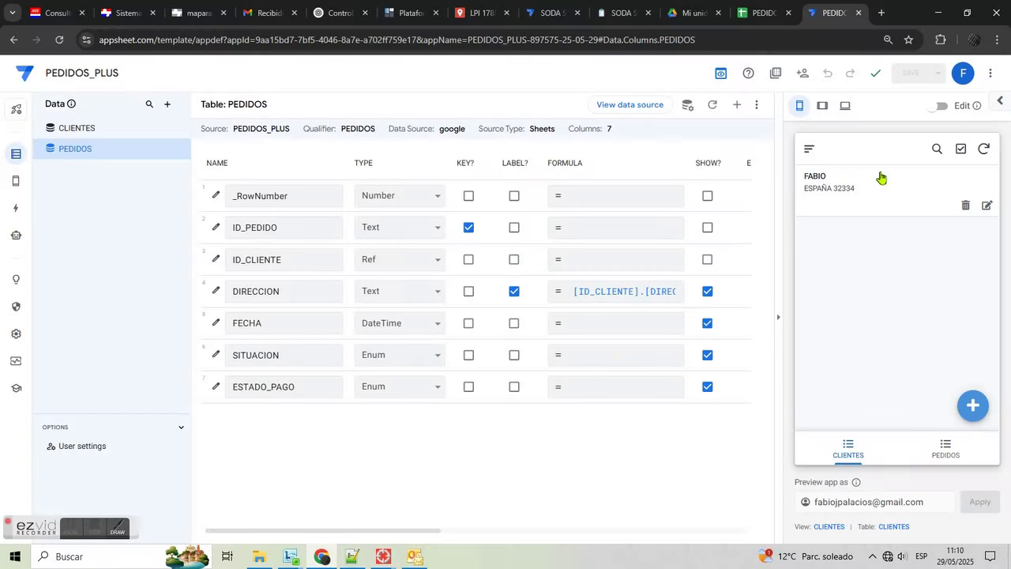
- Edit the sample client's existing order in the preview, test the SITUACION options, and save it as ENTREGADO with ESTADO_PAGO set to PAGADO
click(885, 200)
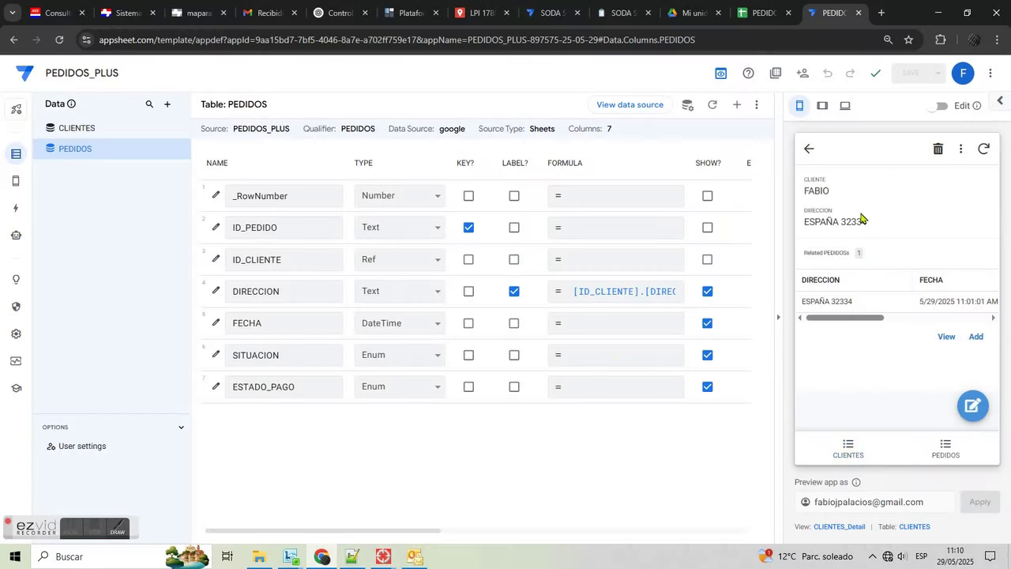
click(869, 303)
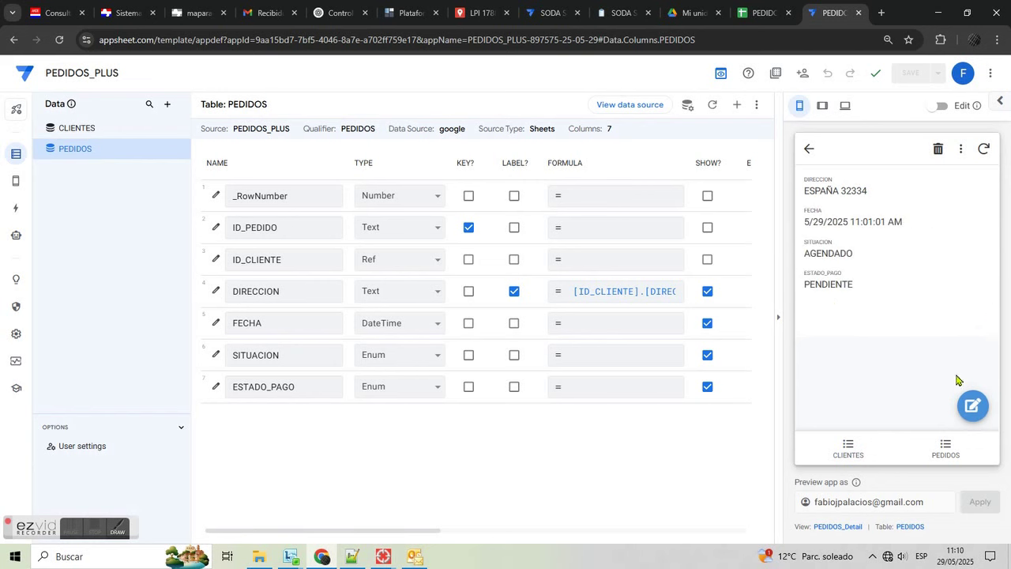
click(973, 405)
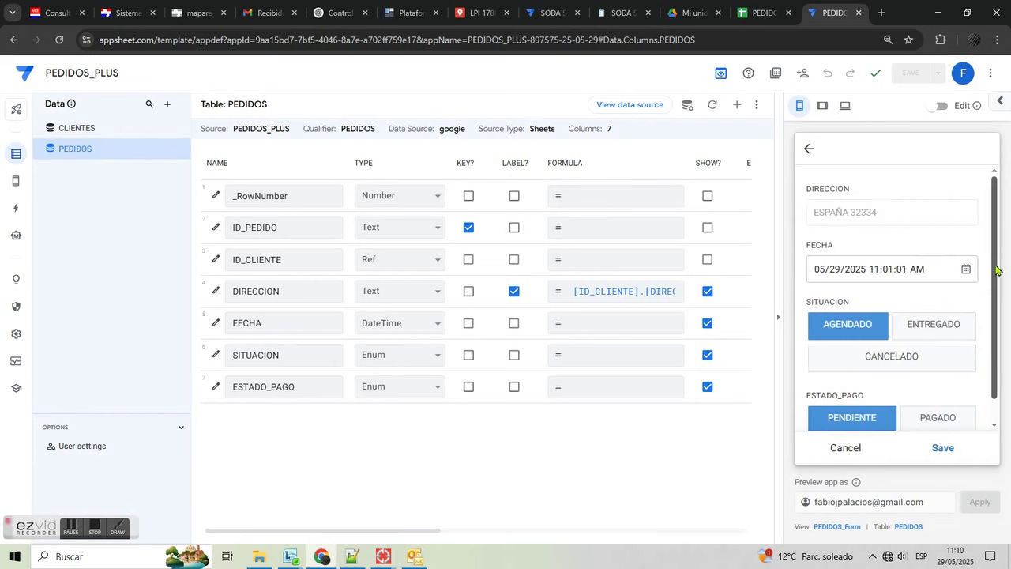
drag(997, 270, 1000, 307)
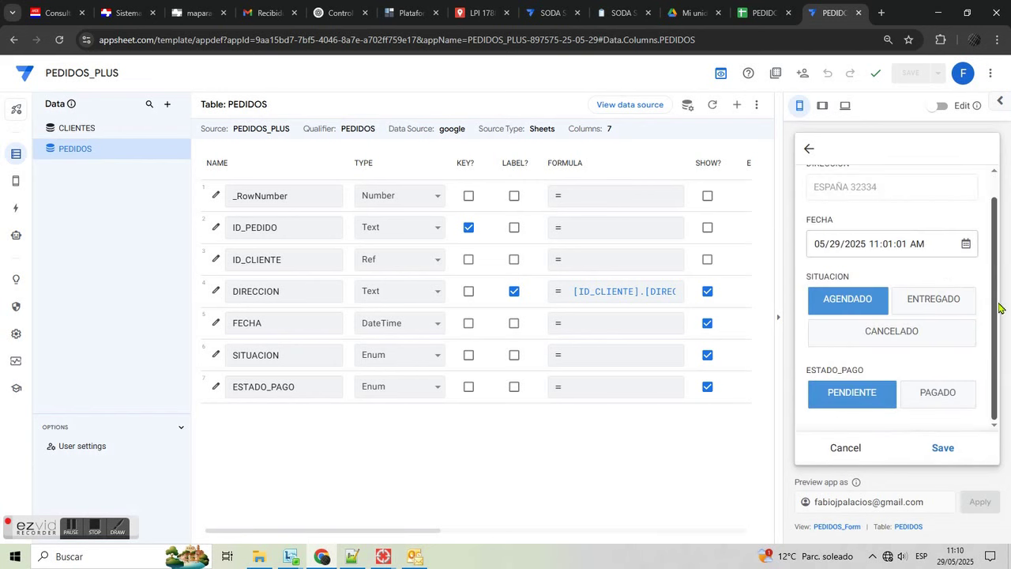
click(946, 304)
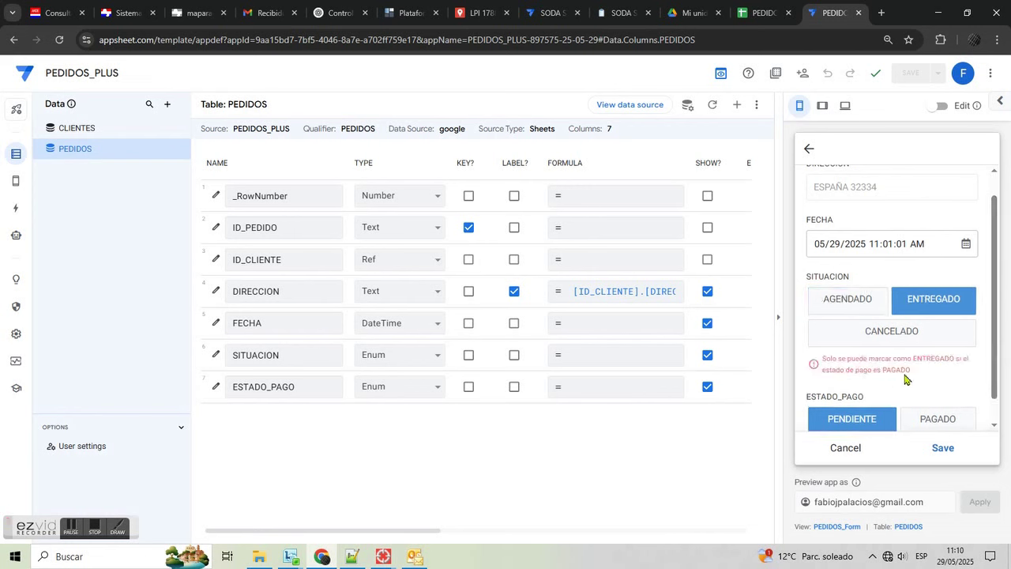
click(917, 337)
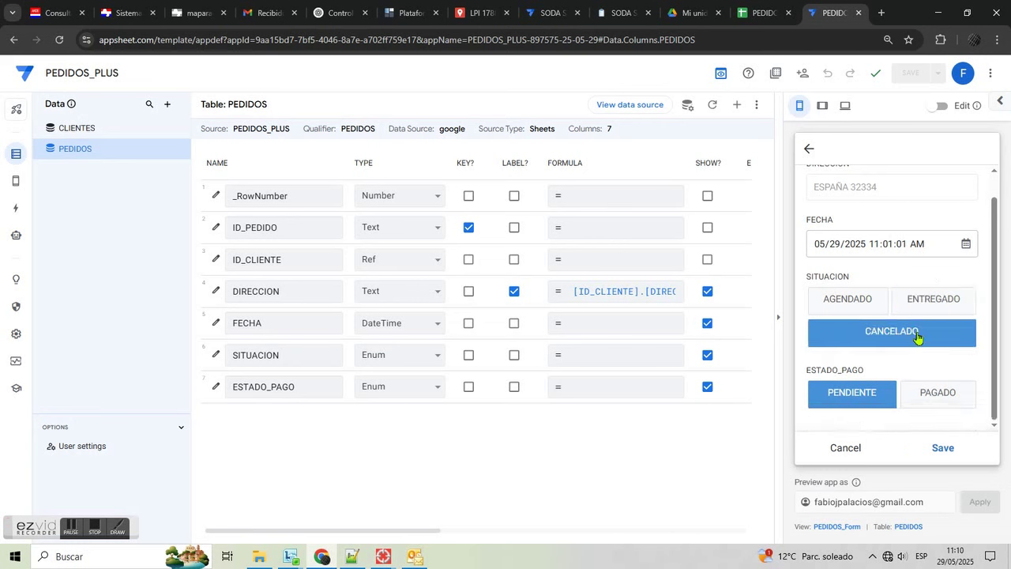
click(930, 310)
click(950, 423)
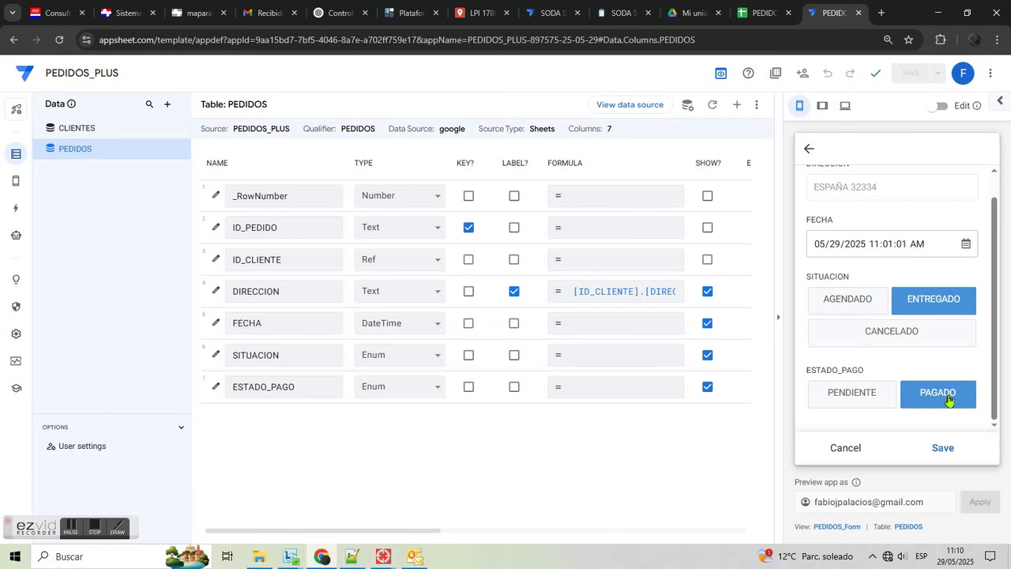
click(943, 450)
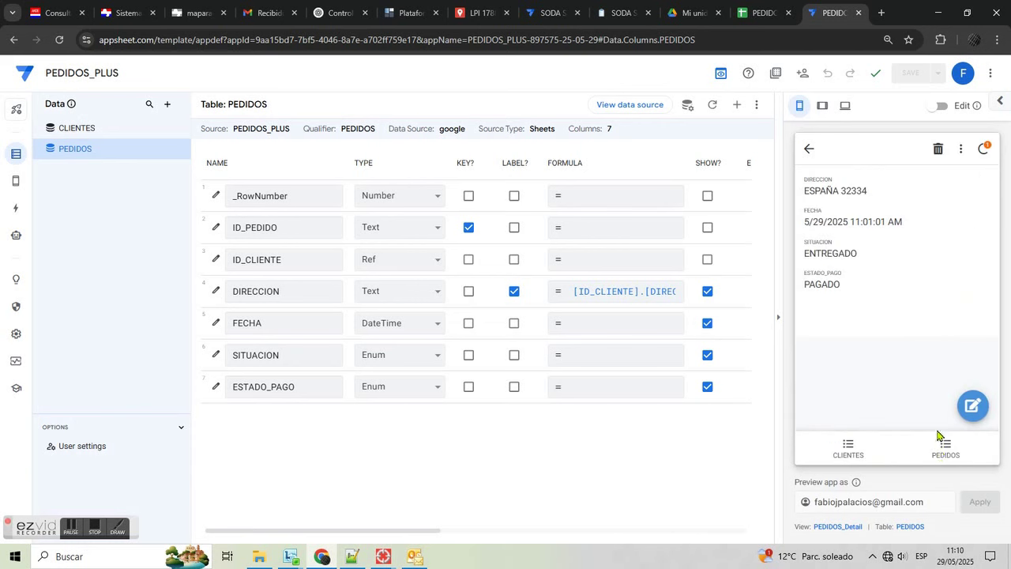
- Check the edited order's details in the PEDIDOS view and the client's related orders, ending on the CLIENTES list
click(946, 447)
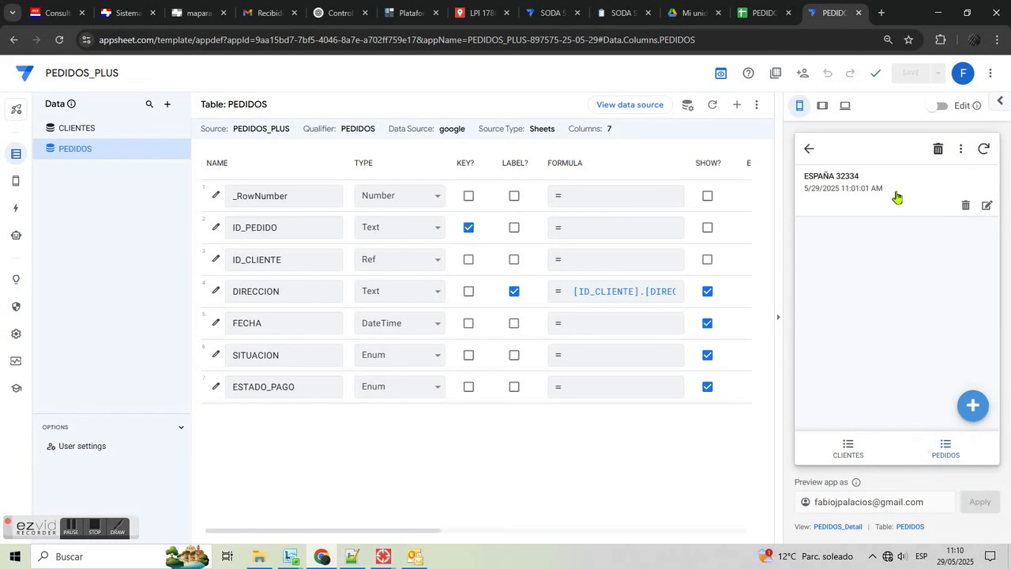
click(898, 197)
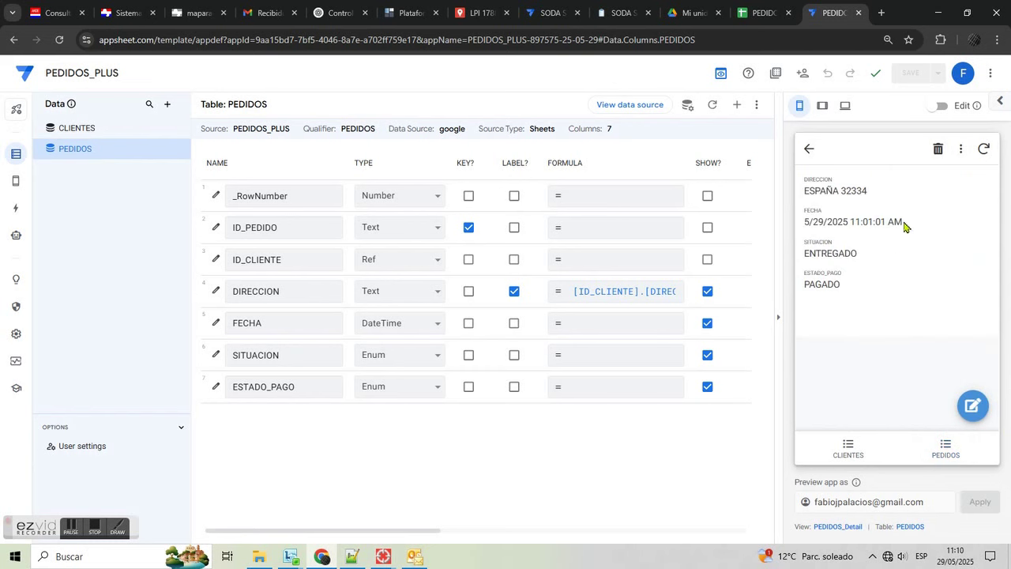
click(848, 447)
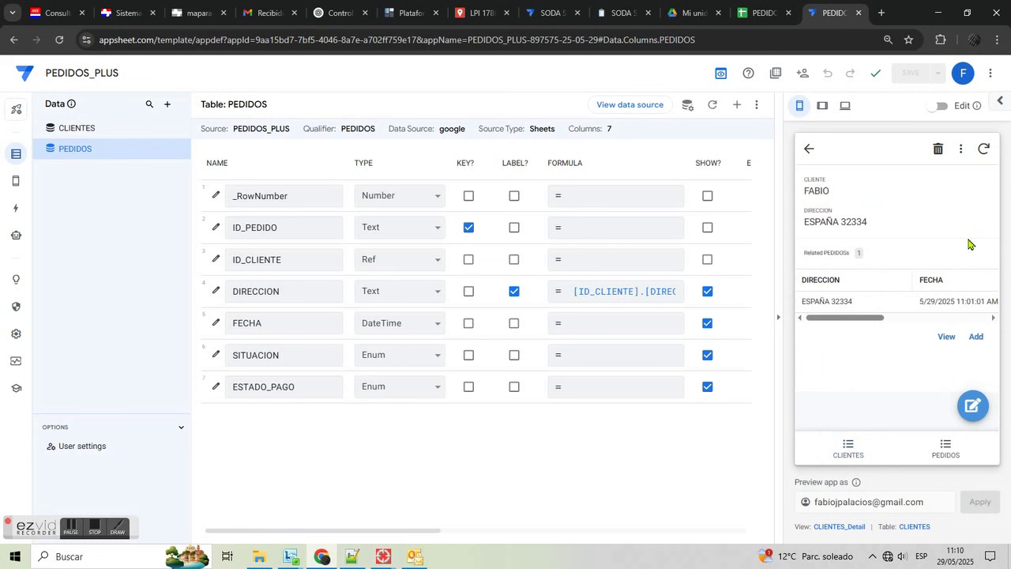
drag(860, 319, 830, 319)
click(844, 450)
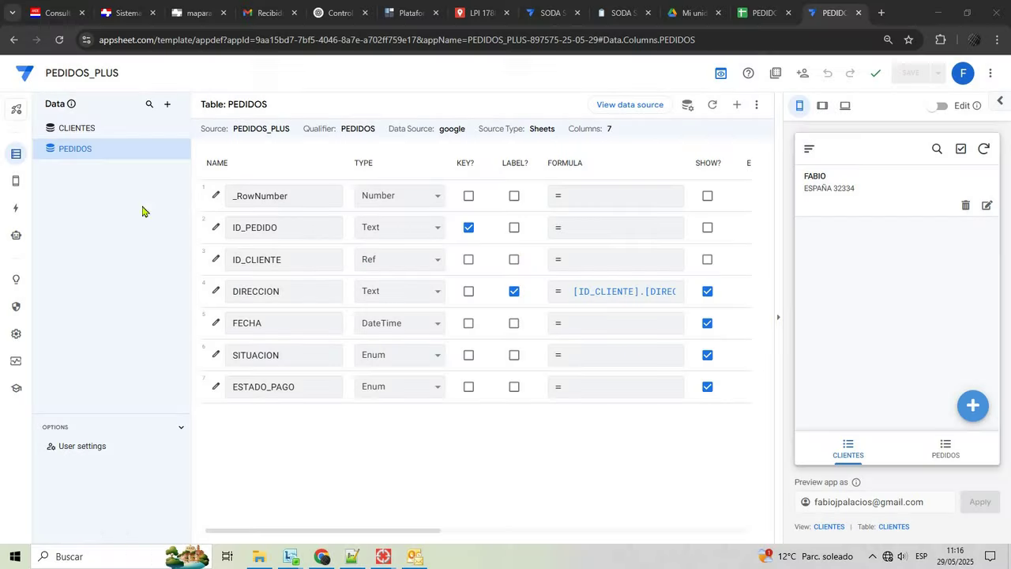
- Open the Valid If expression of the SITUACION column in the PEDIDOS table and clear the existing IF formula
click(215, 354)
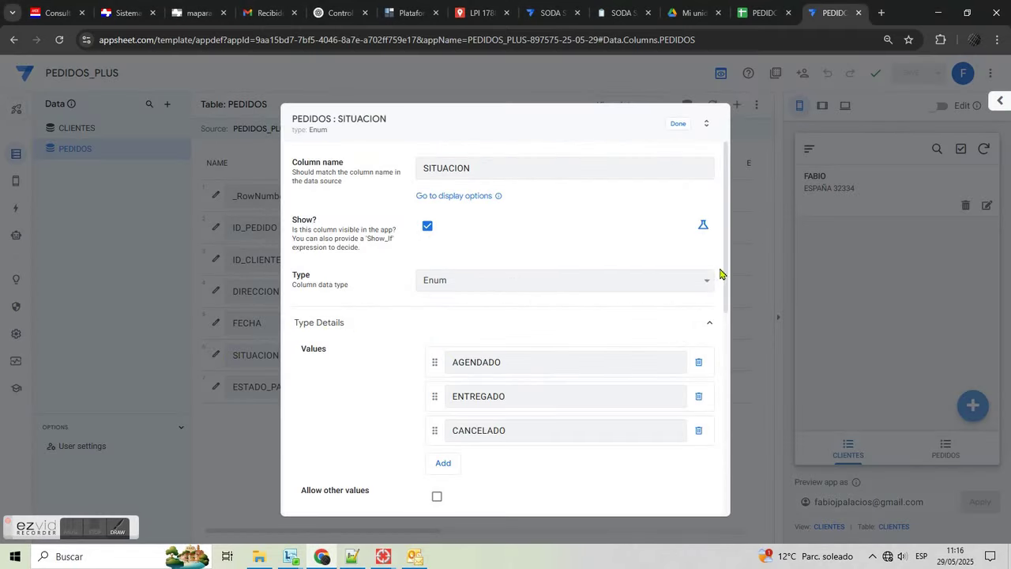
drag(728, 290, 725, 445)
click(328, 341)
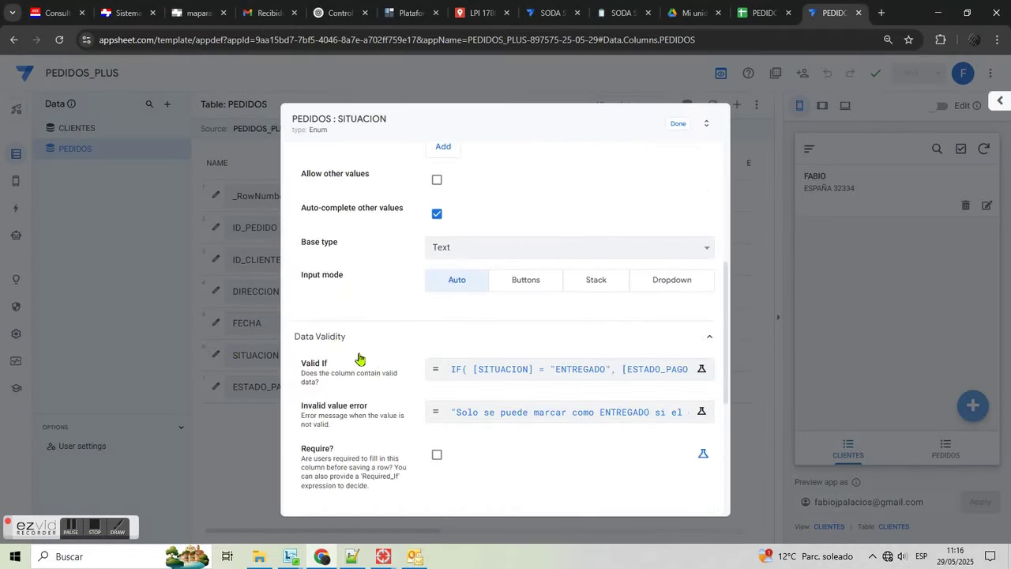
click(512, 371)
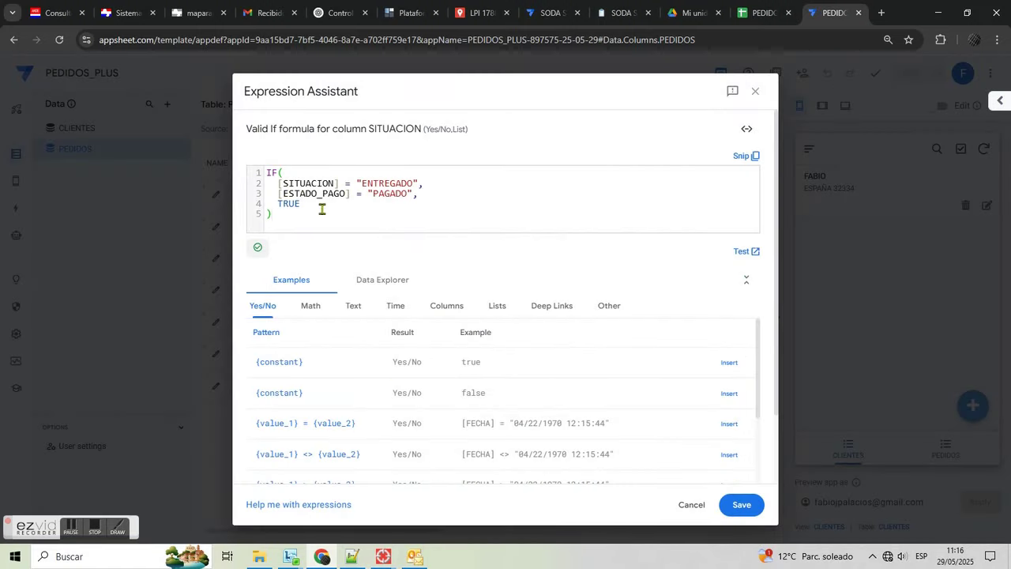
drag(288, 215, 222, 165)
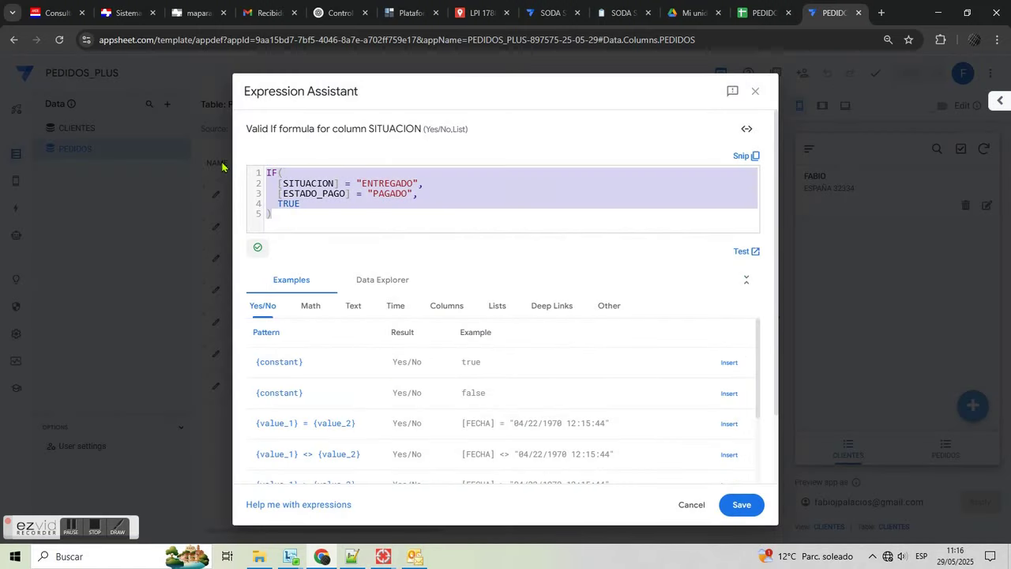
key(BackSpace)
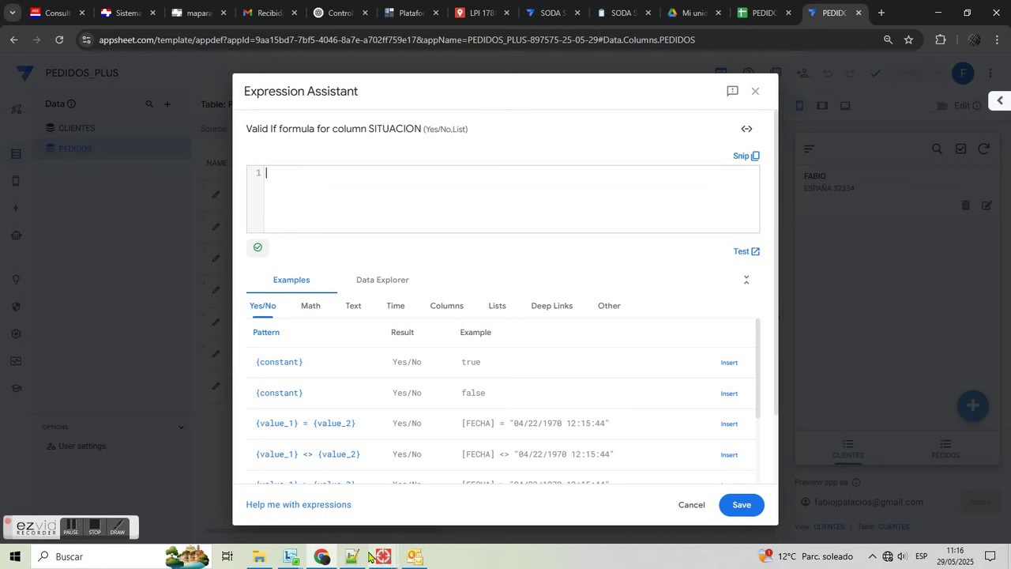
- Switch to Notepad++, review the "validacion estilo 2" expression in EXPRESIONES.cbl and copy its whole OR block
click(355, 558)
drag(1002, 166, 996, 374)
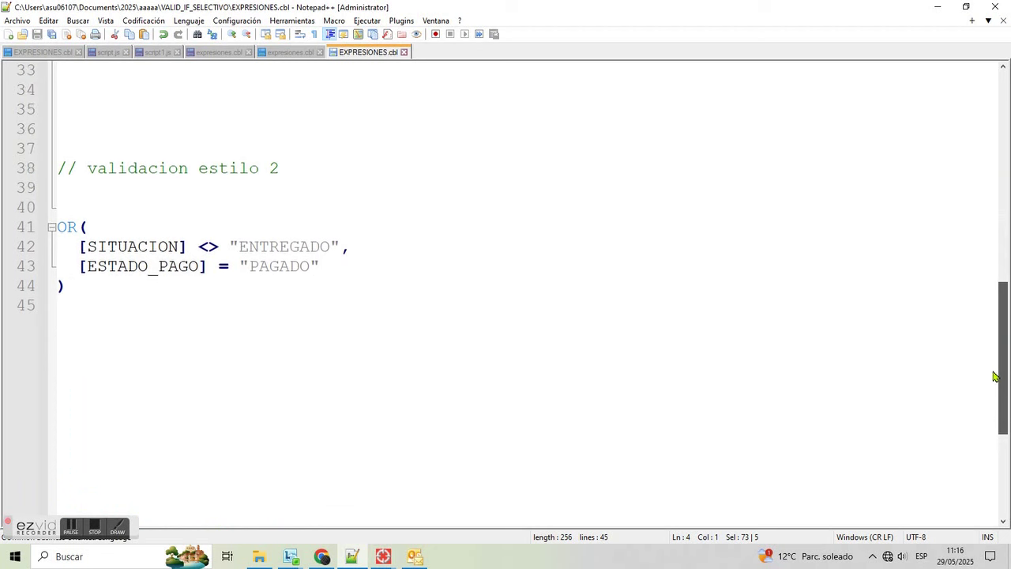
click(299, 160)
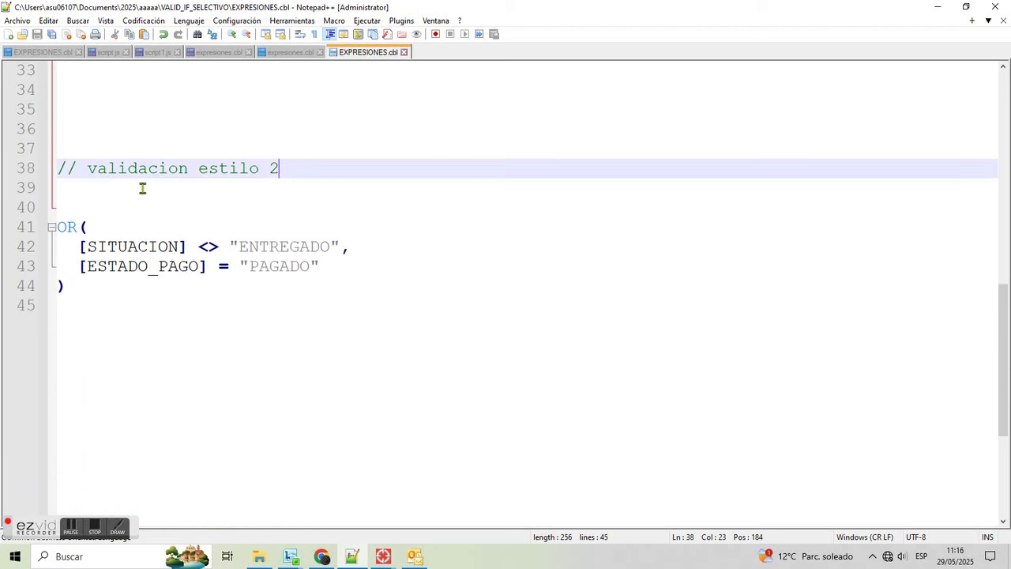
click(79, 226)
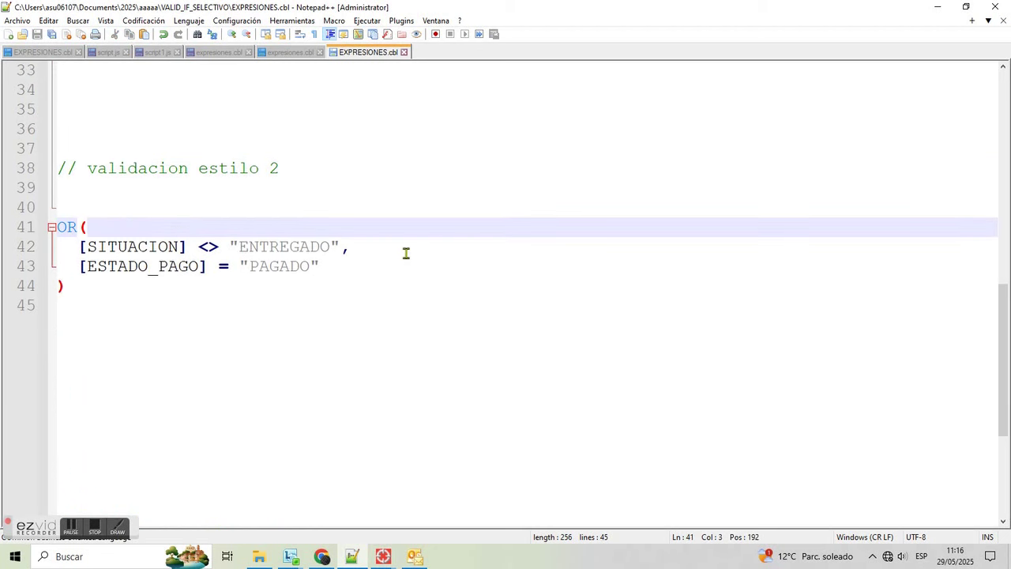
click(321, 269)
drag(77, 294, 28, 235)
key(ctrl+c)
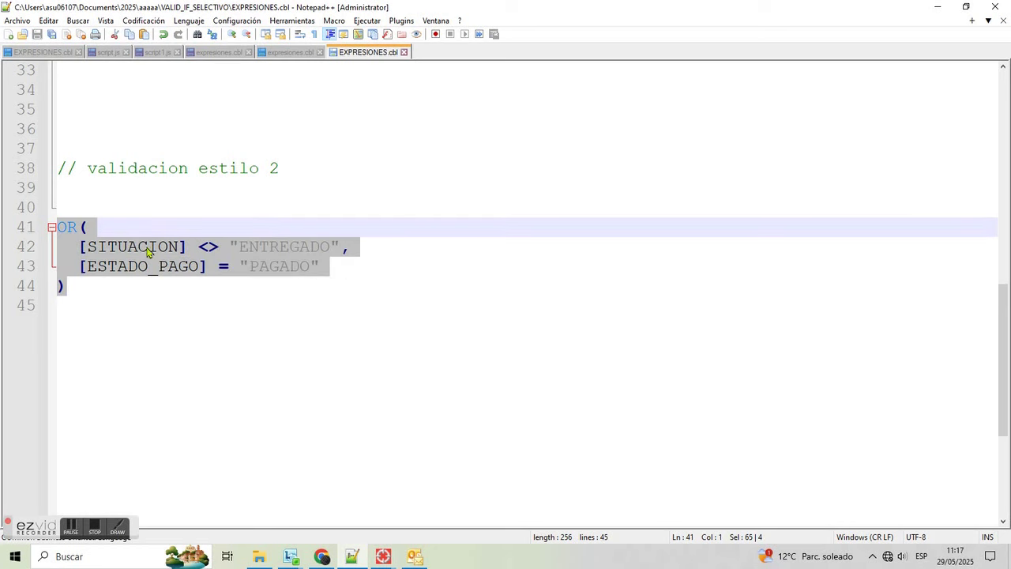
- Back in AppSheet, set SITUACION's Valid If to OR([SITUACION] <> "ENTREGADO", [ESTADO_PAGO] = "PAGADO") and save the expression and the app
click(320, 556)
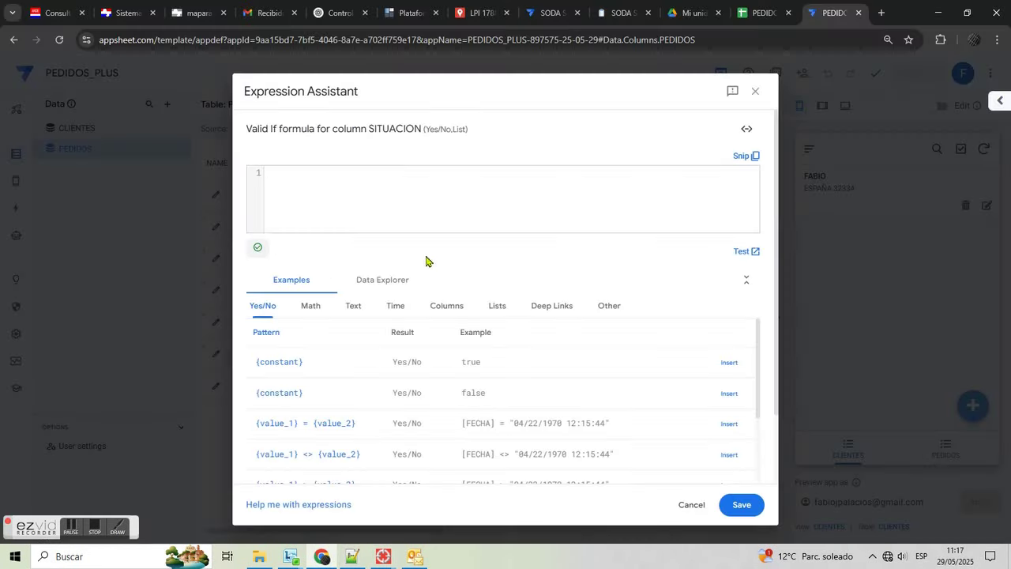
right_click(380, 190)
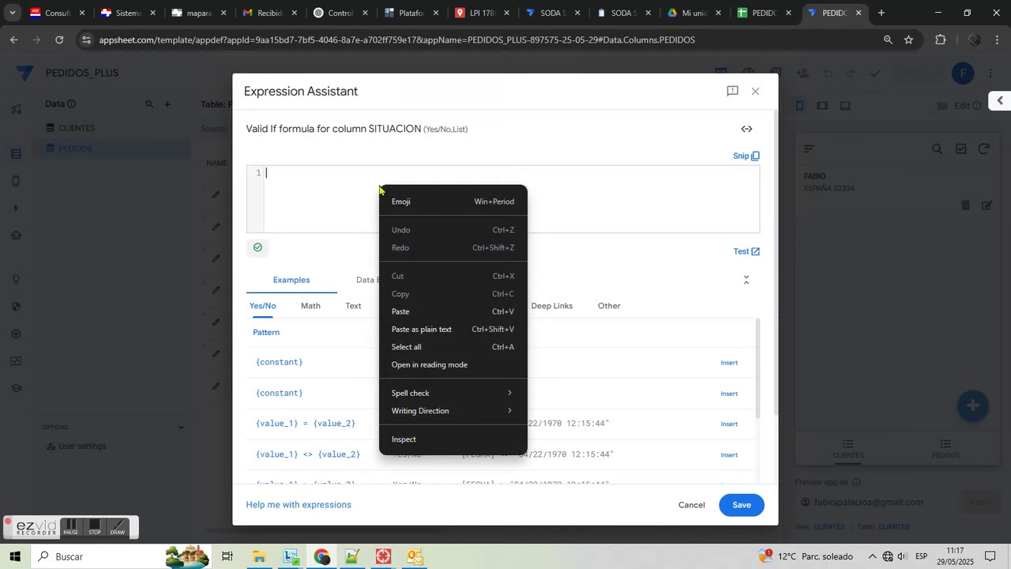
click(402, 311)
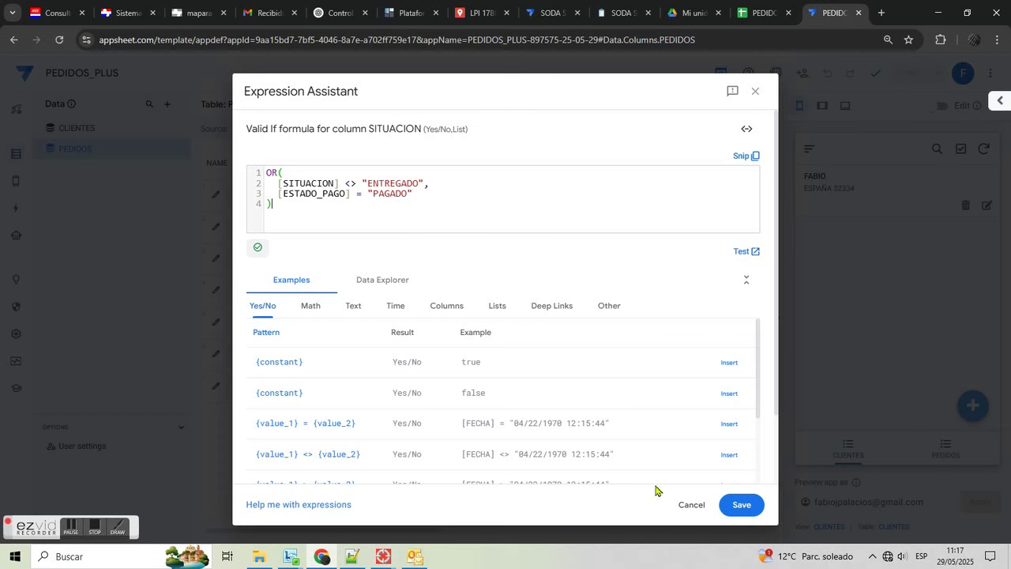
click(742, 505)
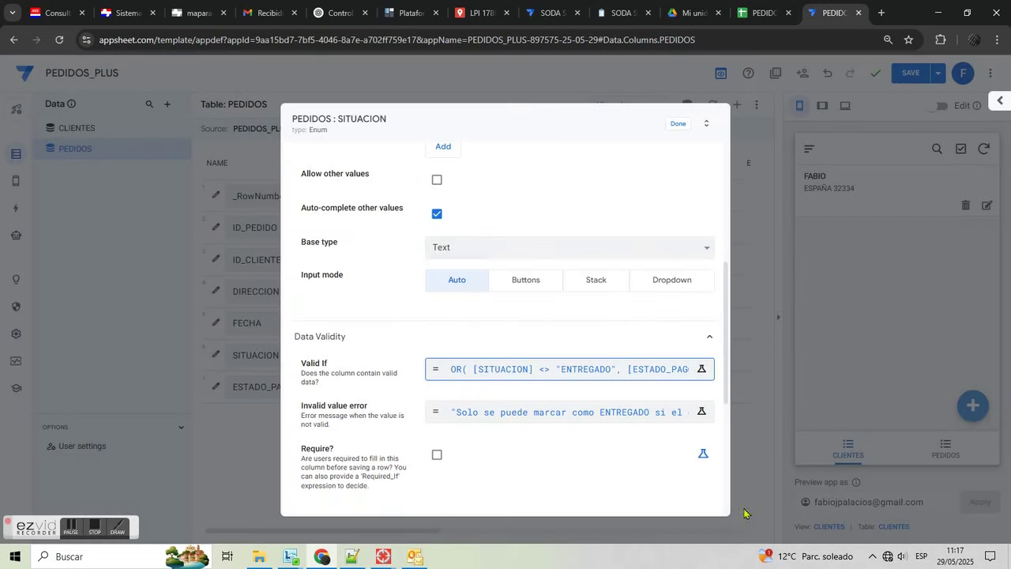
click(673, 126)
click(906, 79)
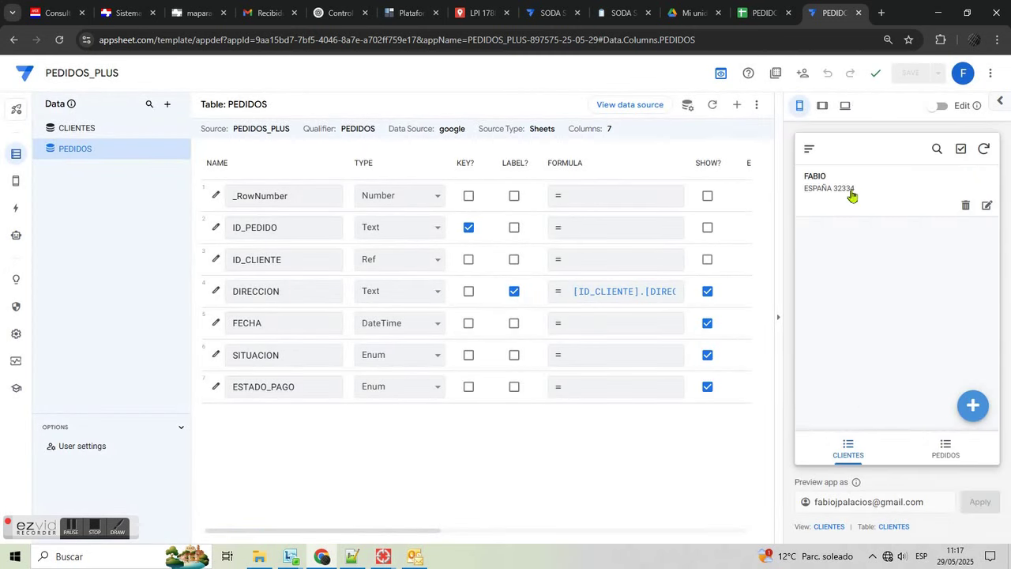
- Add an order from the client's related PEDIDOS with SITUACION AGENDADO and ESTADO_PAGO PENDIENTE, and save it
click(873, 196)
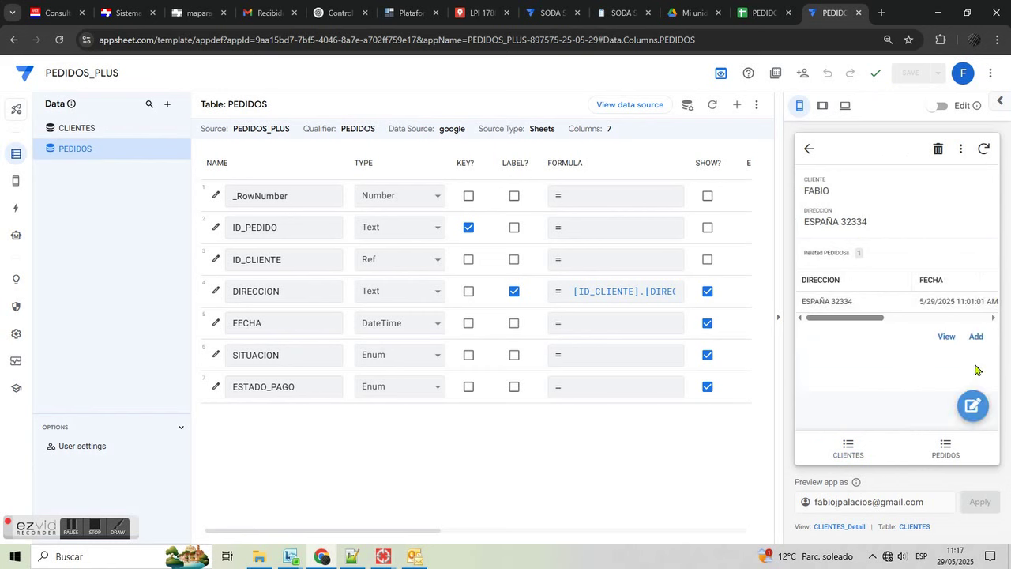
click(976, 337)
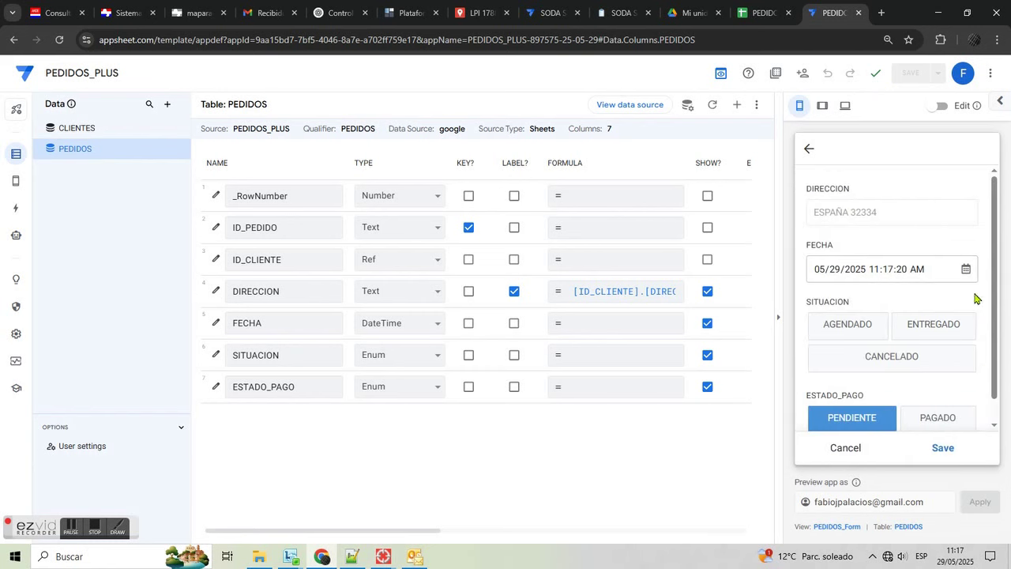
click(869, 330)
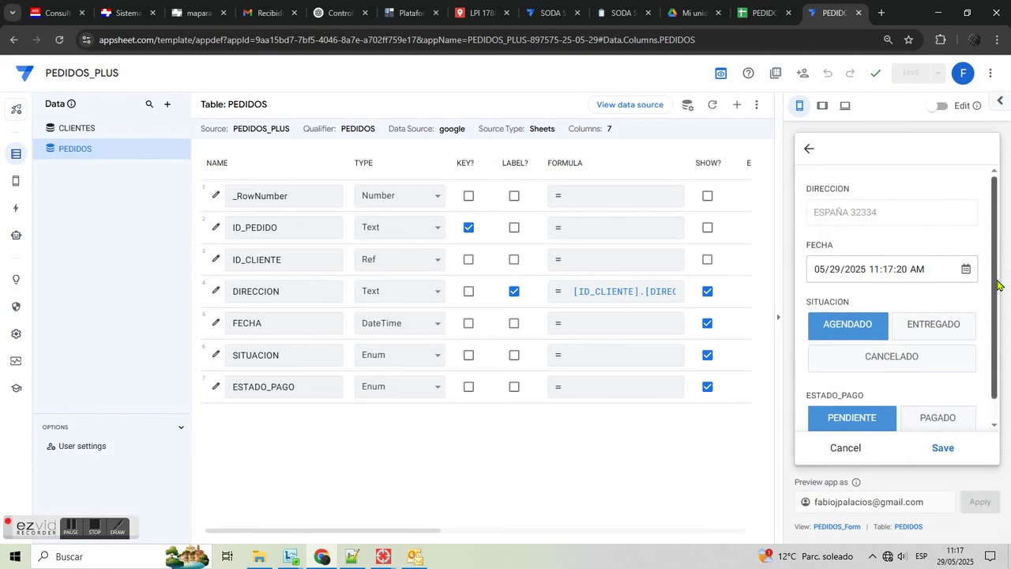
drag(996, 283, 993, 343)
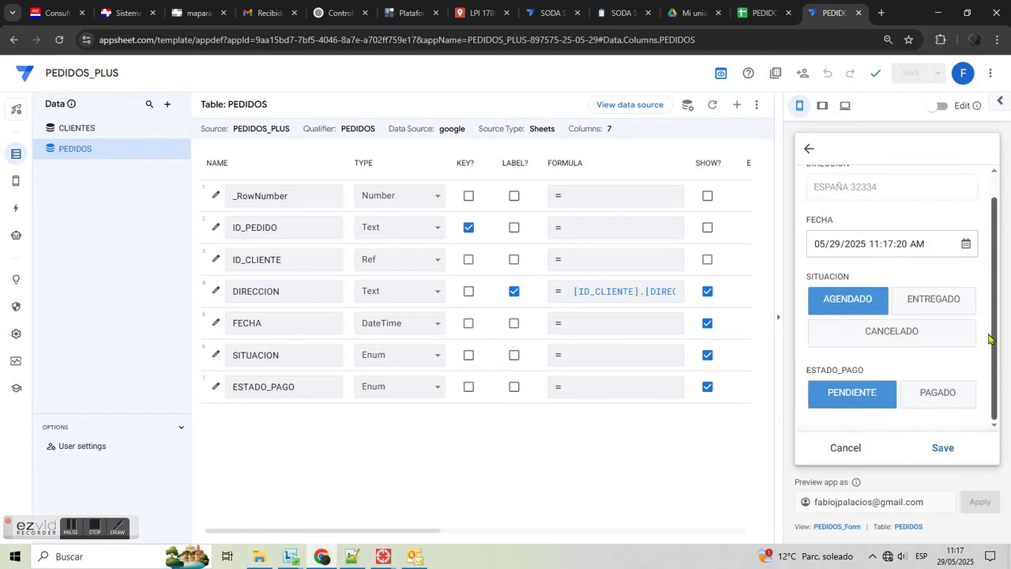
click(945, 448)
- Open the new AGENDADO order for editing and test SITUACION as ENTREGADO and then CANCELADO while ESTADO_PAGO is PENDIENTE
drag(864, 342, 906, 348)
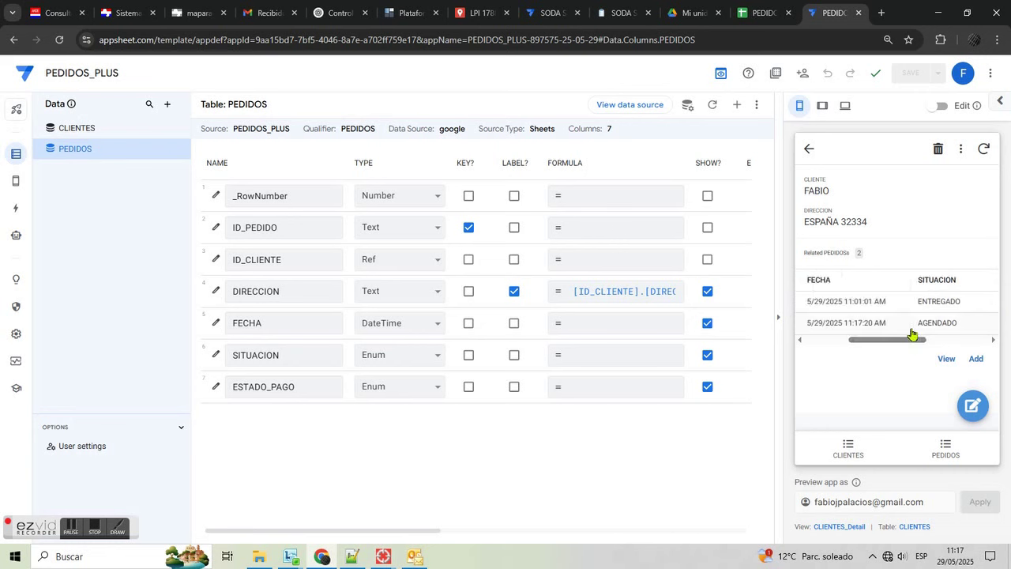
click(913, 330)
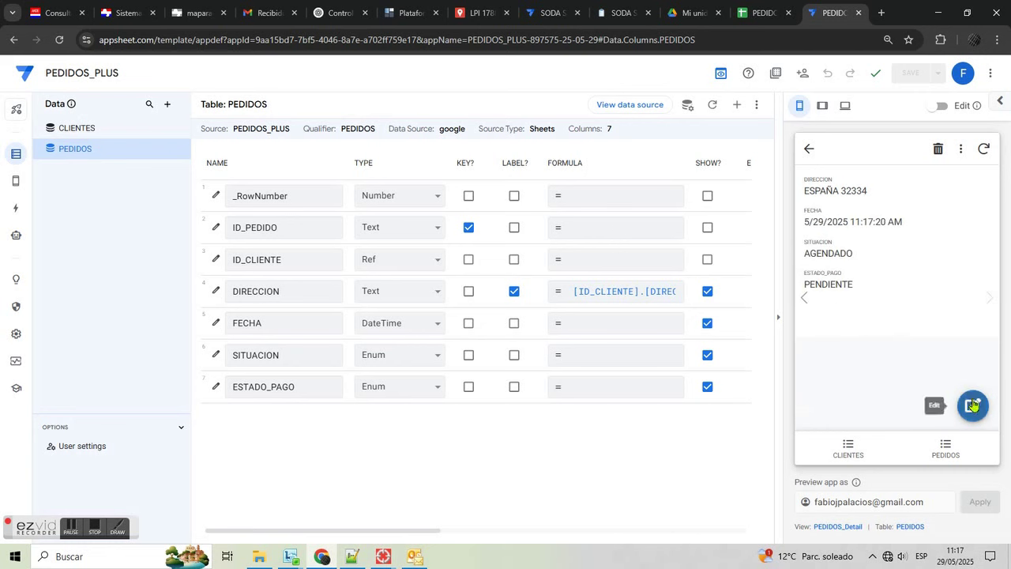
click(974, 404)
scroll(997, 340, down, 1)
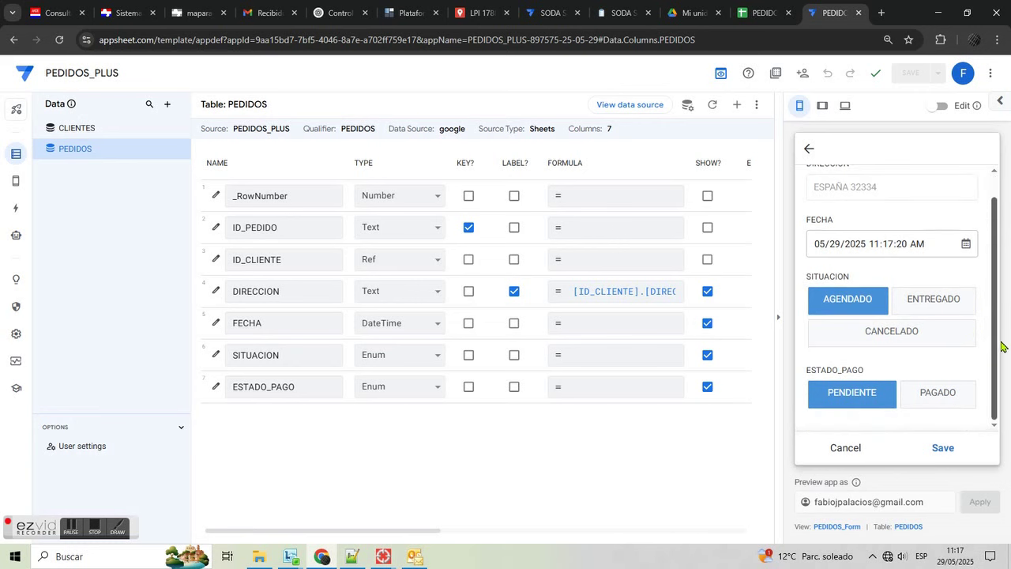
click(960, 301)
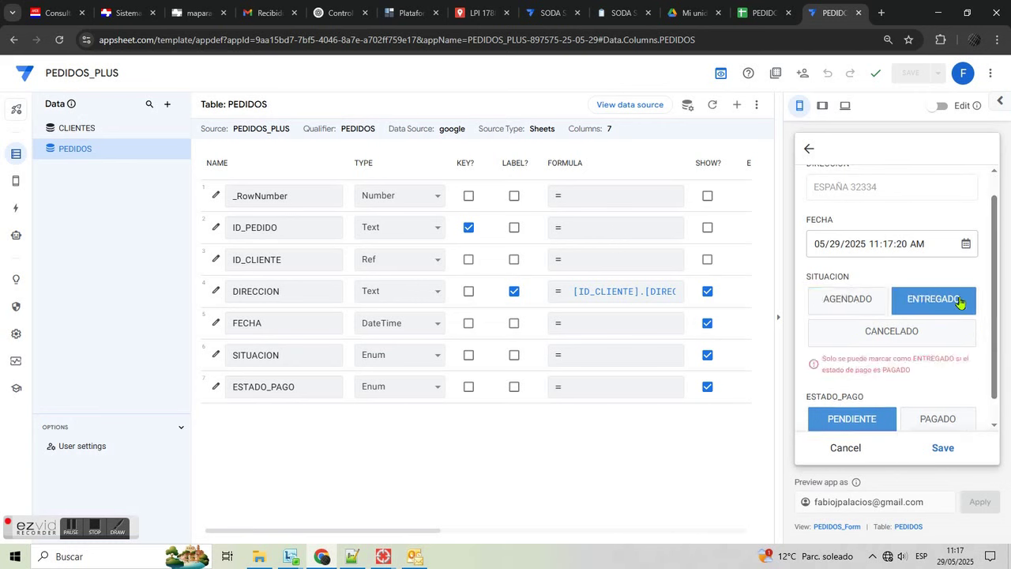
click(913, 334)
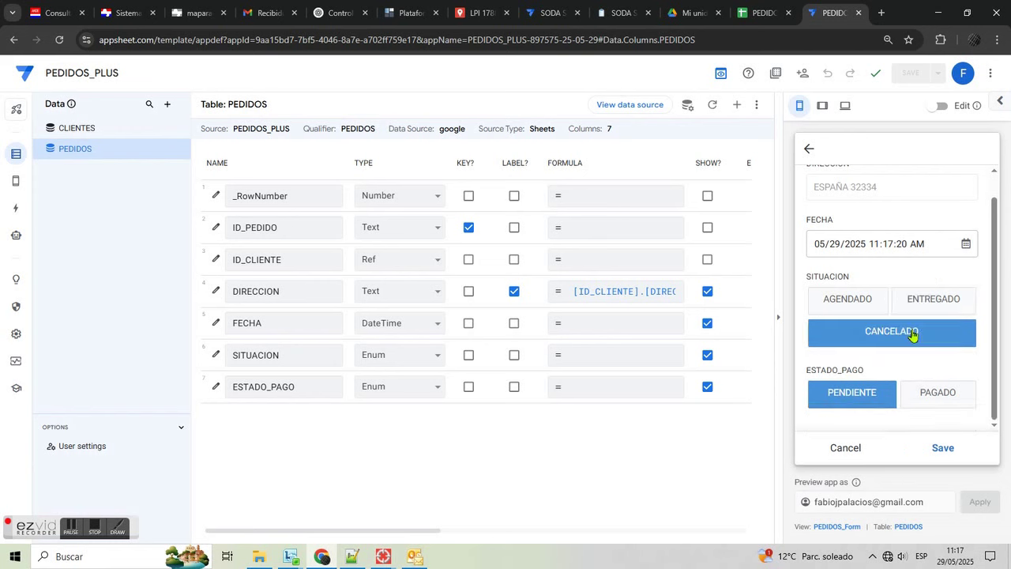
- Set the order's SITUACION to ENTREGADO and ESTADO_PAGO to PAGADO, save it and return to the CLIENTES list
click(933, 304)
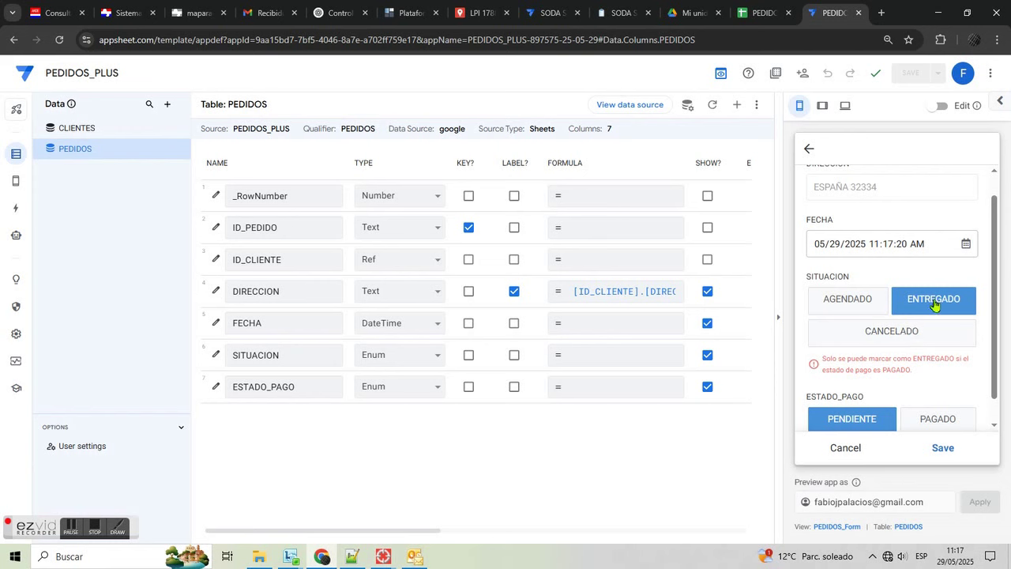
click(951, 424)
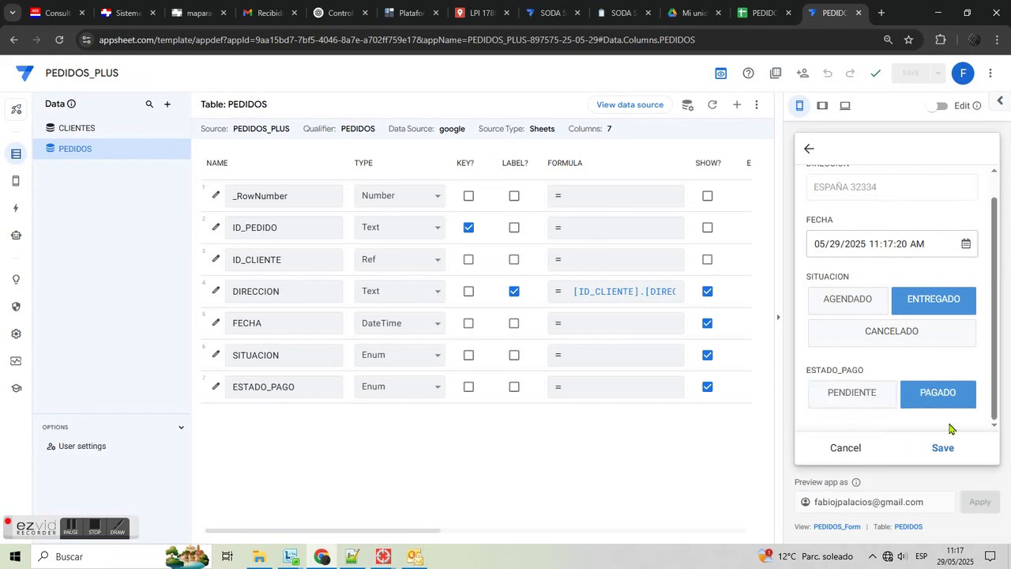
click(945, 449)
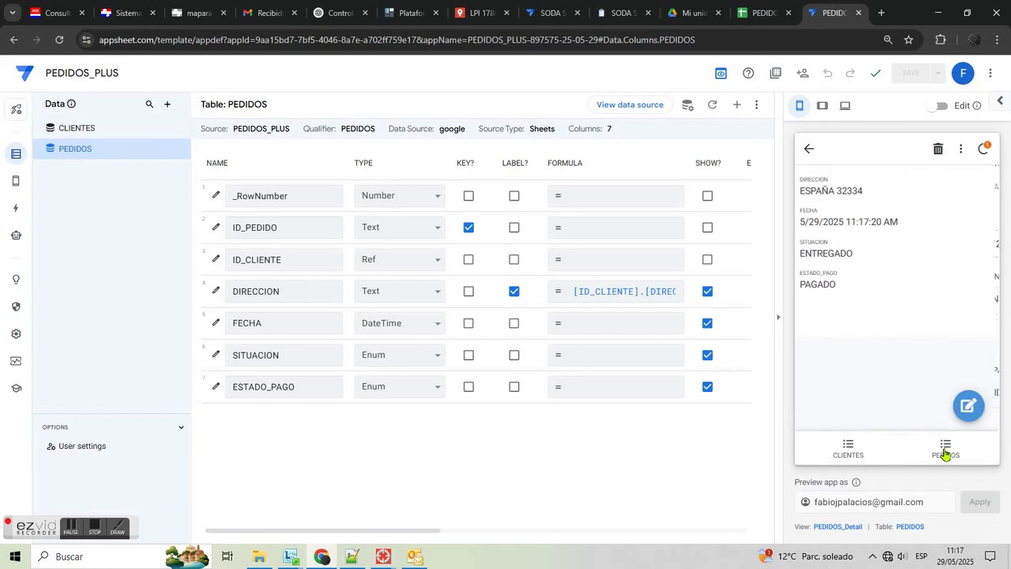
click(848, 448)
- Switch to the PEDIDOS_PLUS Google Sheet and check the new order's SITUACION and ESTADO_PAGO values
click(757, 14)
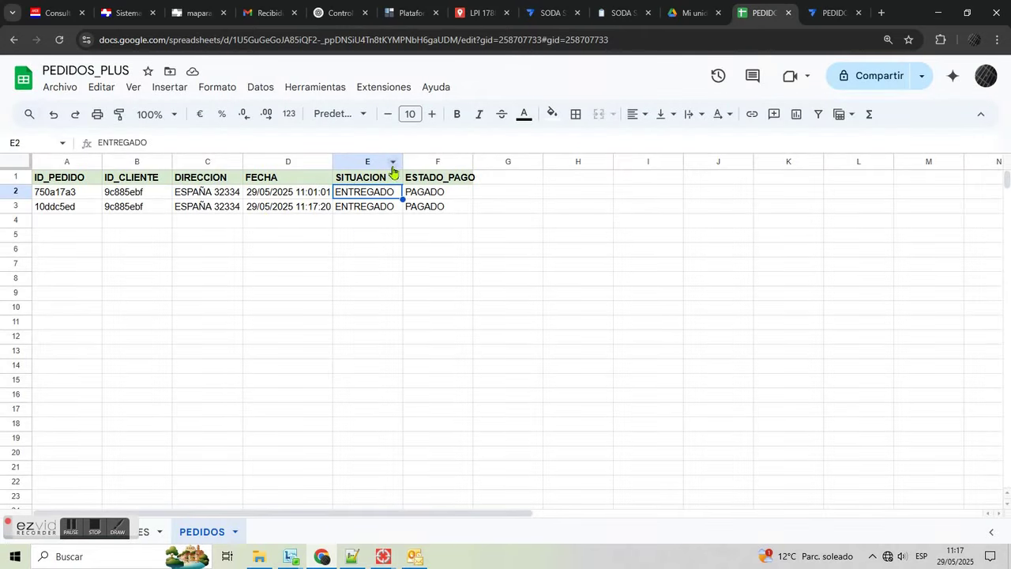
click(367, 207)
click(414, 206)
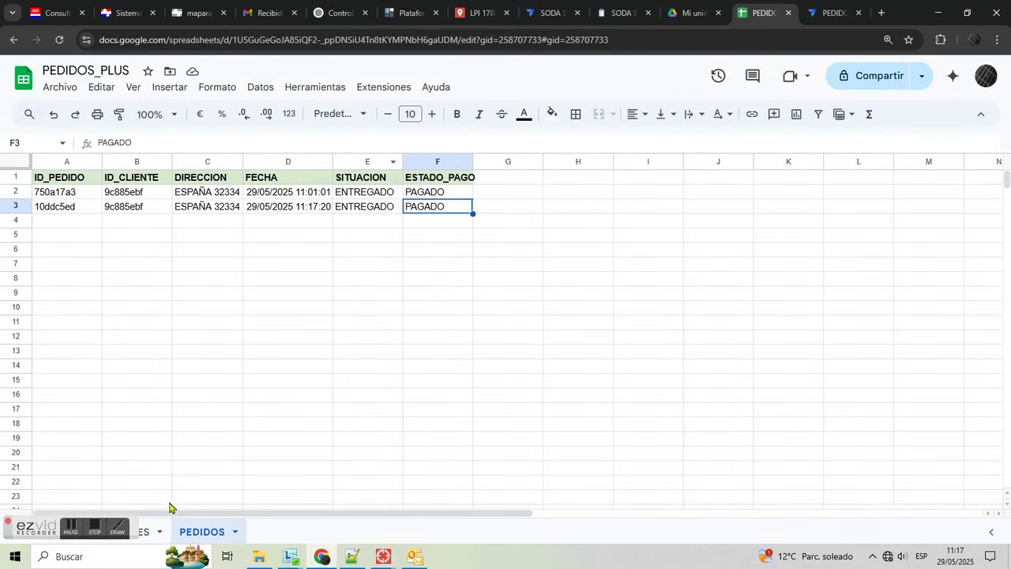
- Back in AppSheet, open the Valid If expression of the SITUACION column in PEDIDOS and clear the existing OR formula
click(832, 13)
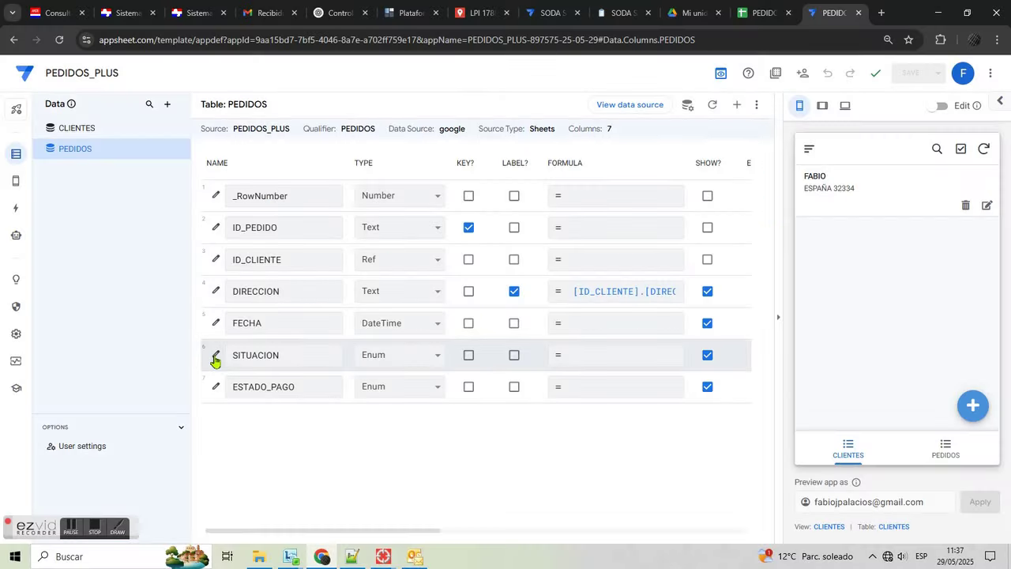
click(215, 357)
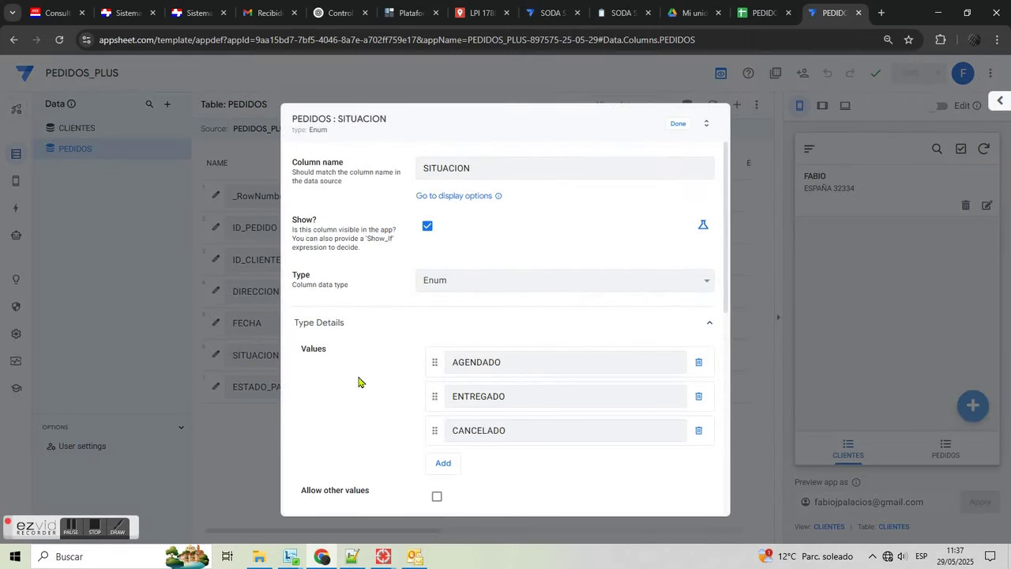
scroll(727, 306, down, 4)
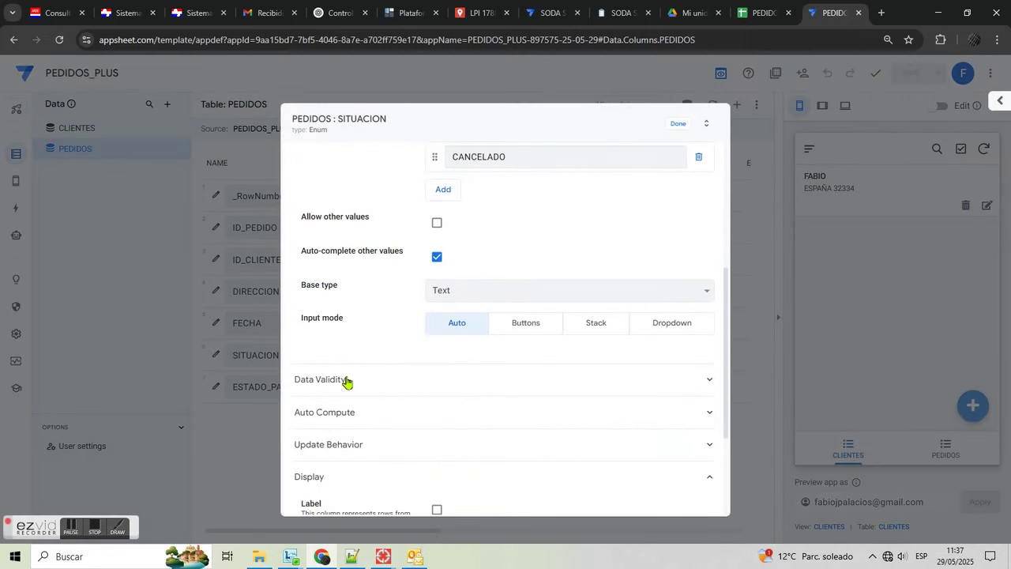
click(346, 381)
click(497, 420)
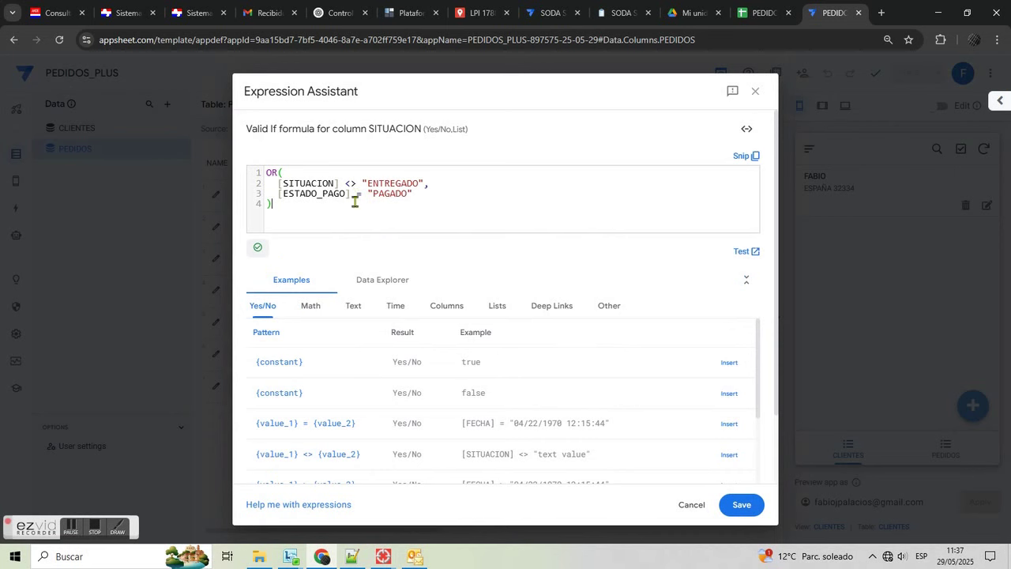
drag(301, 208, 183, 169)
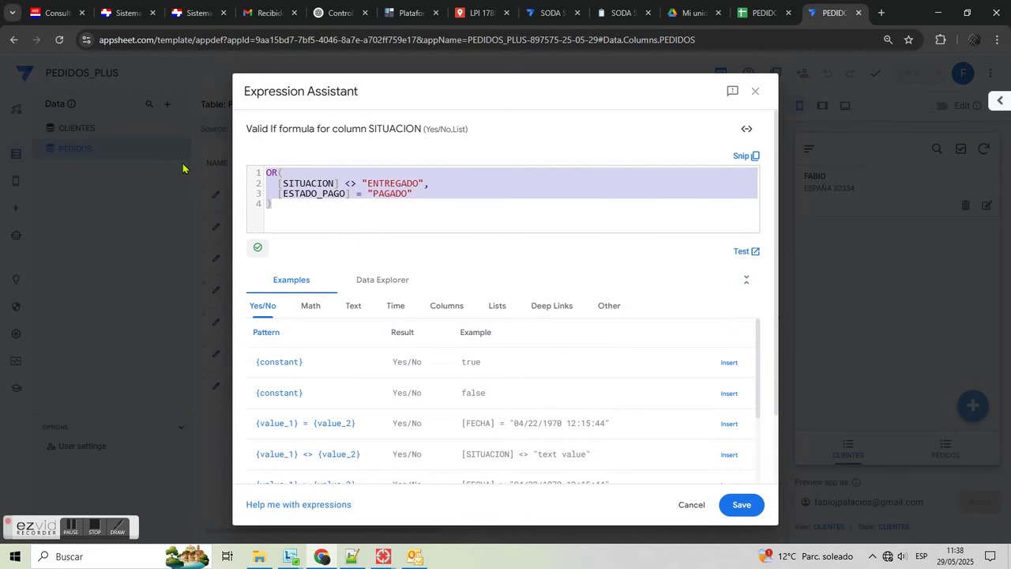
key(BackSpace)
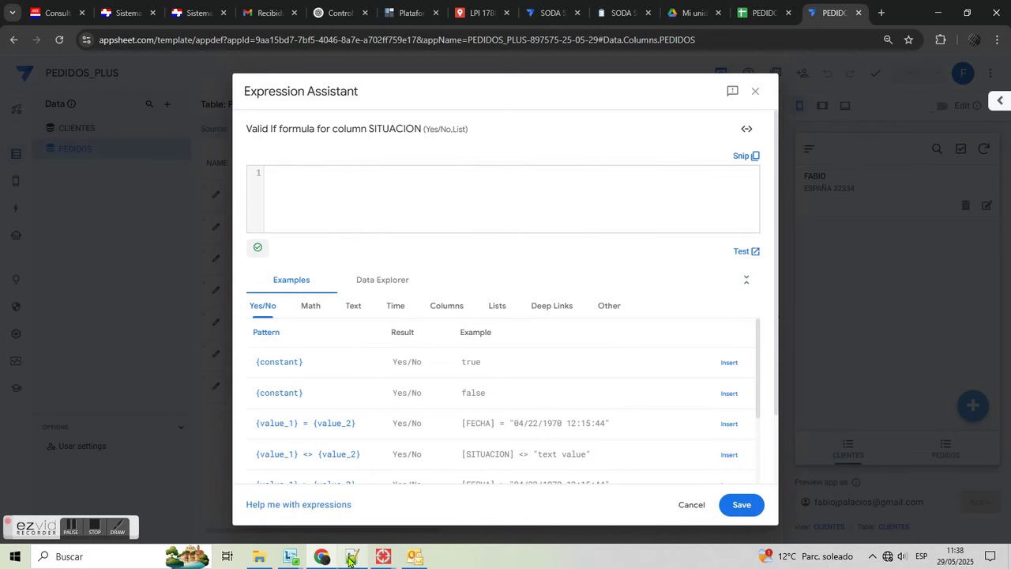
- Switch to Notepad++, review the "validacion avanzada - estilo 3" expression in EXPRESIONES.cbl and copy its whole OR block
click(352, 556)
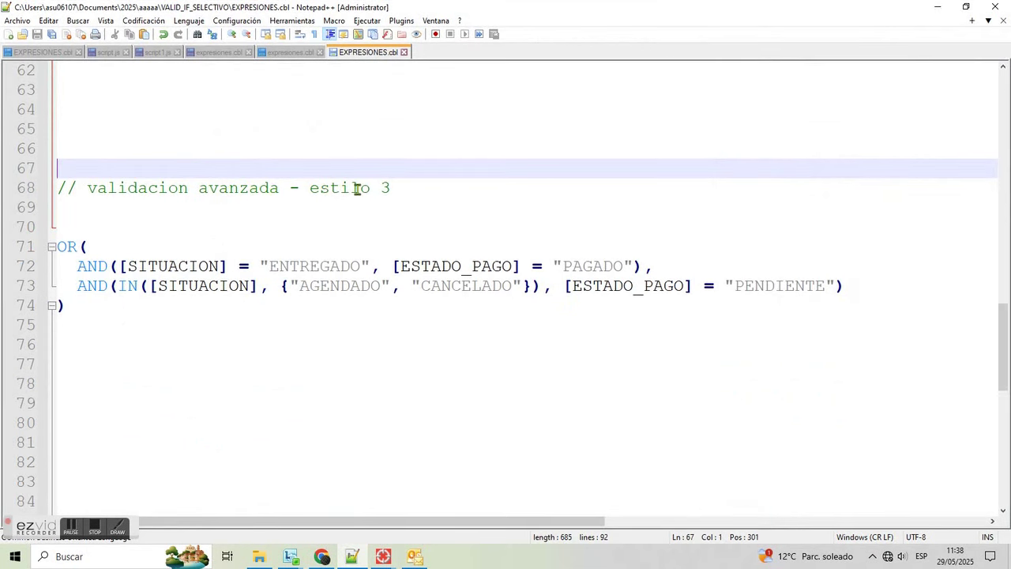
drag(394, 188, 79, 190)
click(81, 248)
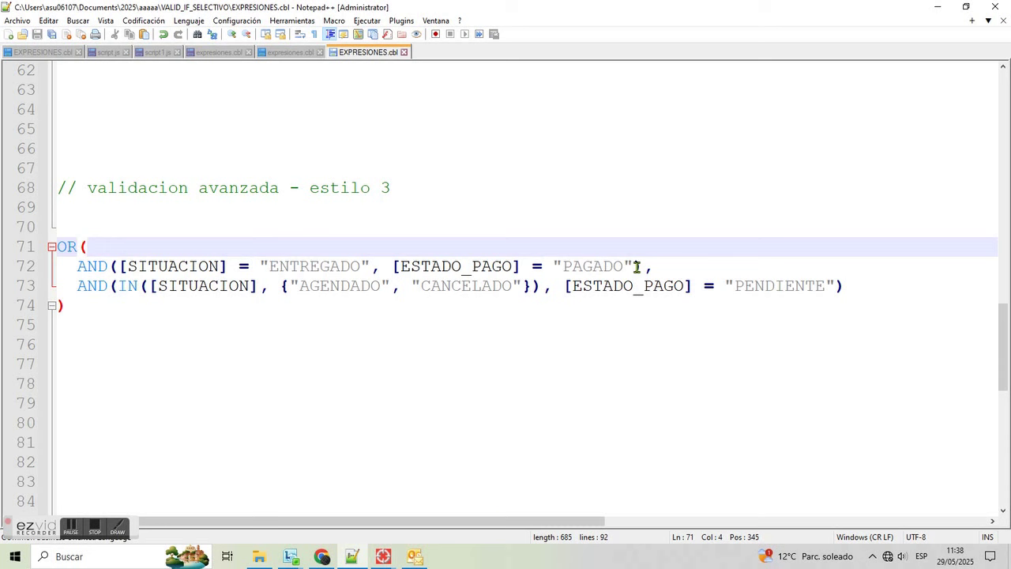
drag(637, 267, 70, 269)
click(86, 286)
click(116, 286)
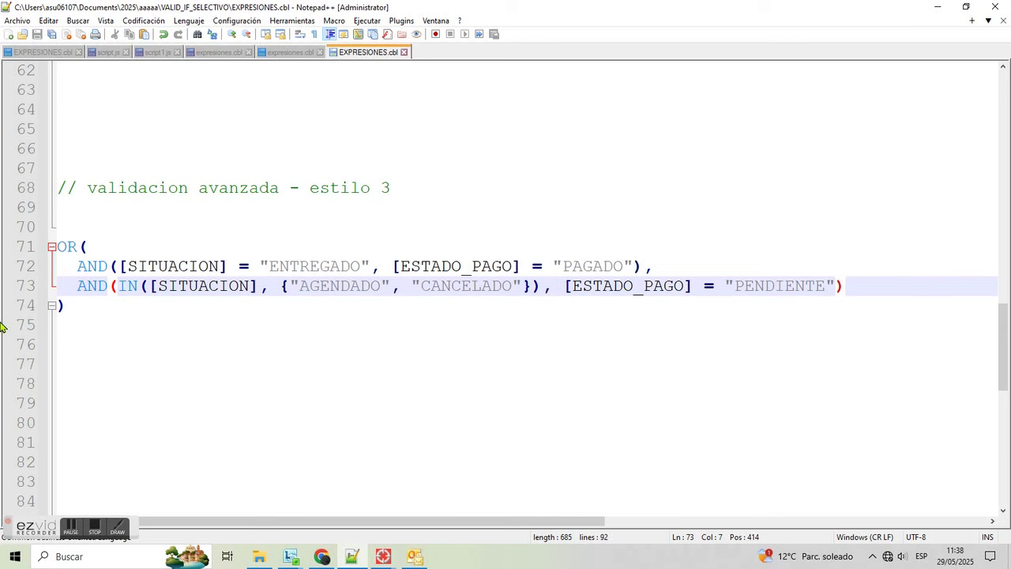
drag(76, 312, 30, 257)
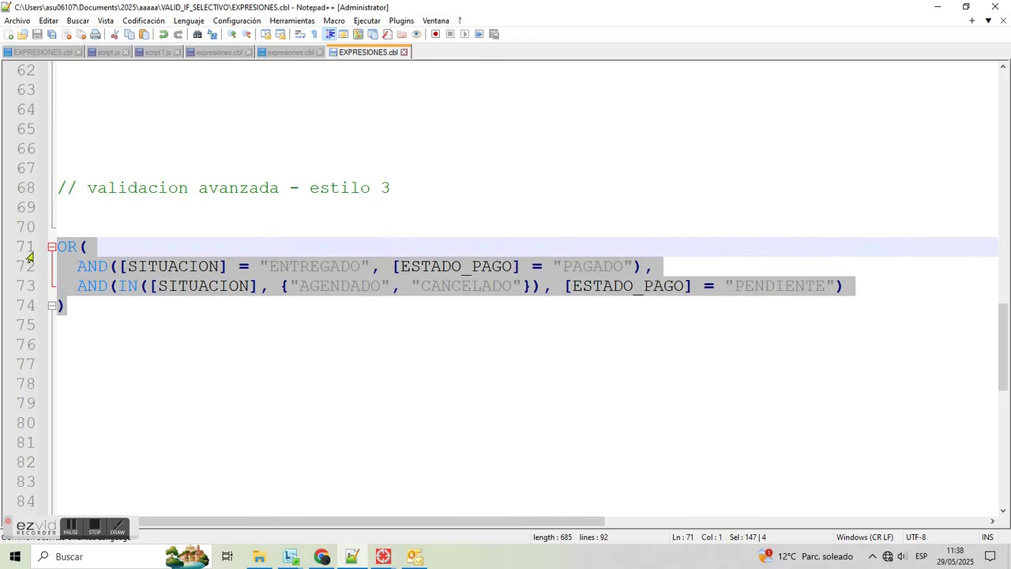
right_click(78, 258)
click(119, 274)
- In AppSheet, set Valid If to OR(AND([SITUACION] = "ENTREGADO", [ESTADO_PAGO] = "PAGADO"), AND(IN([SITUACION], {"AGENDADO", "CANCELADO"}), [ESTADO_PAGO] = "PENDIENTE")) and save the expression
click(335, 559)
click(455, 229)
key(ctrl+v)
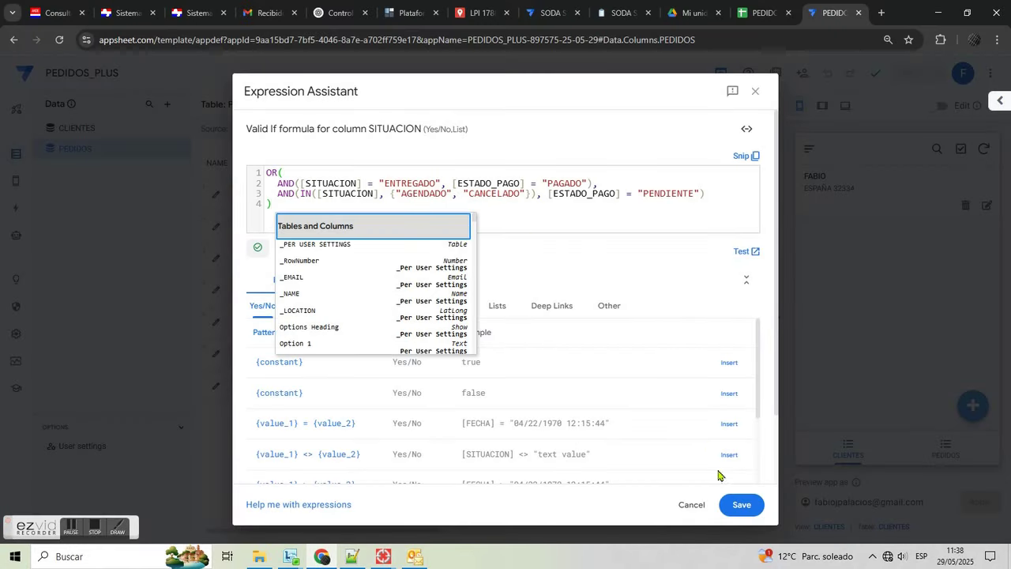
key(Escape)
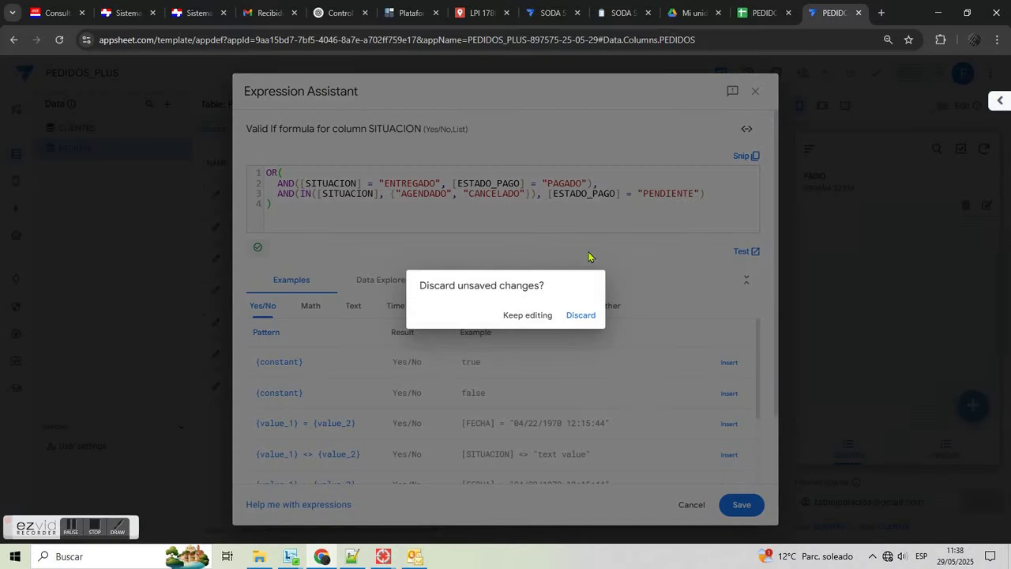
click(529, 316)
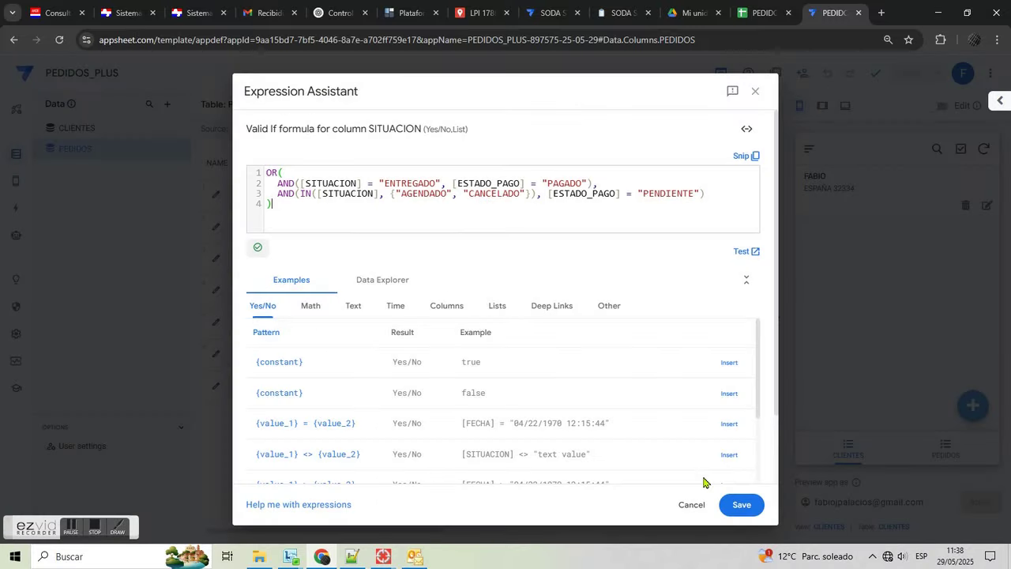
click(742, 505)
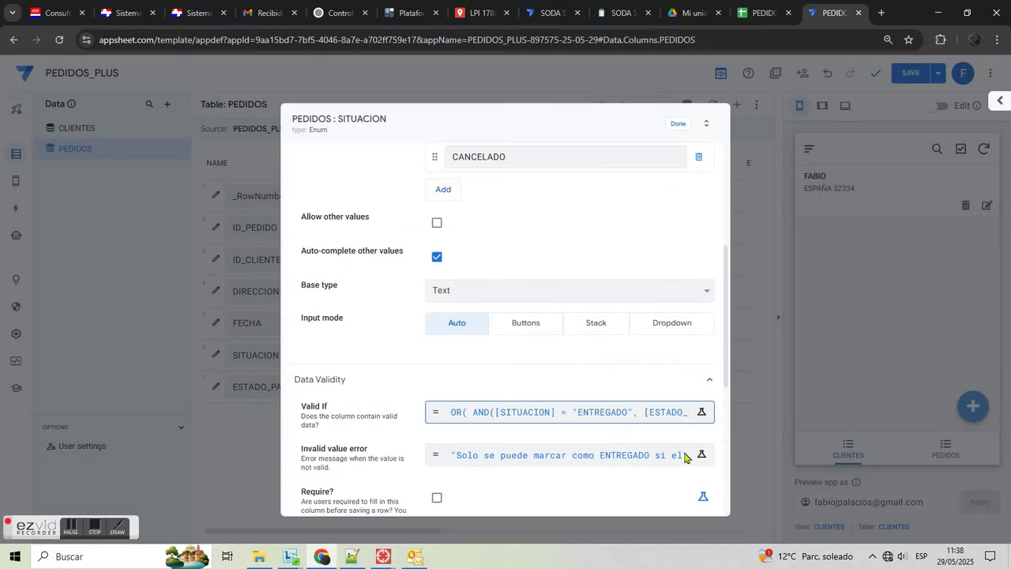
- Open SITUACION's Invalid value error expression and clear the existing message
click(537, 463)
drag(656, 172, 47, 170)
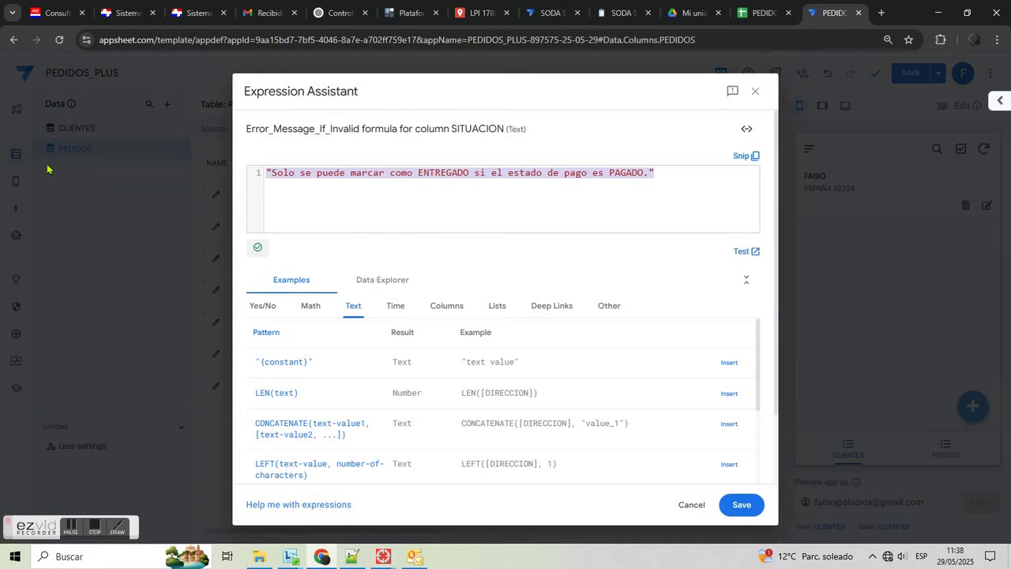
key(Delete)
- Switch to Notepad++ and copy the two-line message under //ERROR at the end of EXPRESIONES.cbl
click(352, 557)
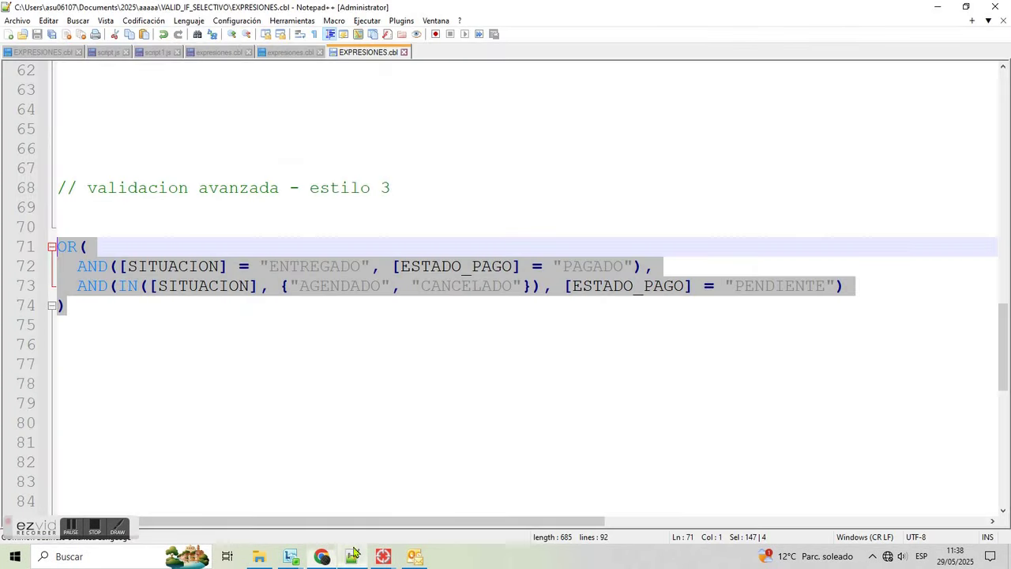
drag(1003, 316, 1000, 395)
click(160, 246)
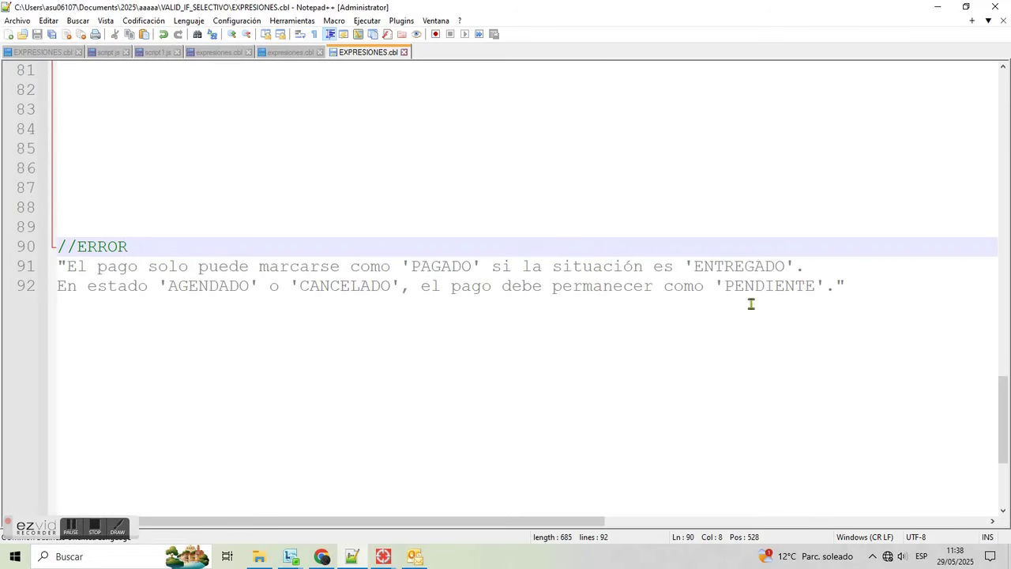
drag(844, 286, 49, 270)
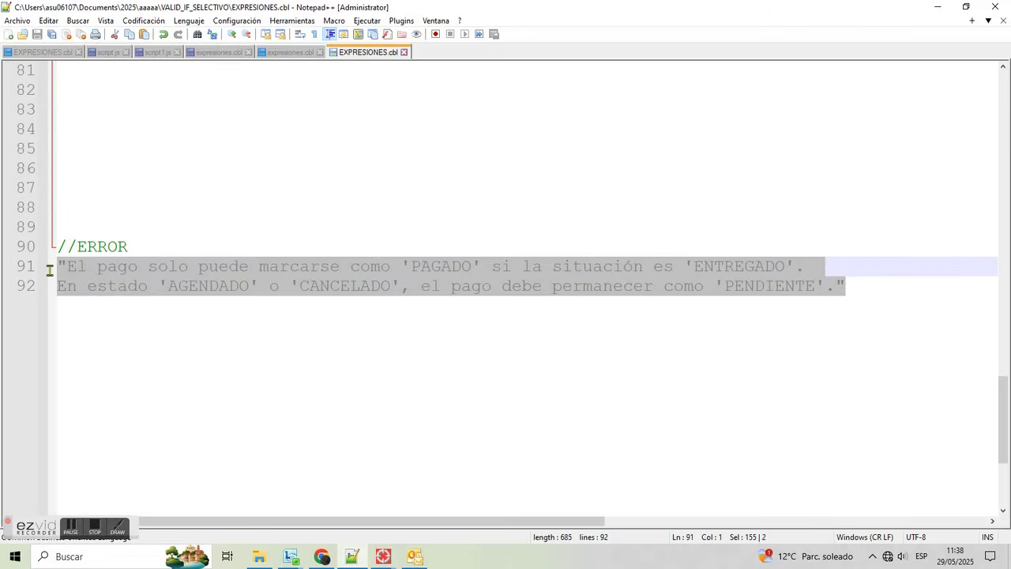
- Back in AppSheet, paste the copied PAGADO/PENDIENTE message as SITUACION's Invalid value error, save the expression and close the column settings
click(321, 556)
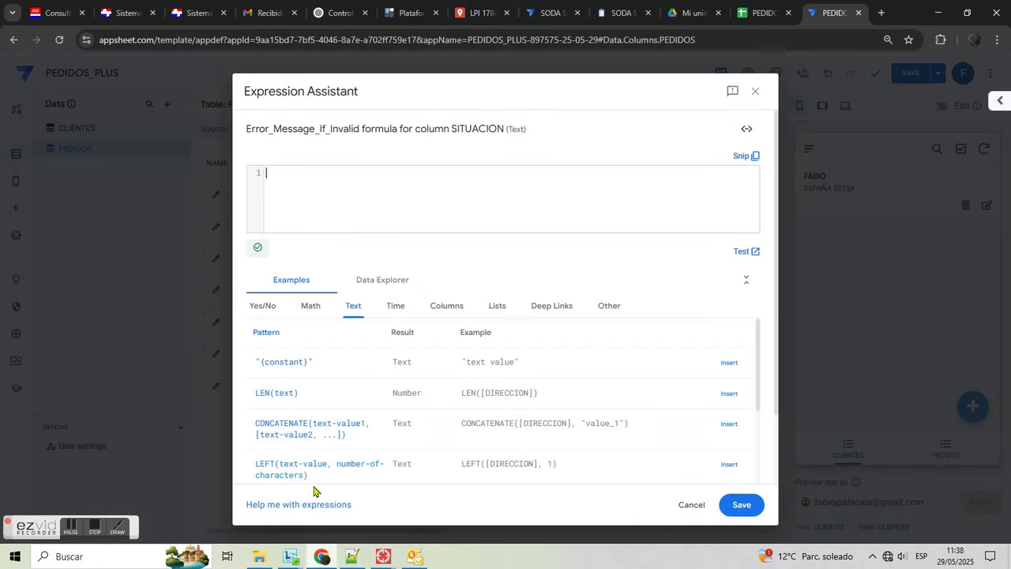
key(ctrl+v)
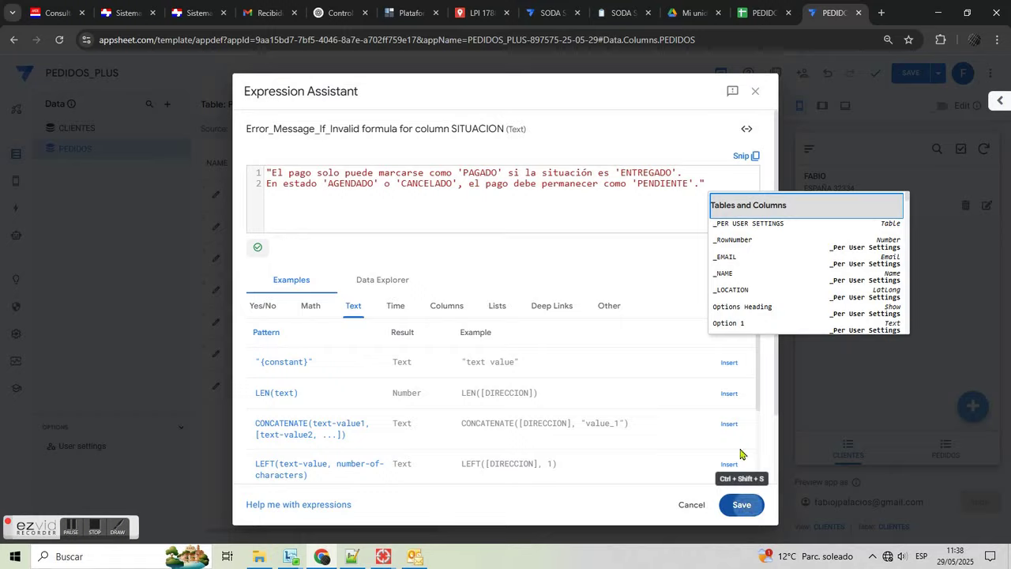
click(741, 504)
click(680, 126)
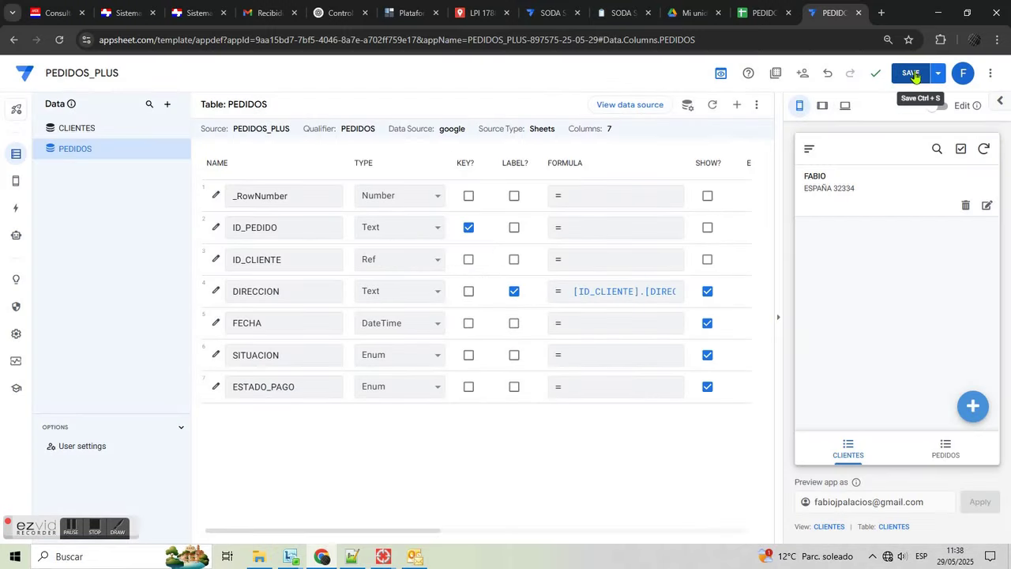
- Save the app, and in the preview add and save an order for the existing client with SITUACION AGENDADO and ESTADO_PAGO PENDIENTE
click(911, 72)
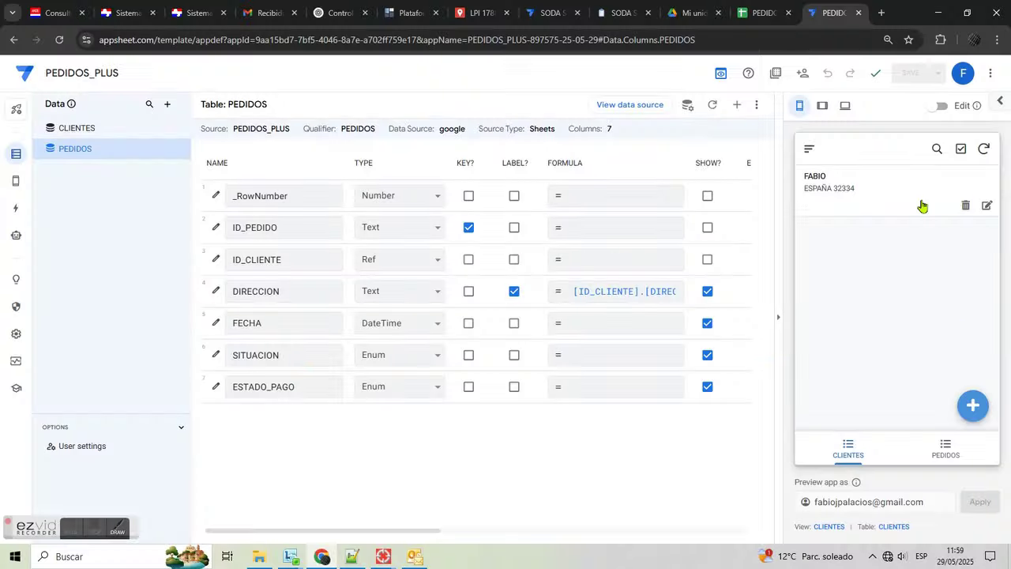
click(922, 201)
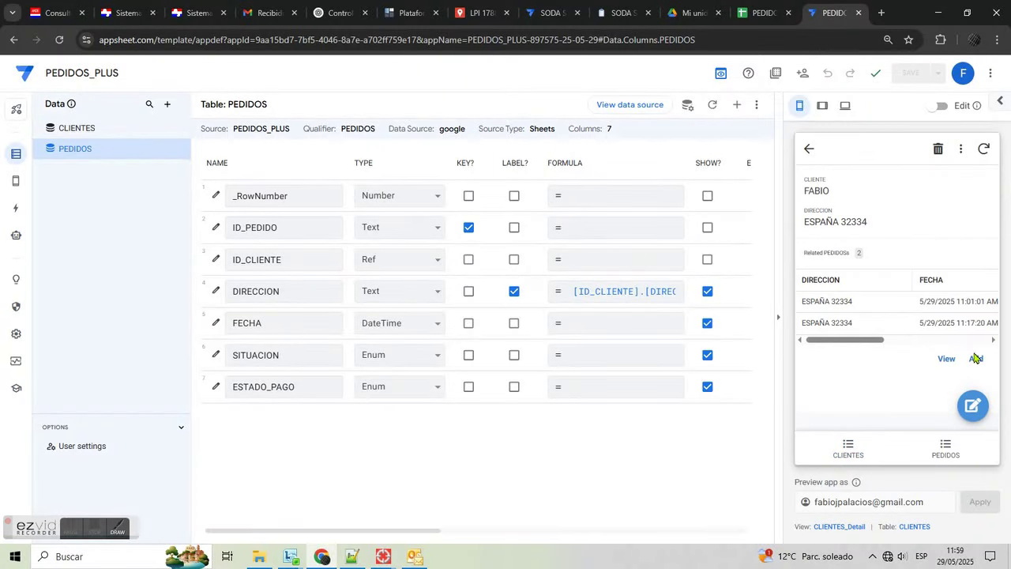
click(976, 358)
click(880, 329)
drag(996, 300, 996, 377)
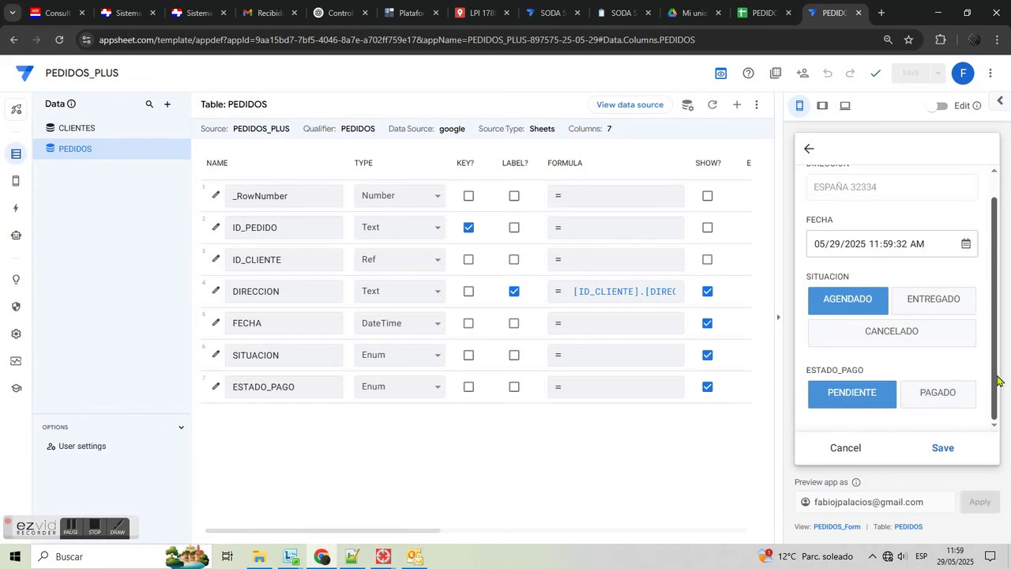
click(948, 448)
- Edit the newly added order, setting SITUACION to ENTREGADO and ESTADO_PAGO to PAGADO
drag(872, 365, 936, 364)
click(904, 350)
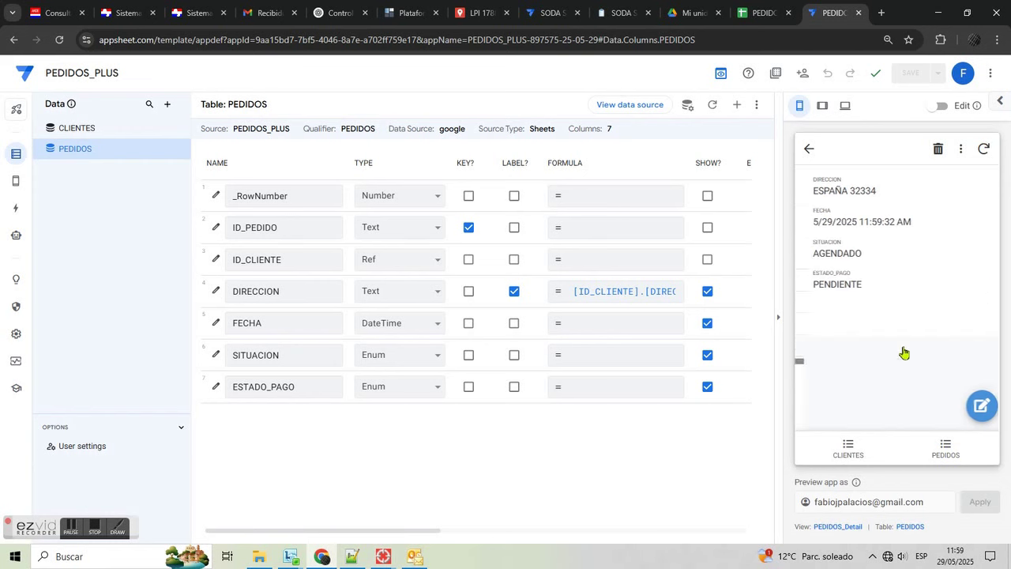
click(969, 403)
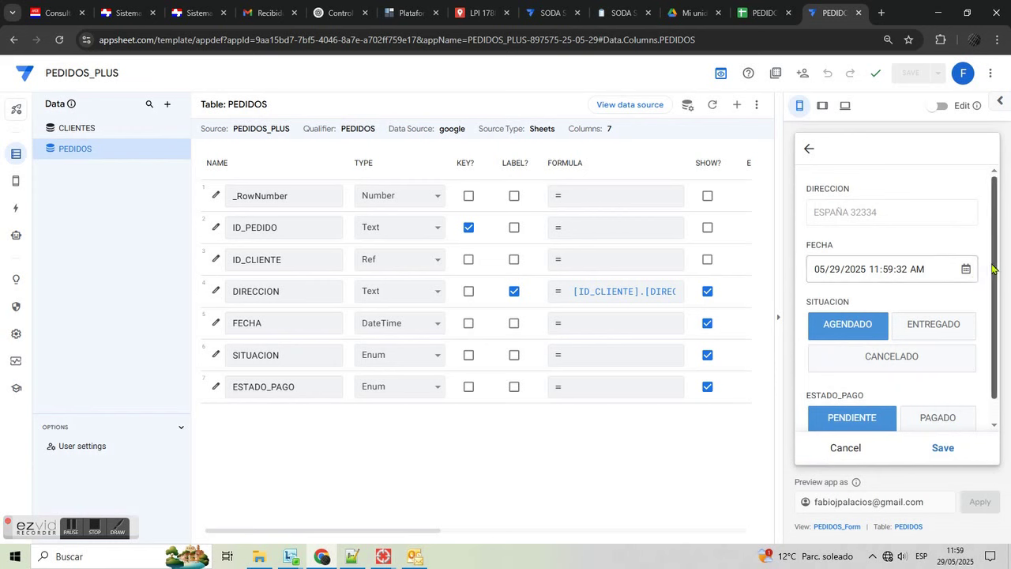
scroll(997, 305, down, 1)
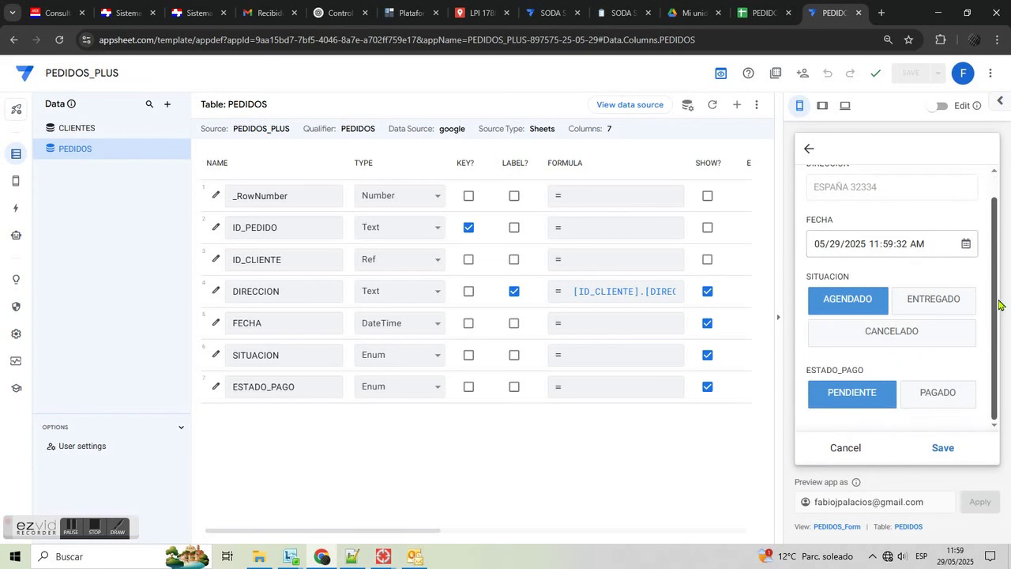
click(948, 304)
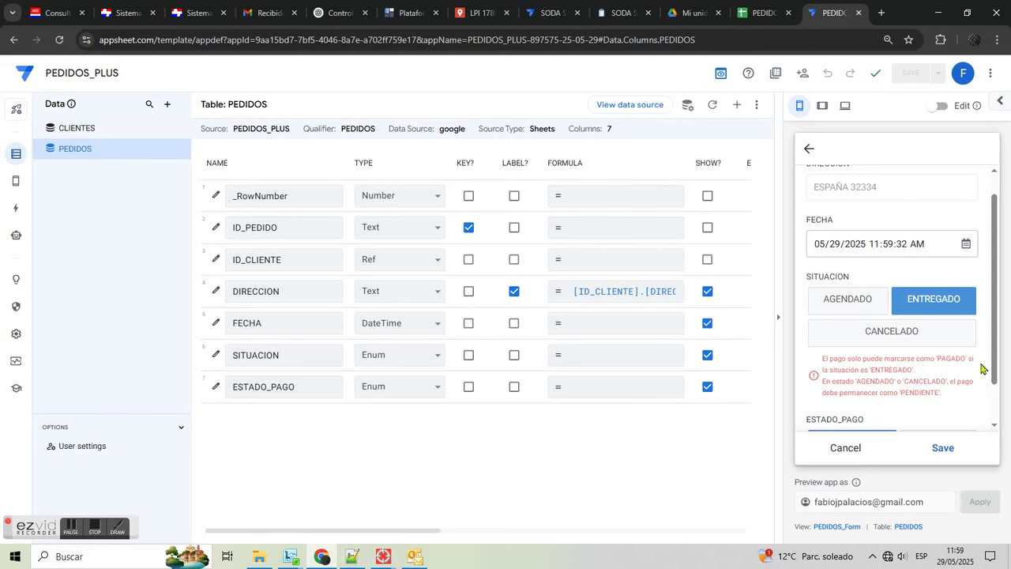
scroll(987, 347, down, 1)
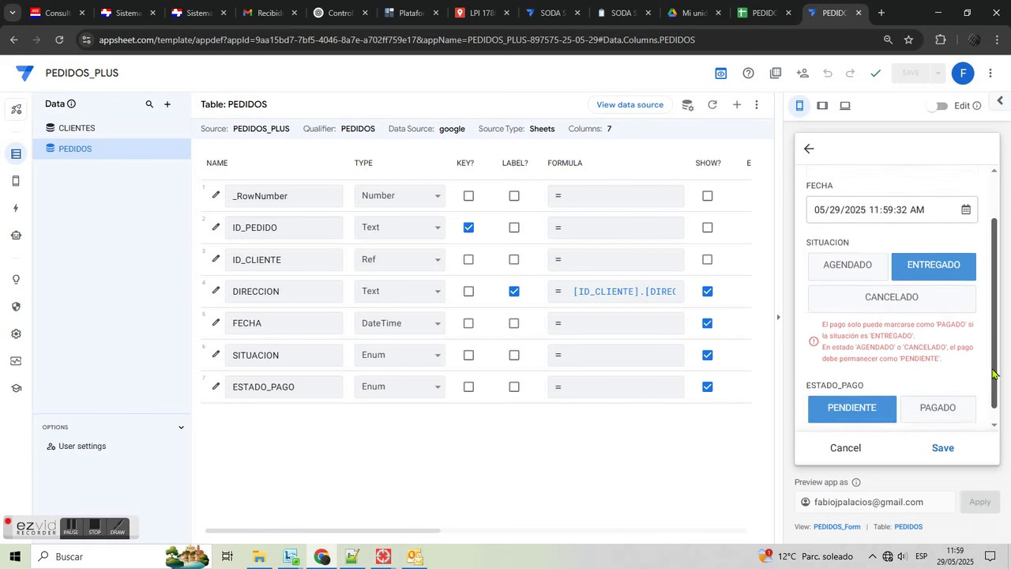
click(952, 393)
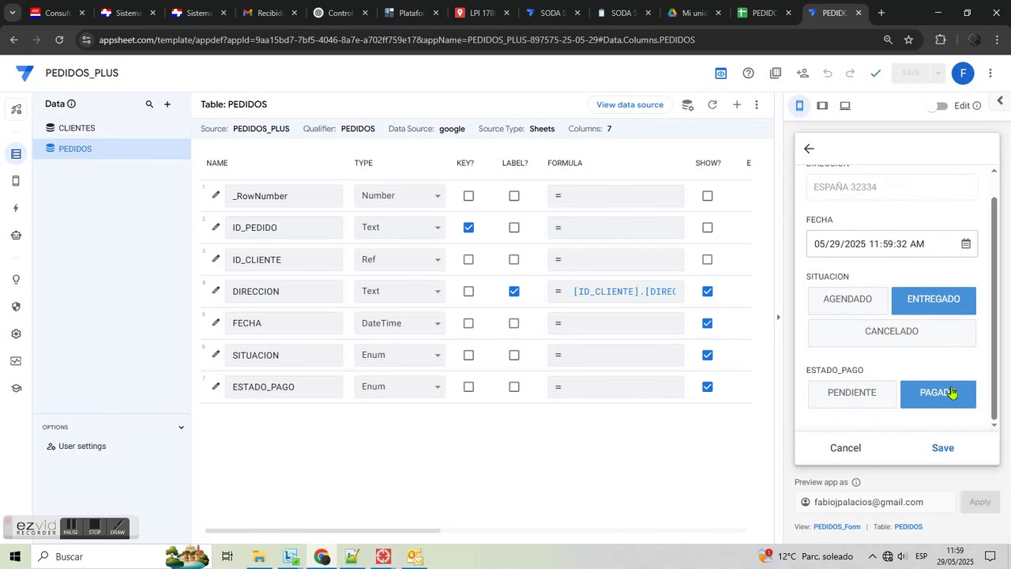
- Try to save the PAGADO order with SITUACION AGENDADO, and test CANCELADO against the Valid If rule
click(865, 307)
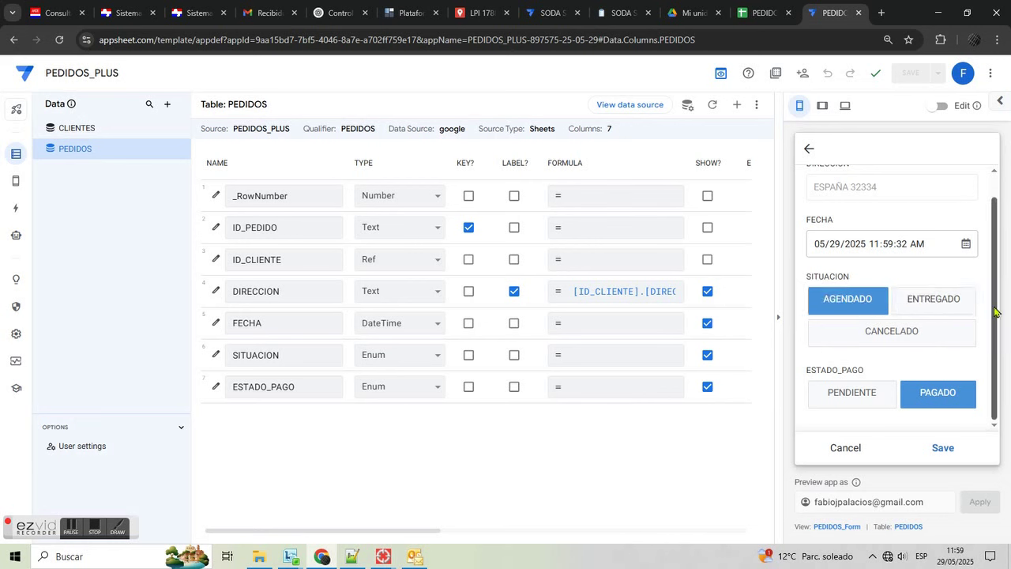
click(943, 448)
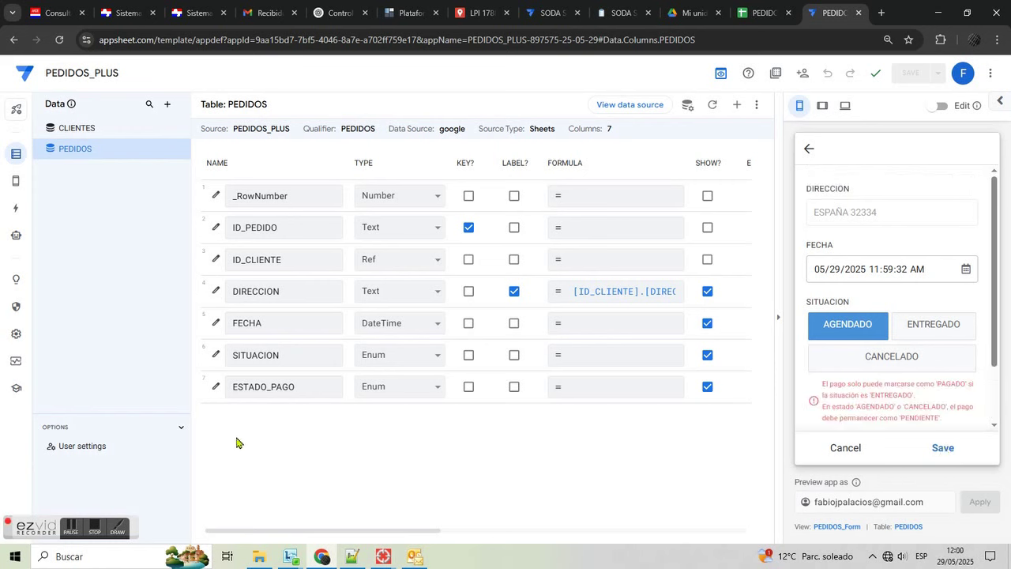
click(888, 360)
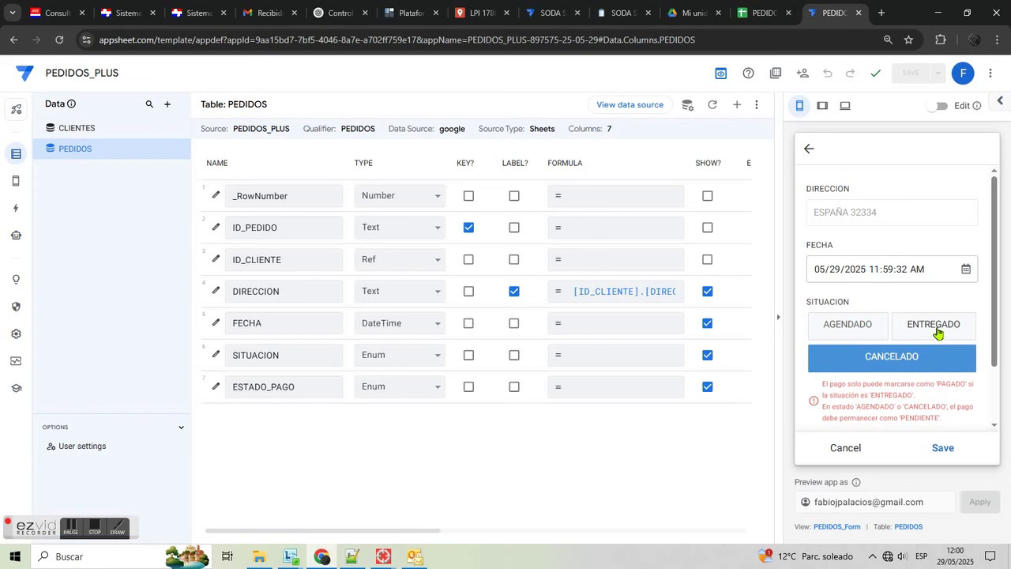
- Set the PAGADO order's SITUACION back to ENTREGADO and save the order
click(972, 326)
click(942, 448)
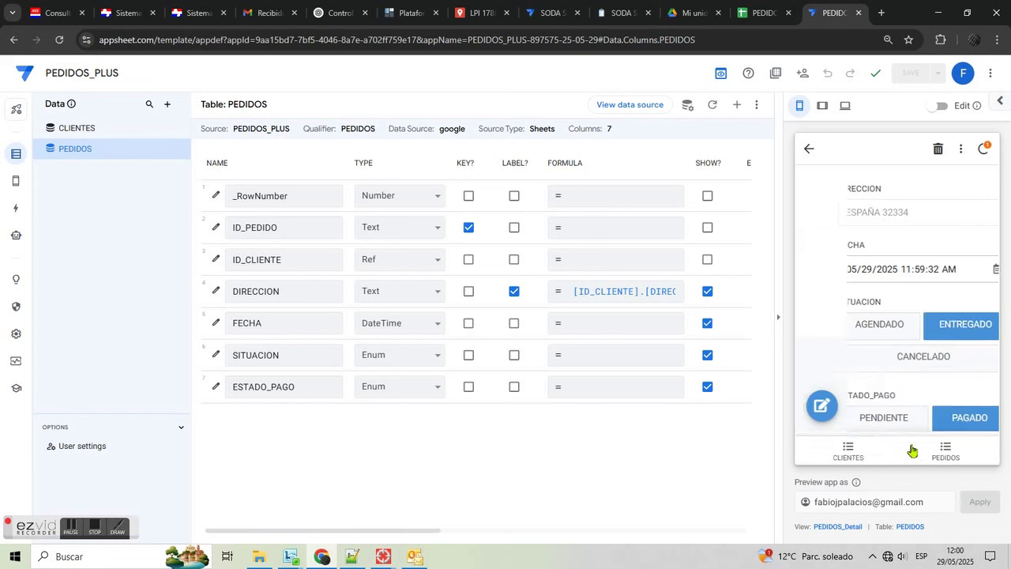